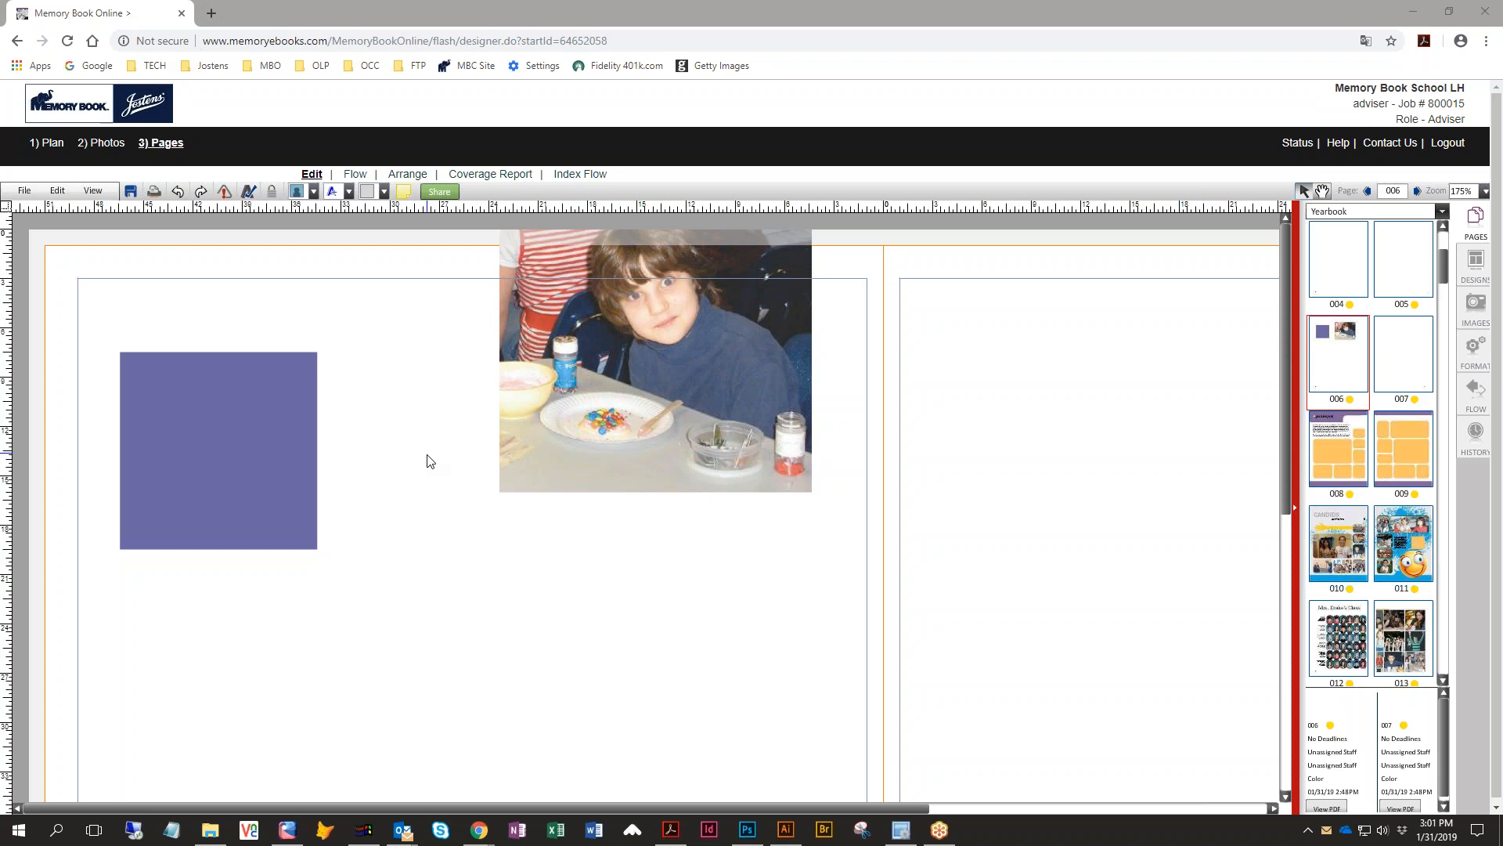
- Stretch the purple box into a wider rectangle reaching the top edge of the left page
drag(266, 479, 433, 329)
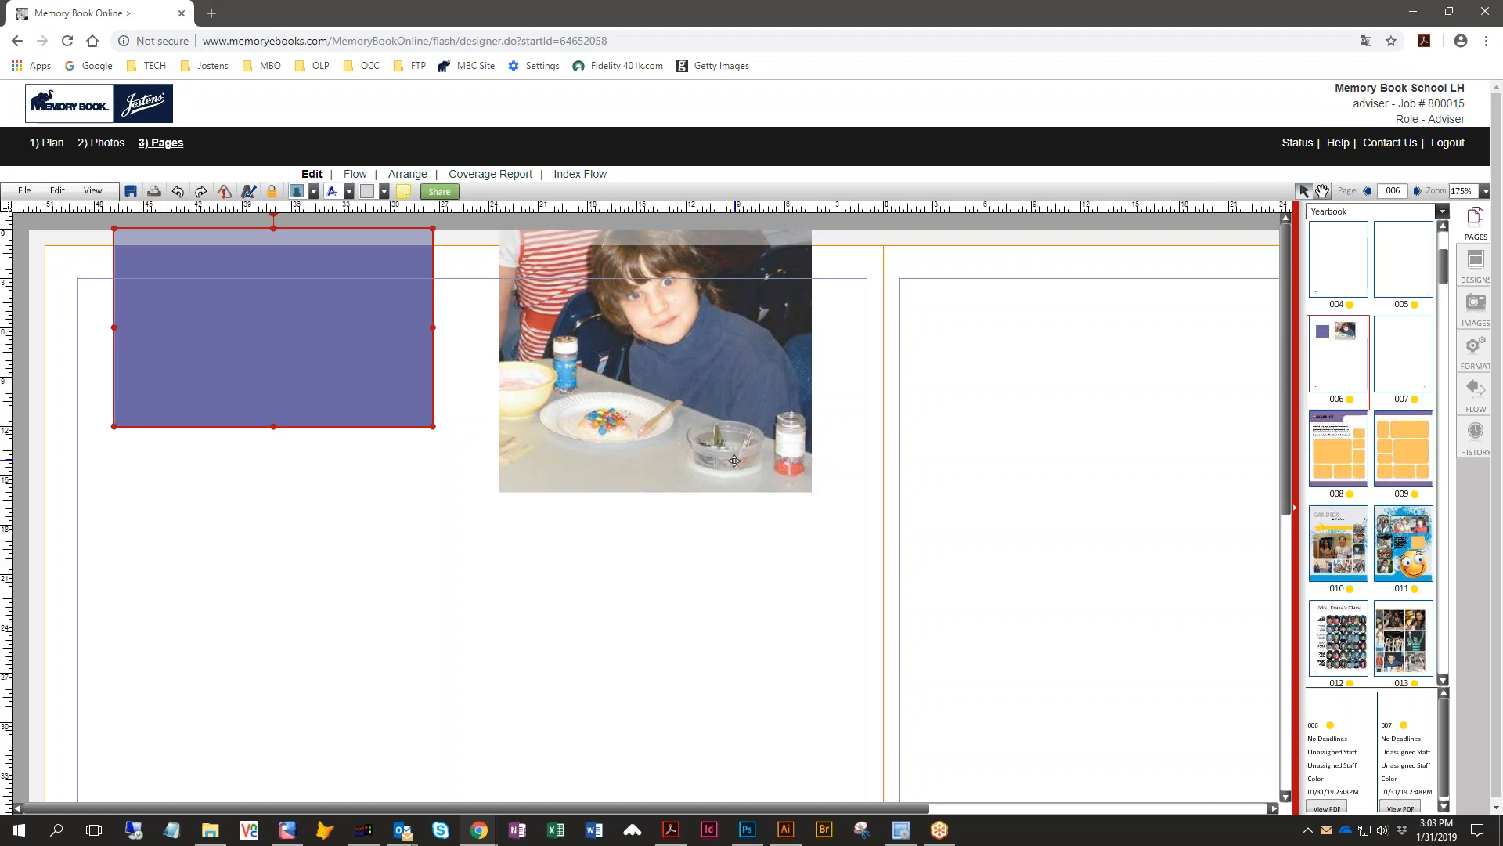
scroll(686, 460, down, 1)
scroll(686, 392, down, 5)
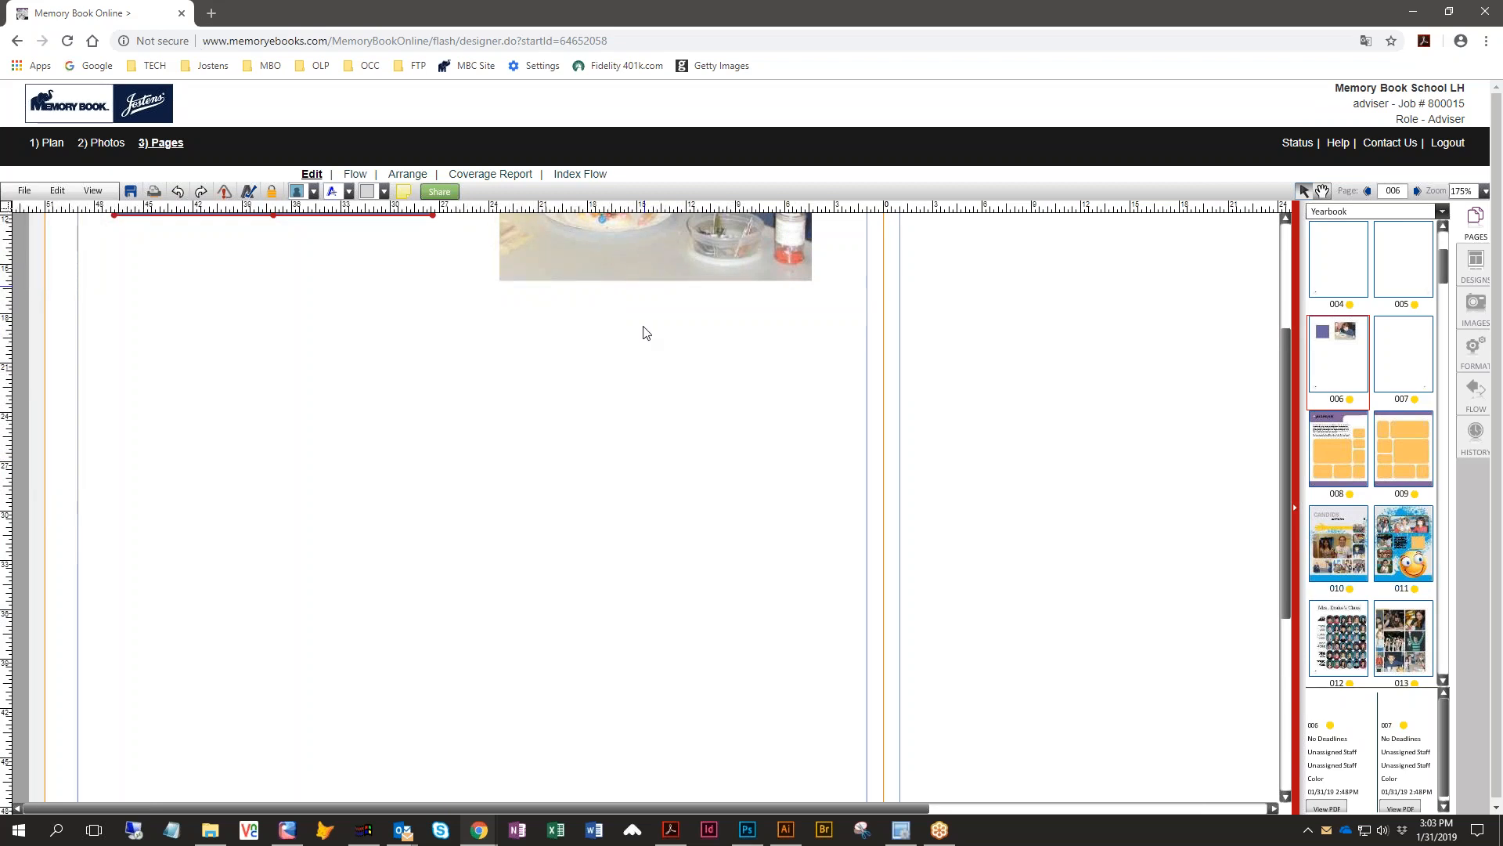
scroll(641, 325, up, 6)
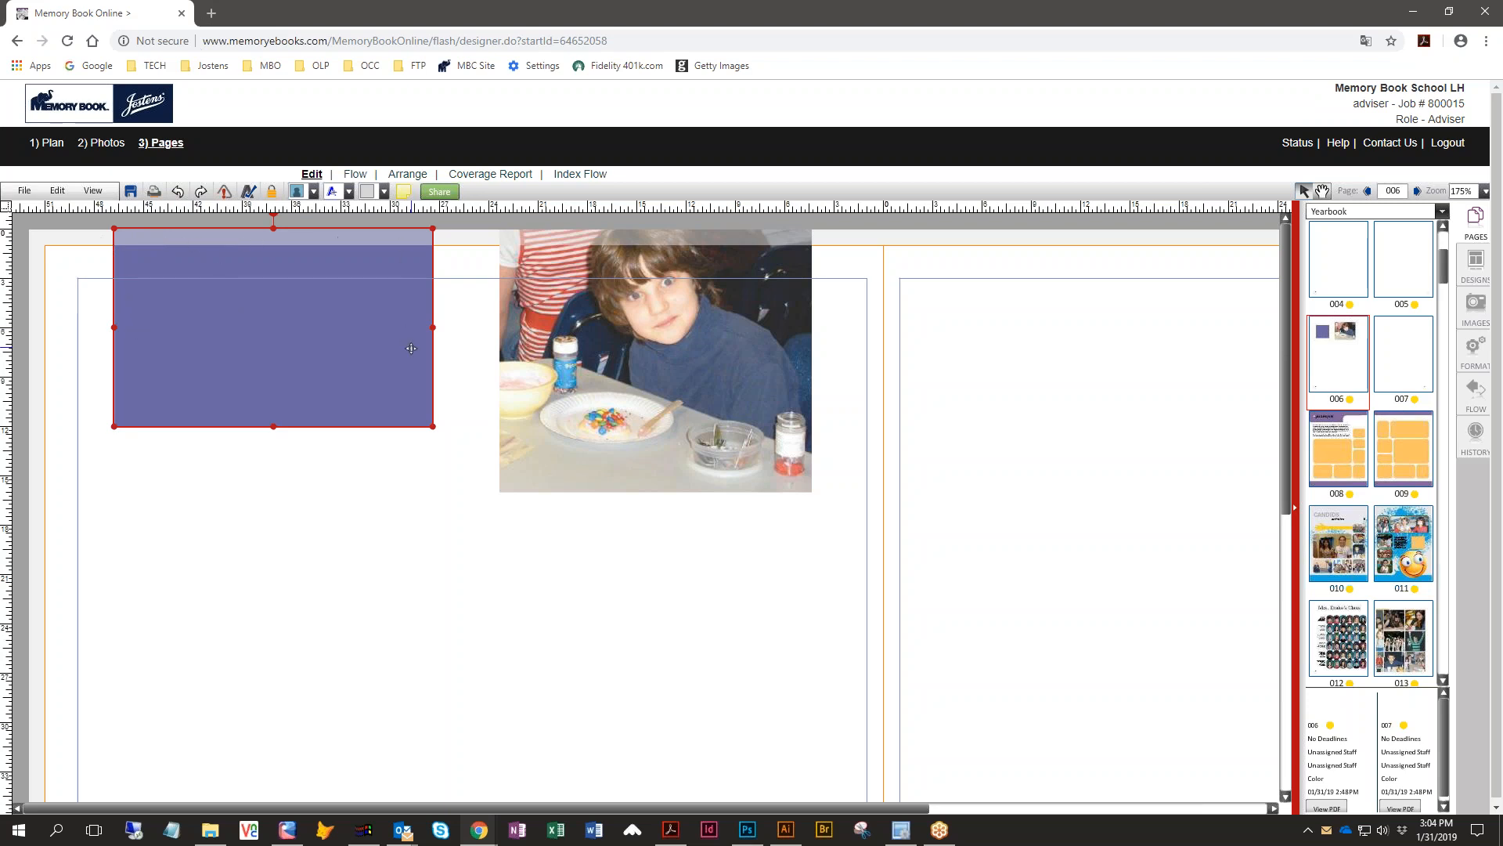
- Select the photo of the boy at the table and nudge it downward
click(653, 308)
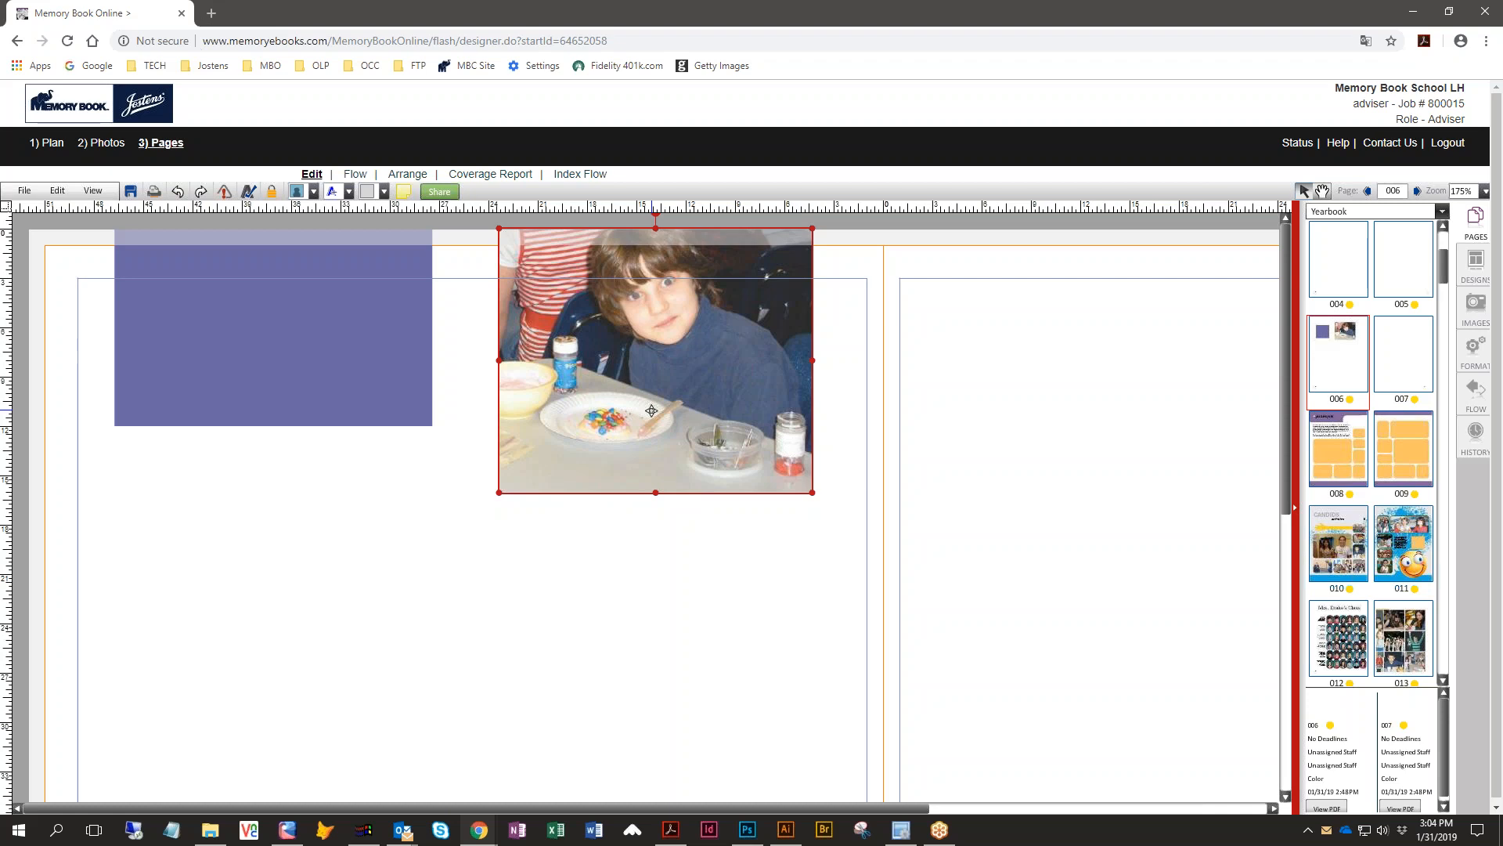
key(shift+Down)
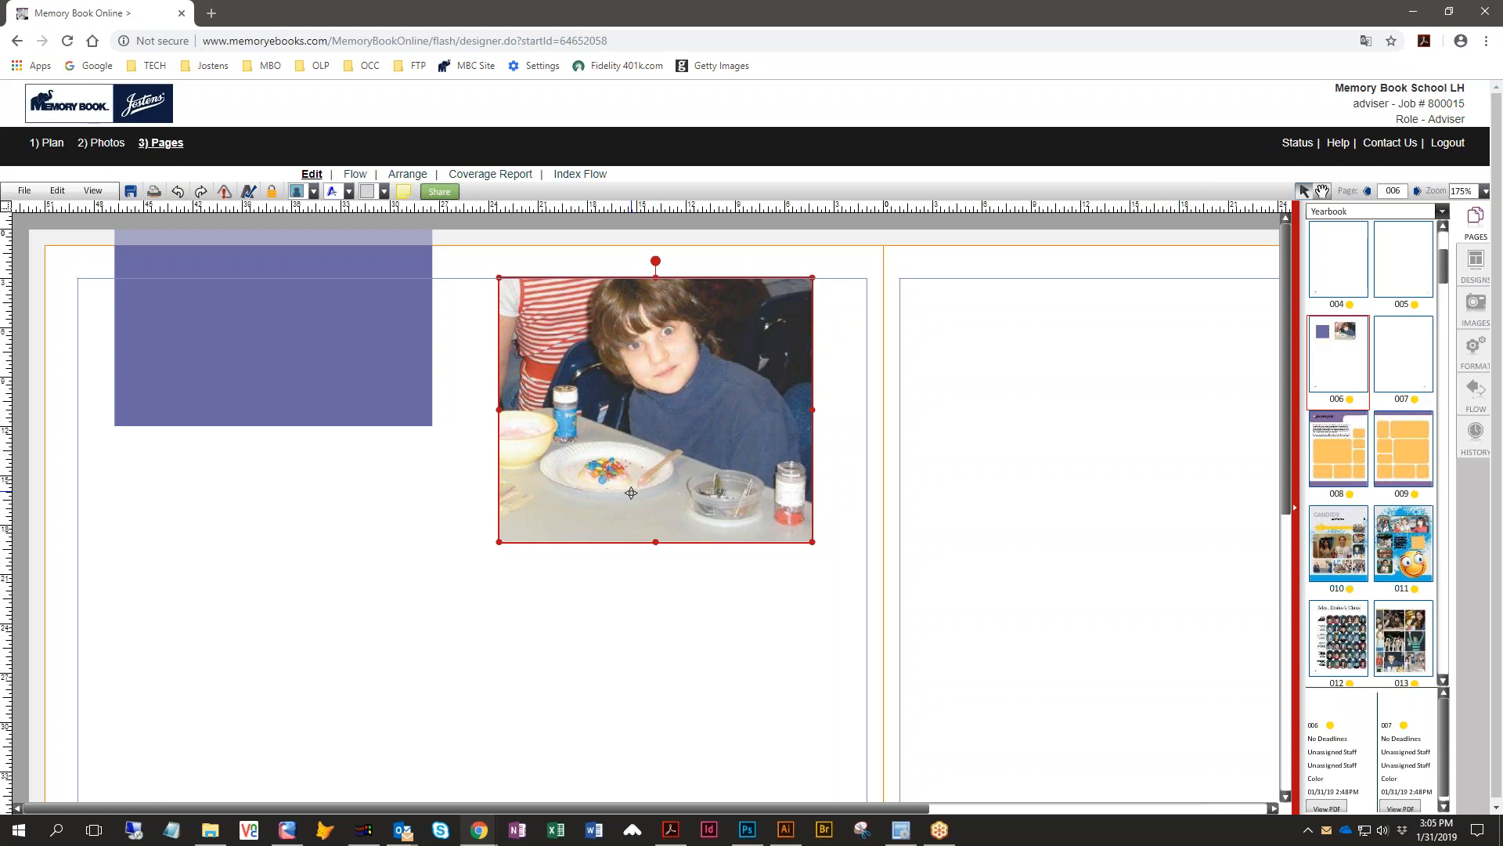
- Return to the Plan page ladder and open the 010–011 Candids spread for editing
click(43, 145)
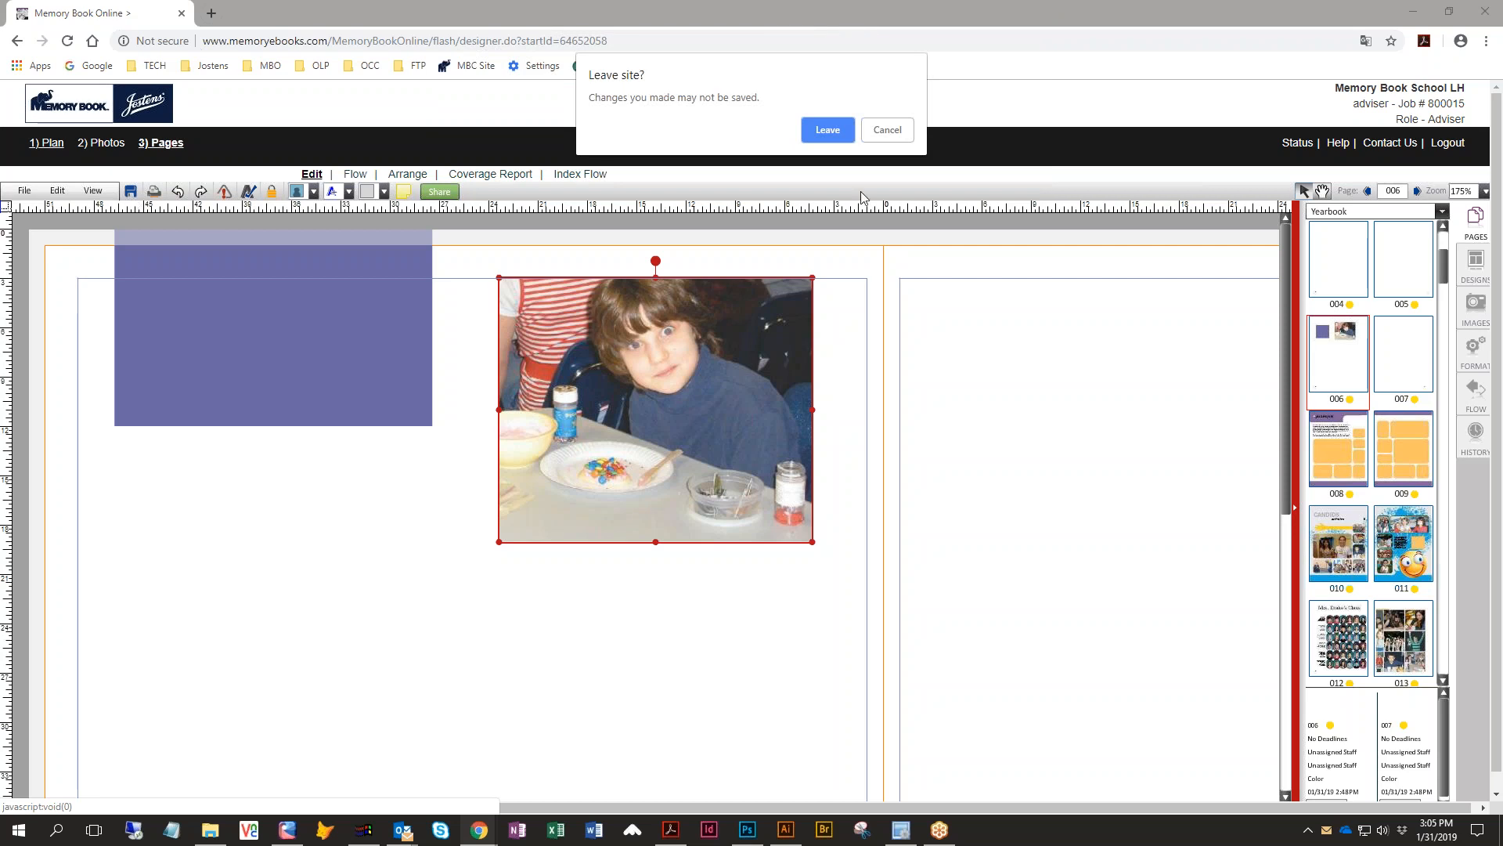
click(887, 131)
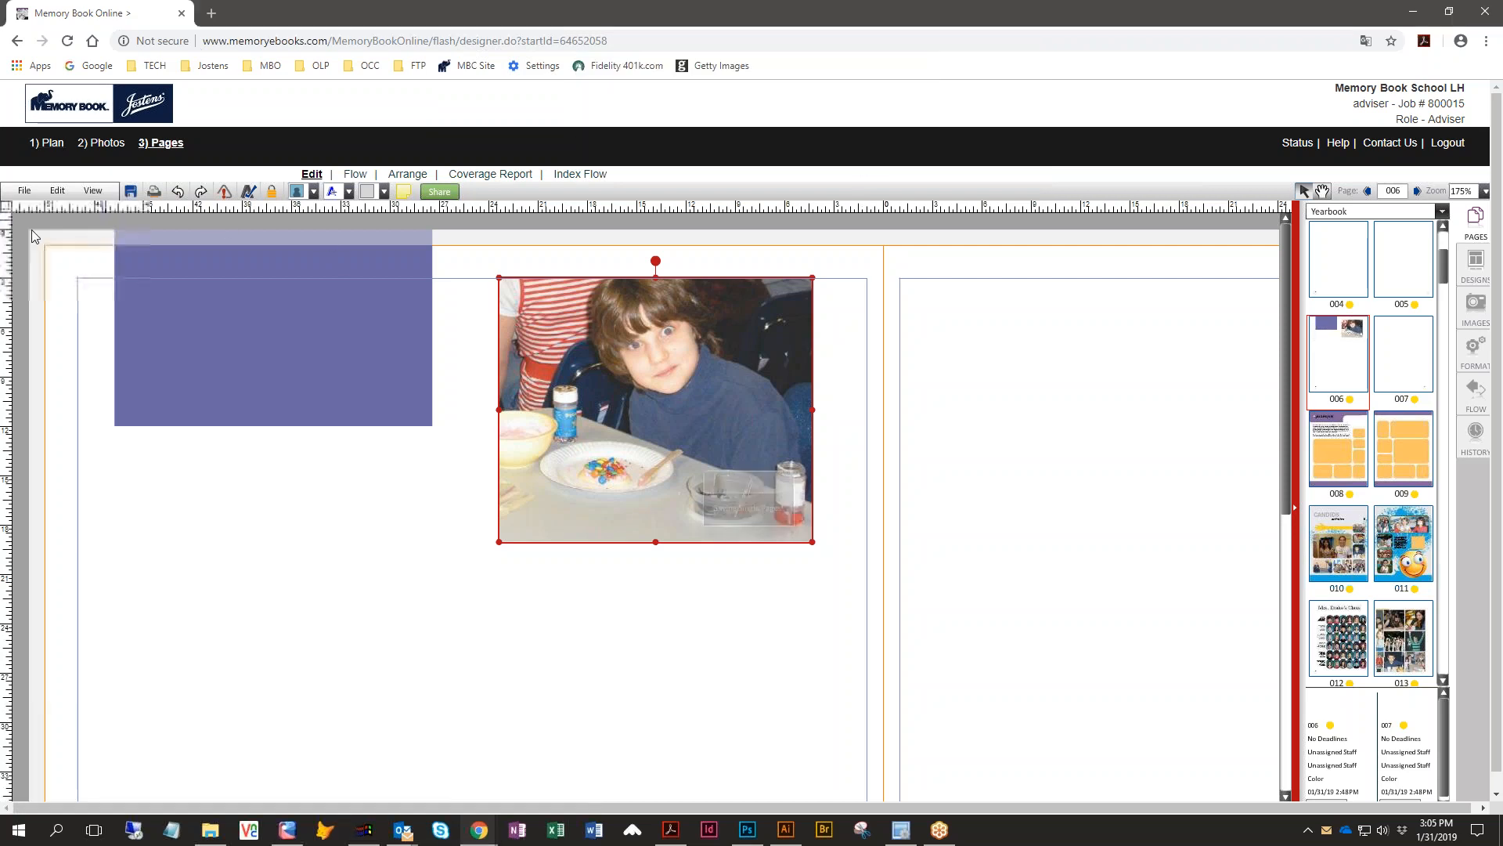
click(51, 145)
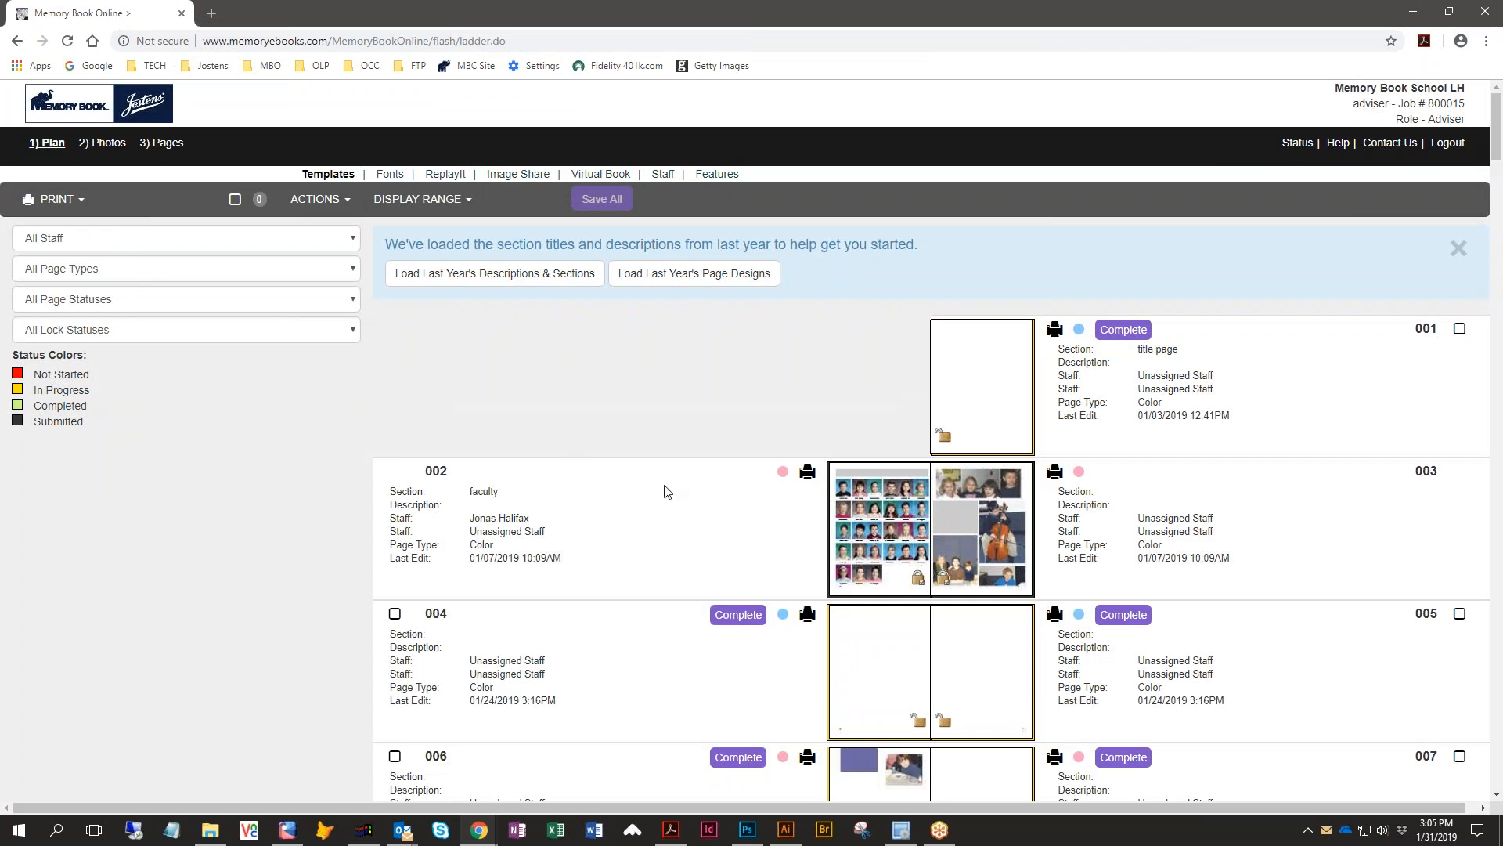
scroll(665, 491, down, 10)
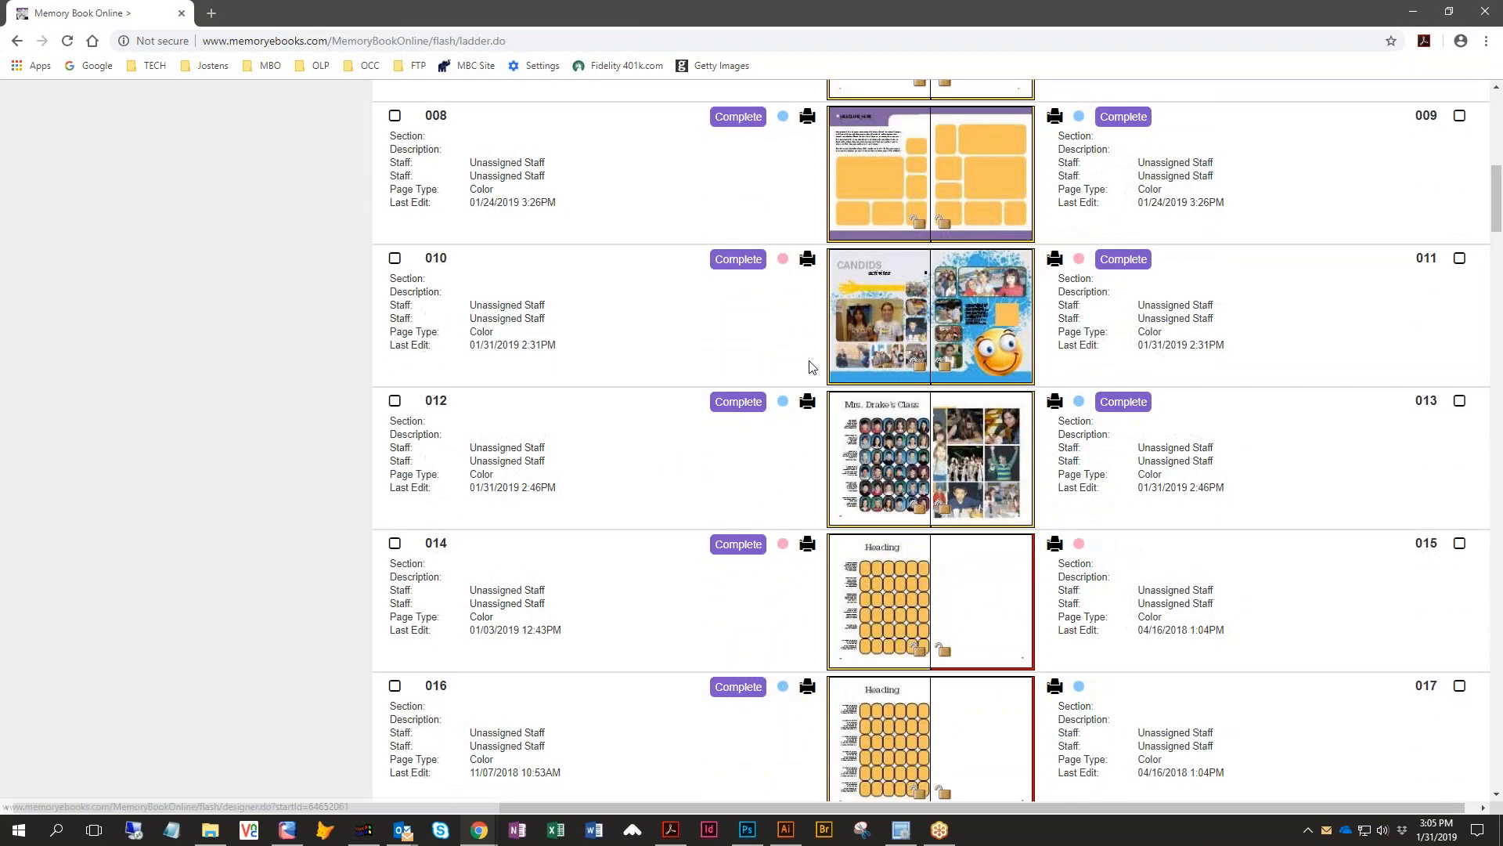
click(869, 325)
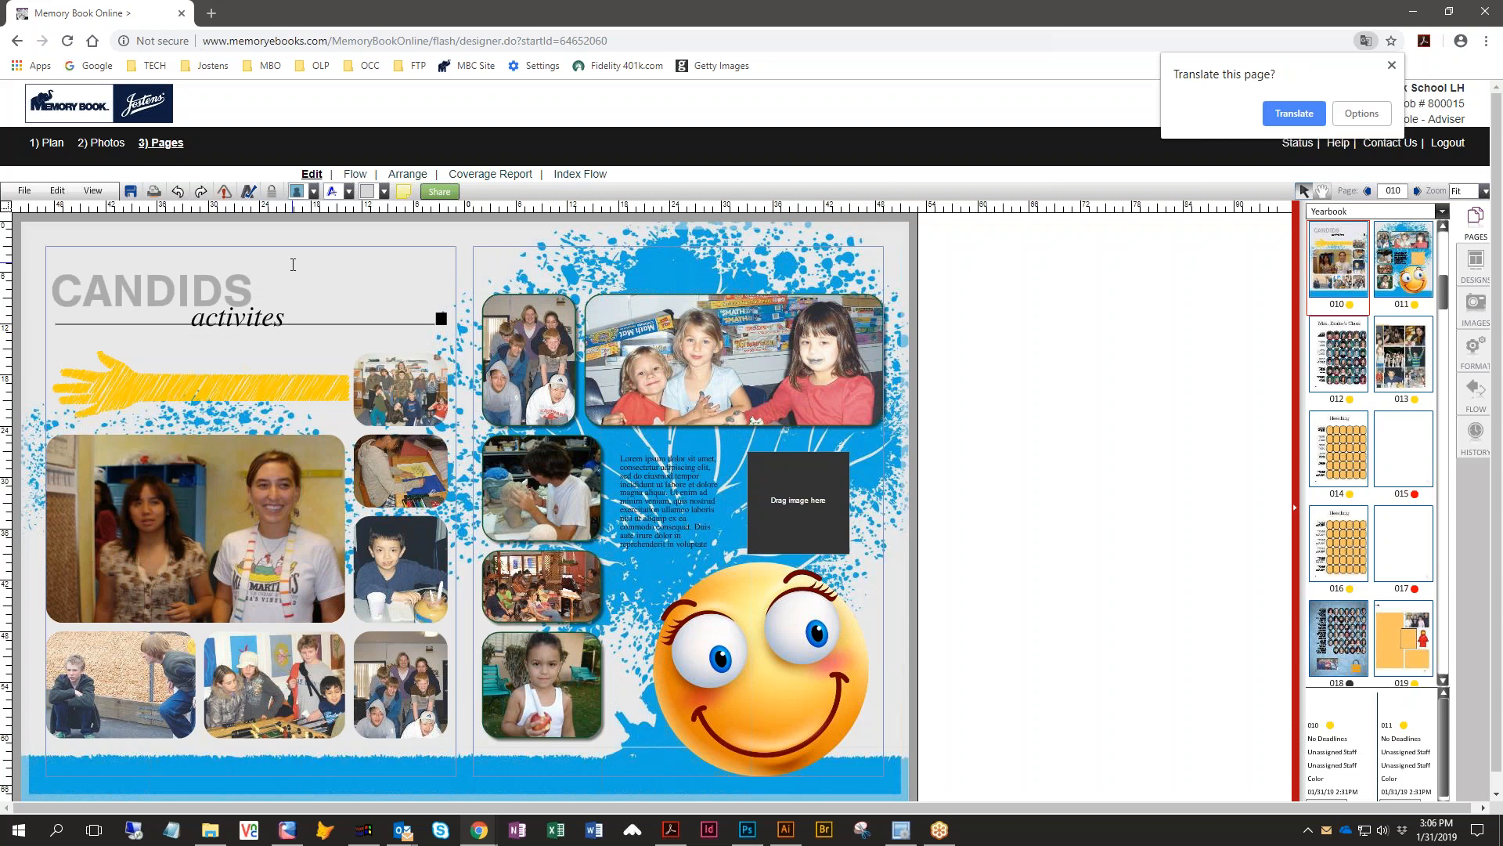
- Run Check Spelling and change the misspelled 'activites' to 'activities'
click(248, 196)
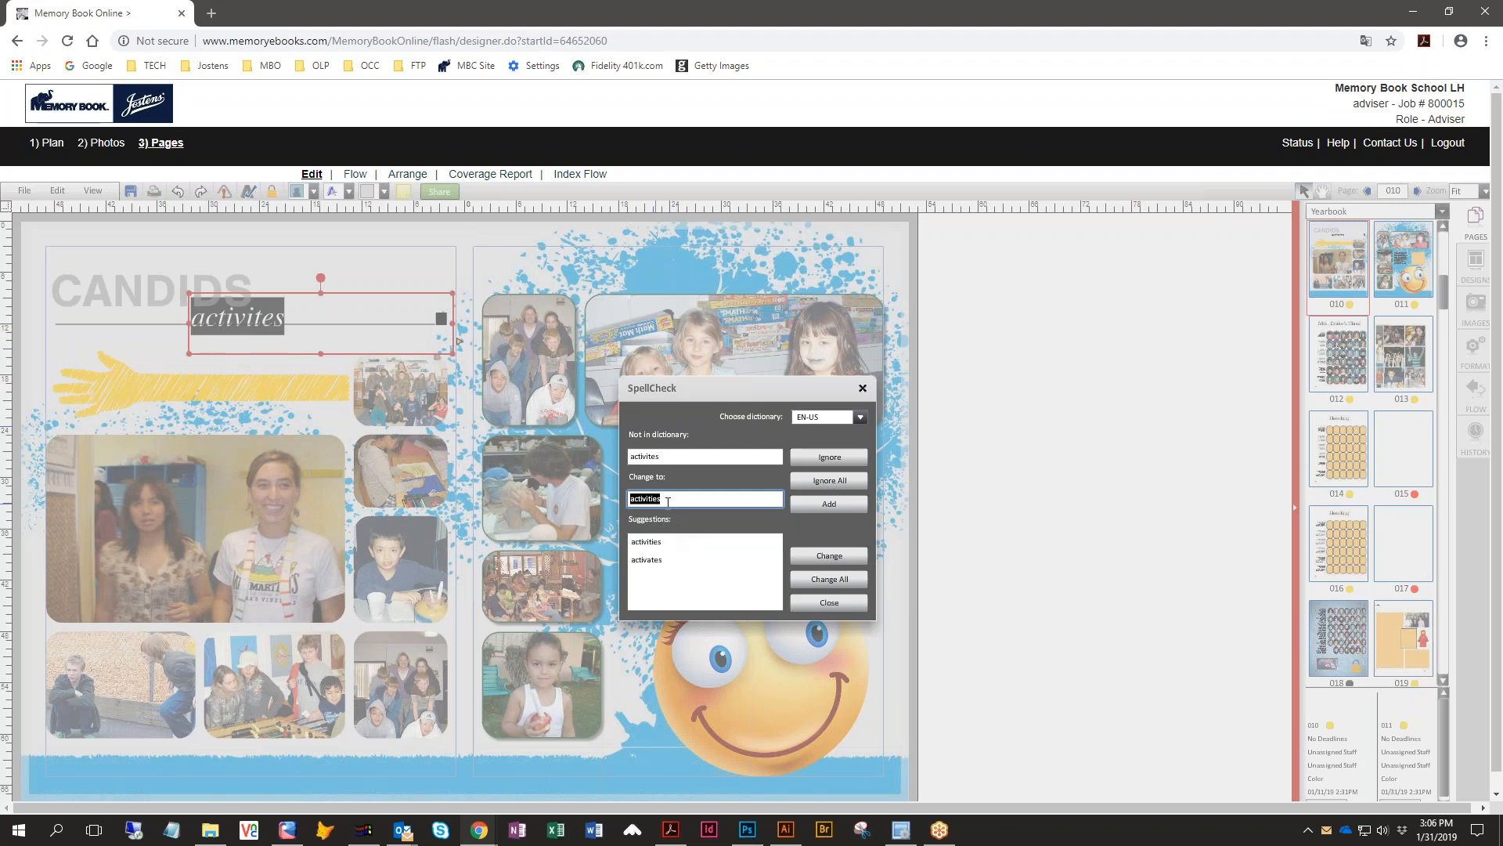
click(662, 542)
click(814, 556)
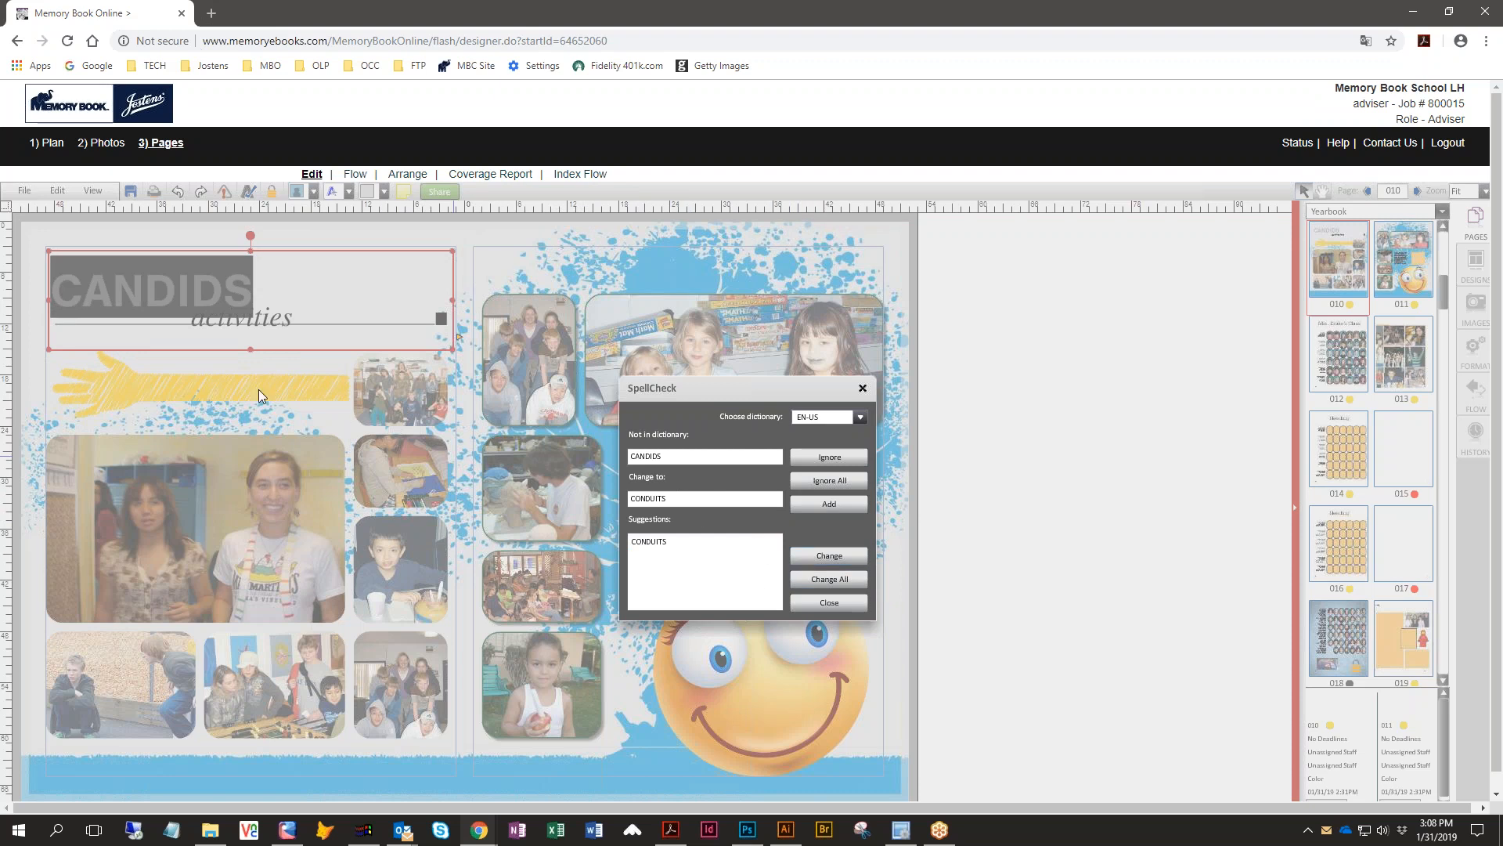
- Ignore 'CANDIDS' in the spell check and close the SpellCheck dialog
click(811, 457)
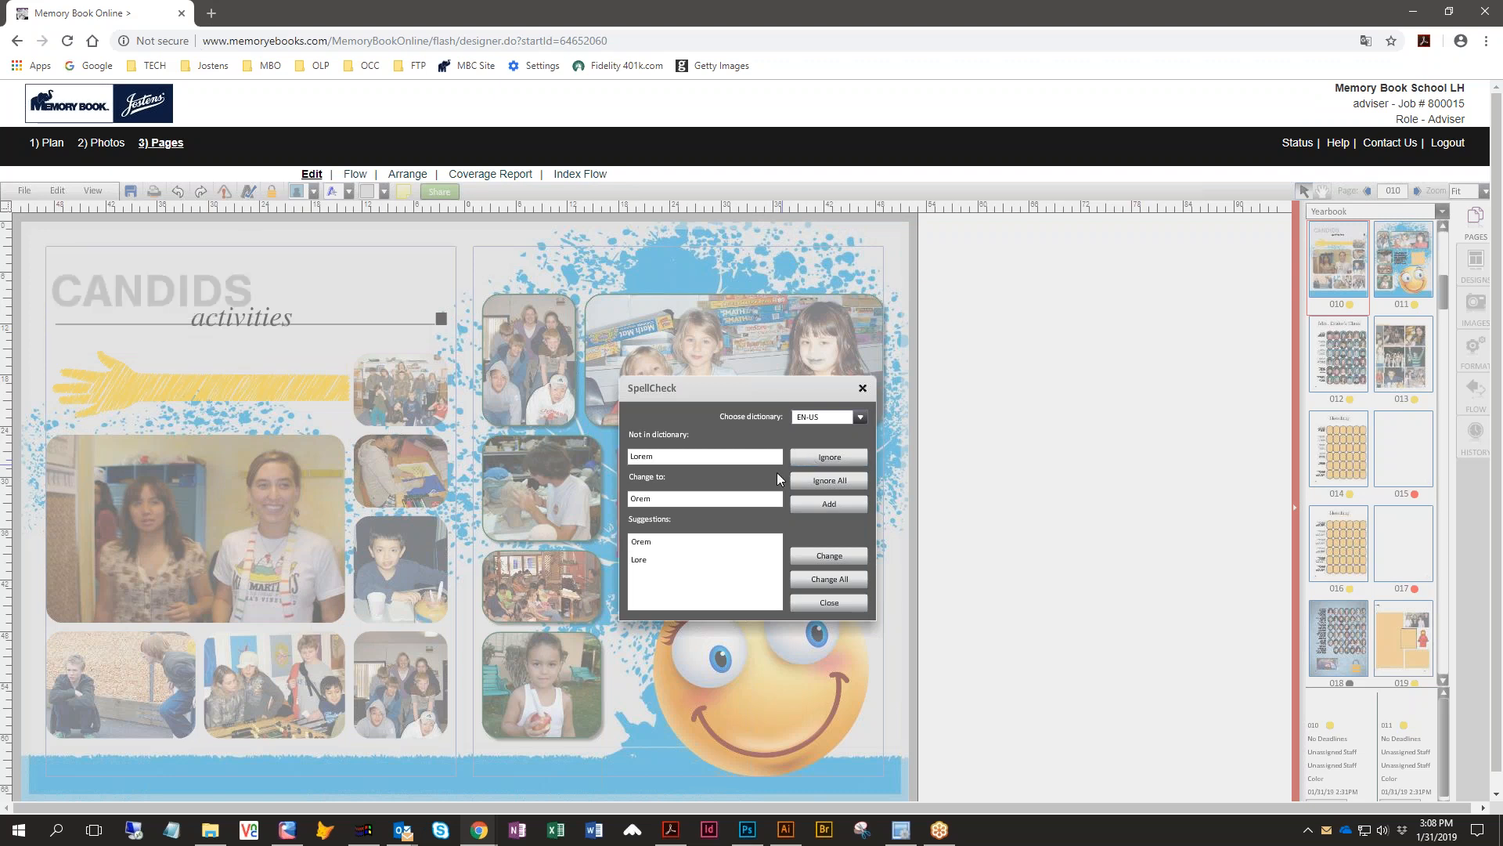
click(816, 604)
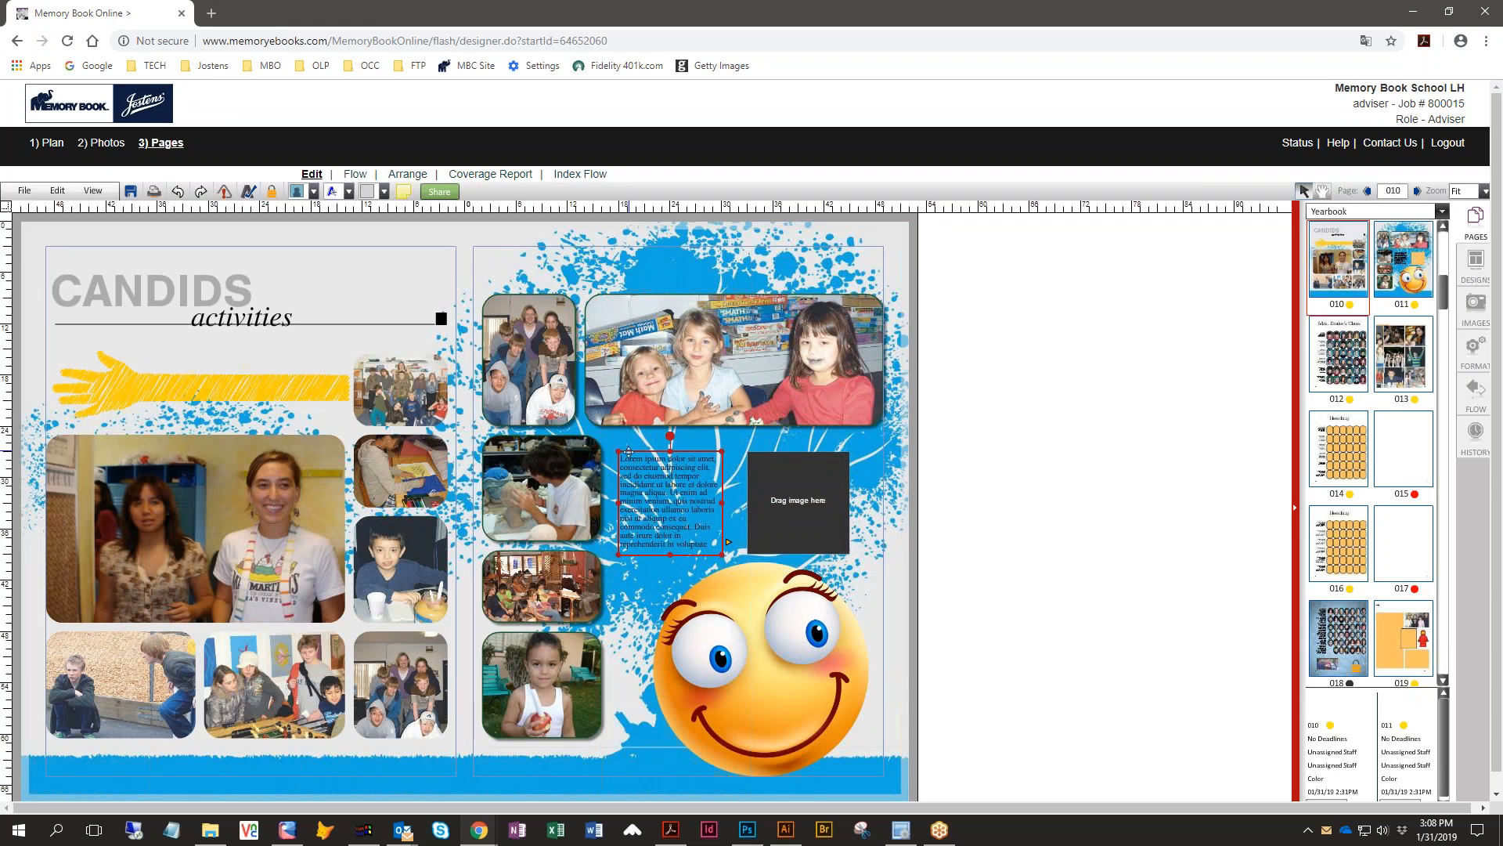
- Save the spread and open pages 012–013 with the class portrait panel
click(128, 193)
click(1339, 377)
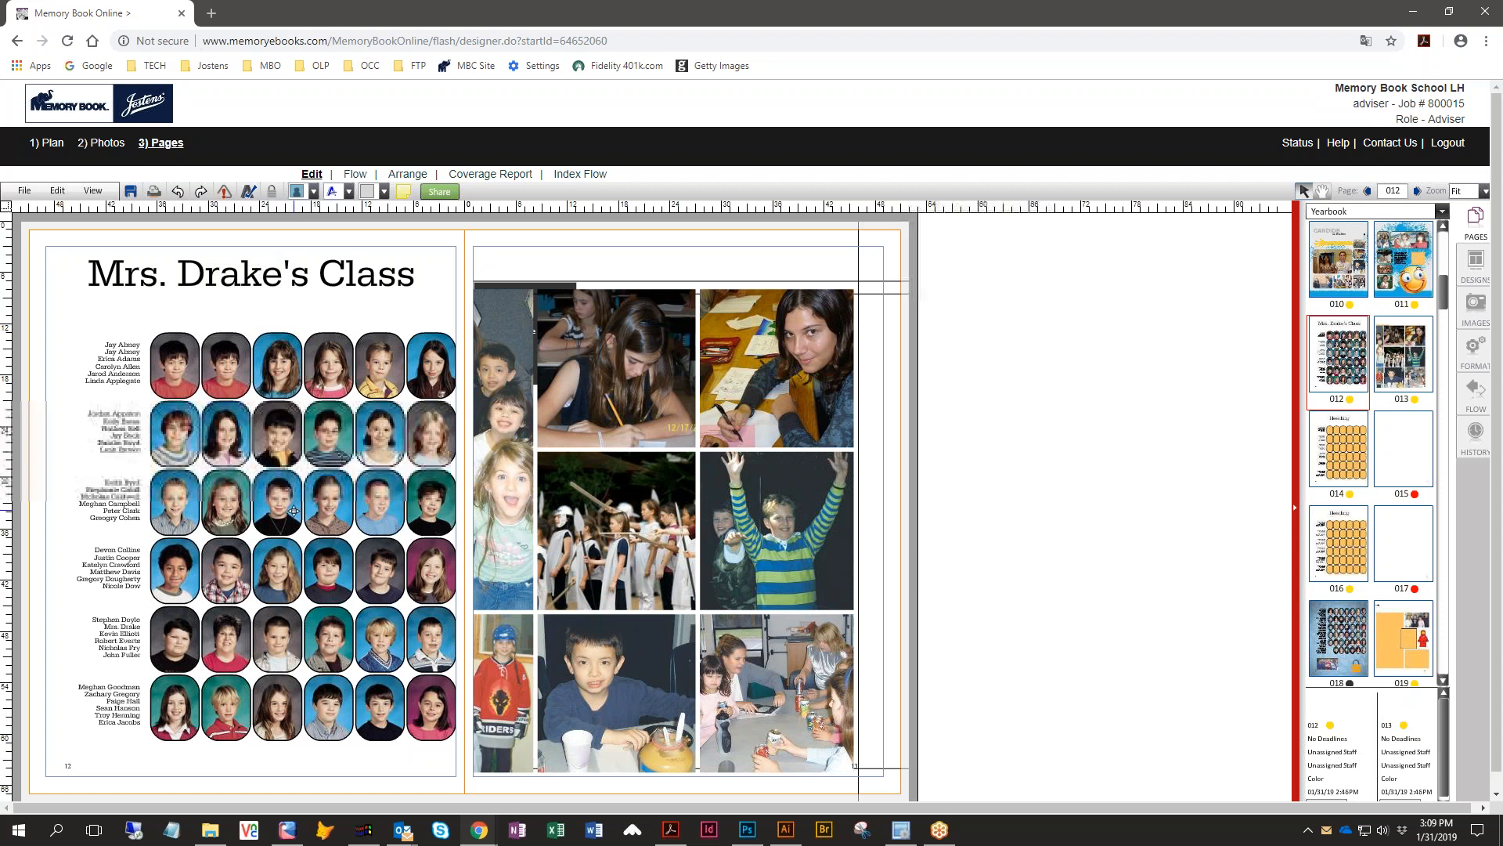
- Reset the portrait flow for the class category in the Flow panel, confirming the deletion
click(1478, 395)
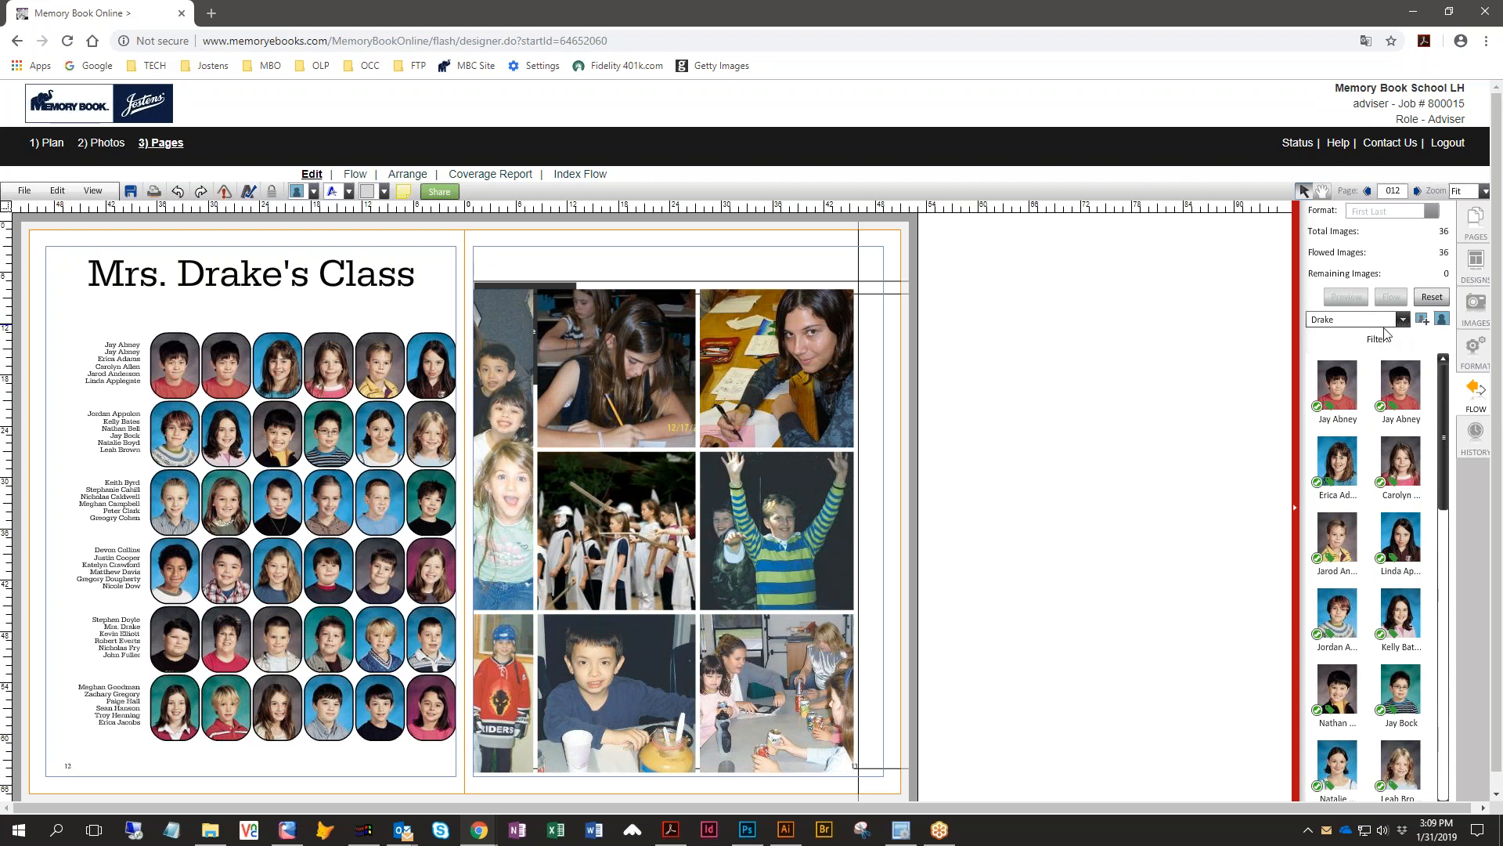
click(1431, 298)
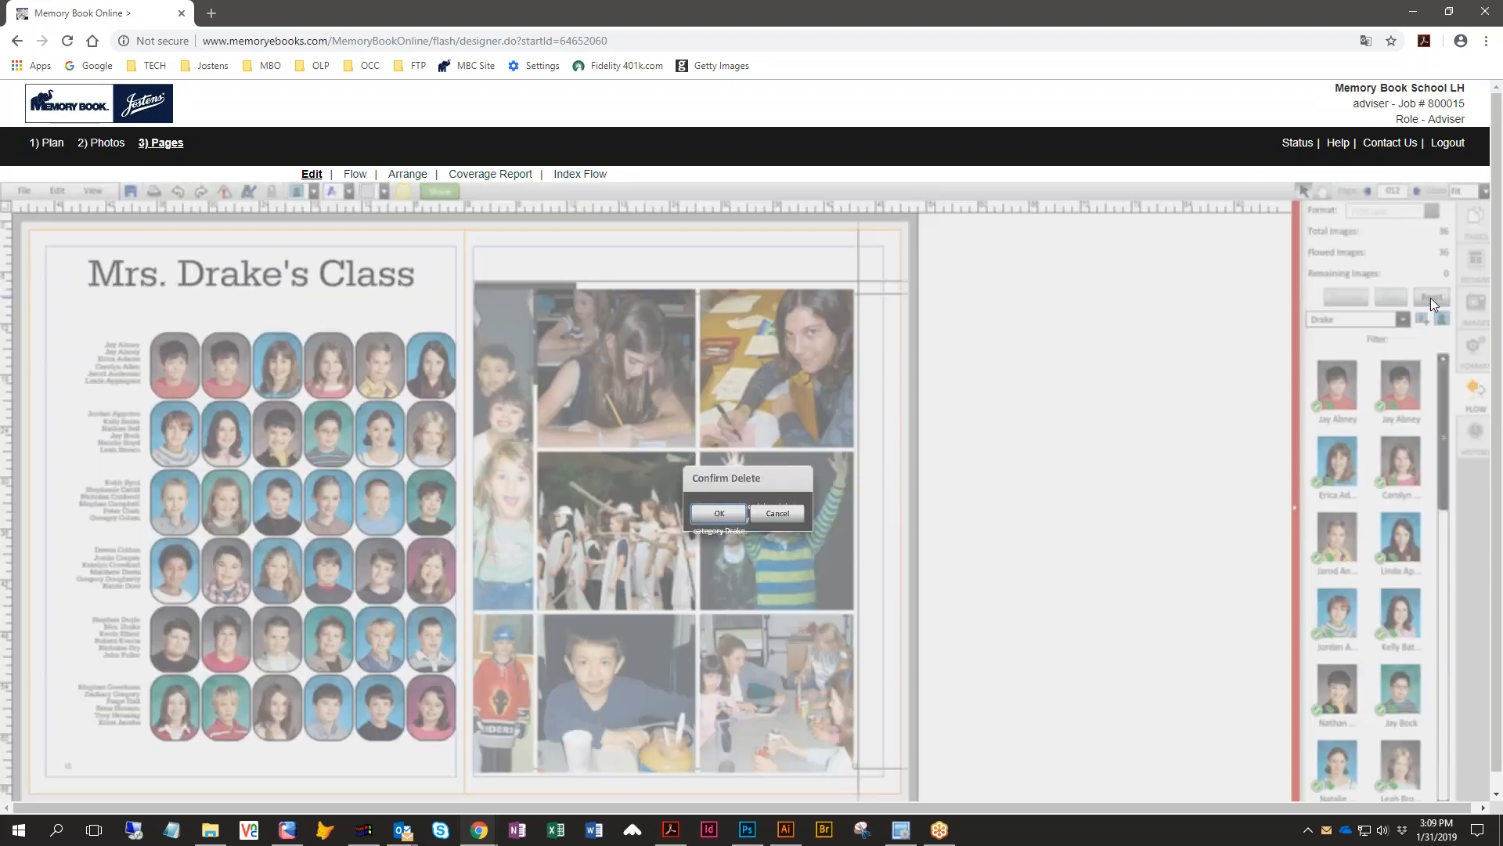
click(708, 554)
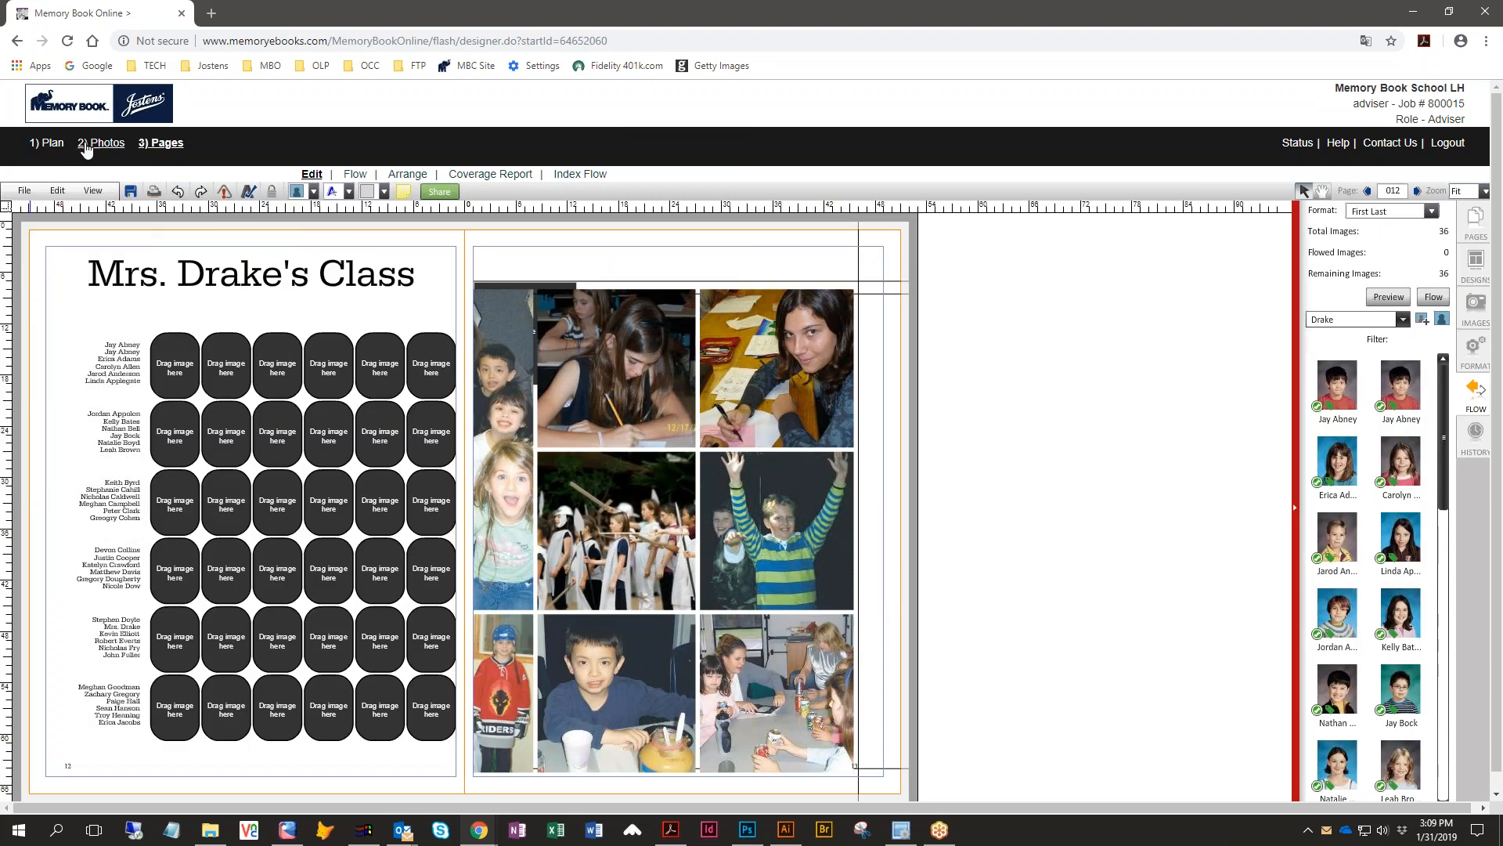
- Open the class's portrait folder in the Photos library and preview the first student portrait's details
click(87, 146)
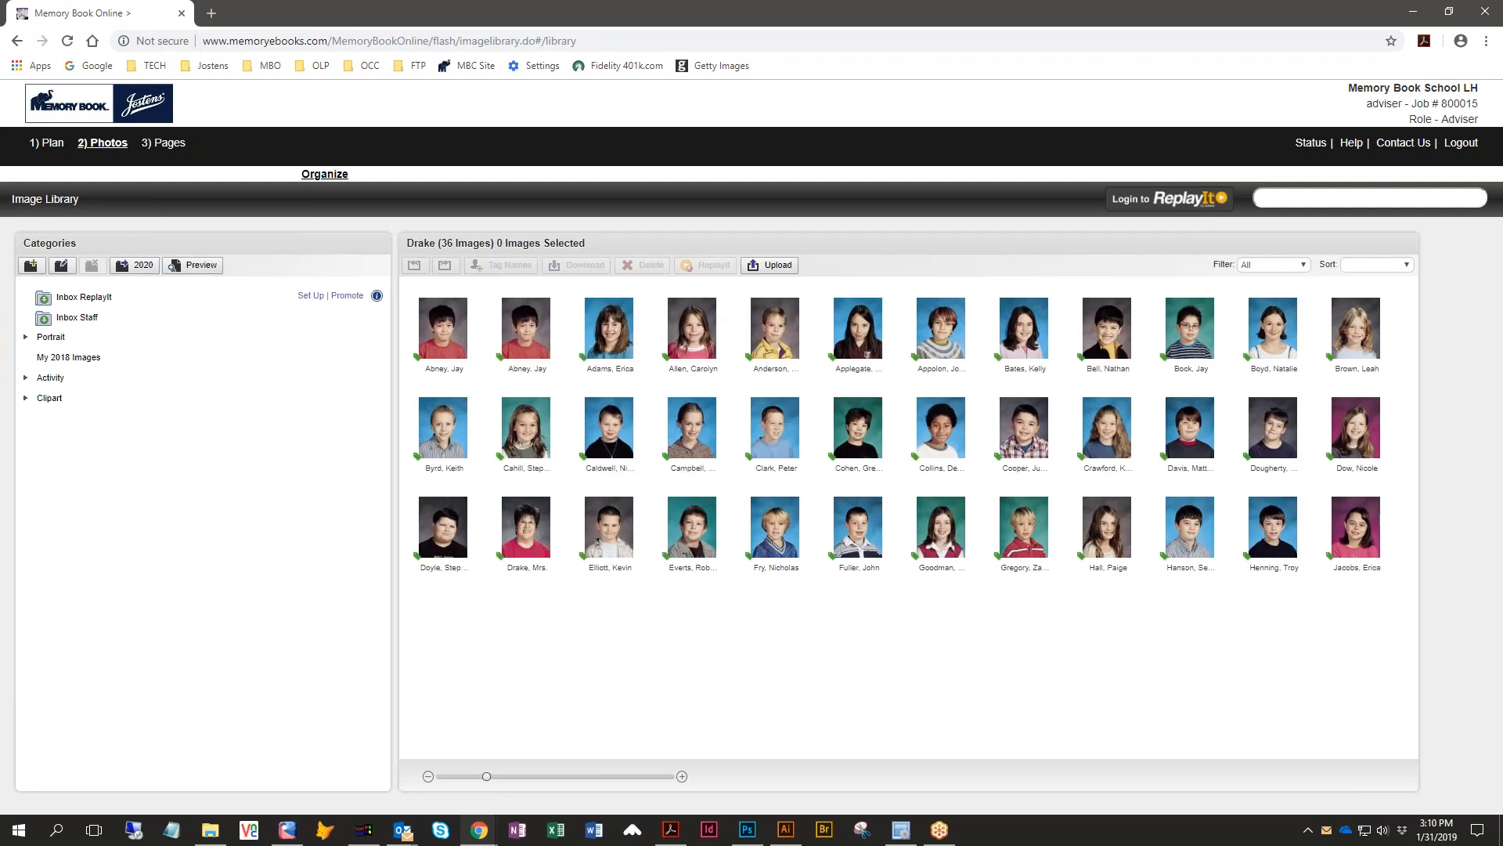
click(51, 337)
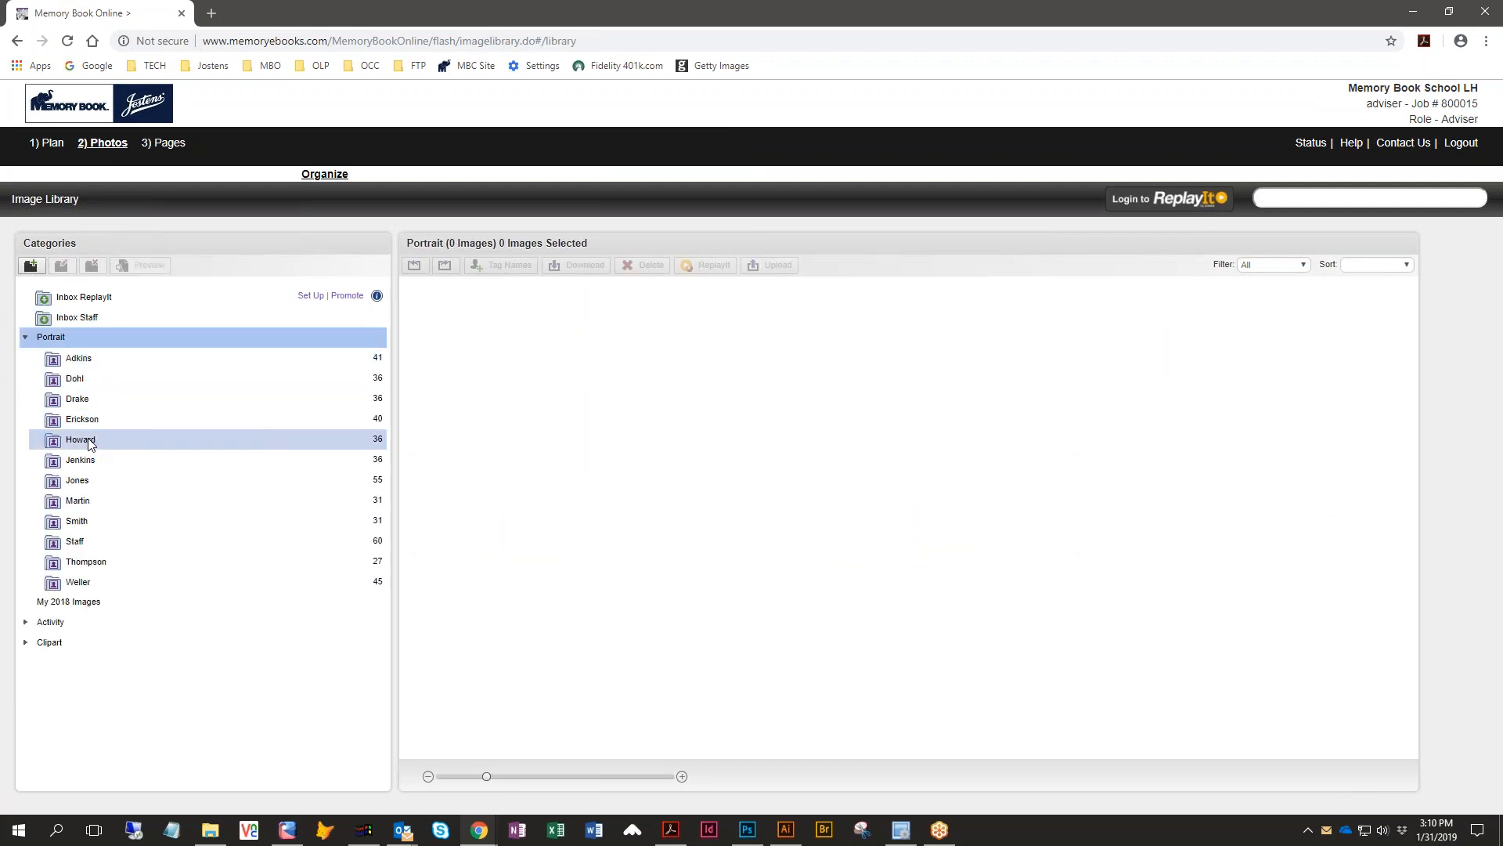
click(77, 403)
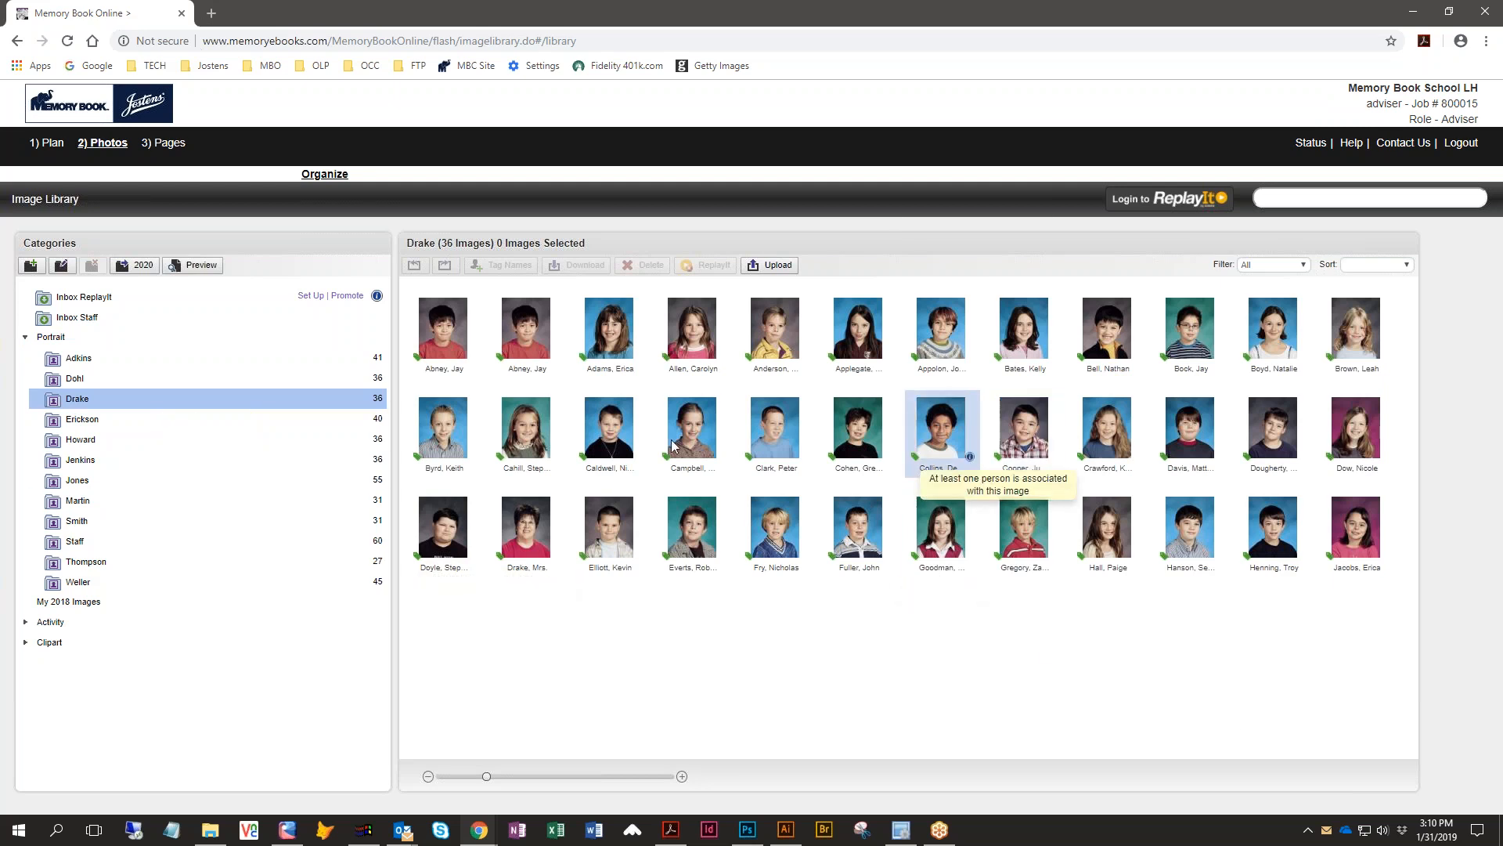
double_click(531, 331)
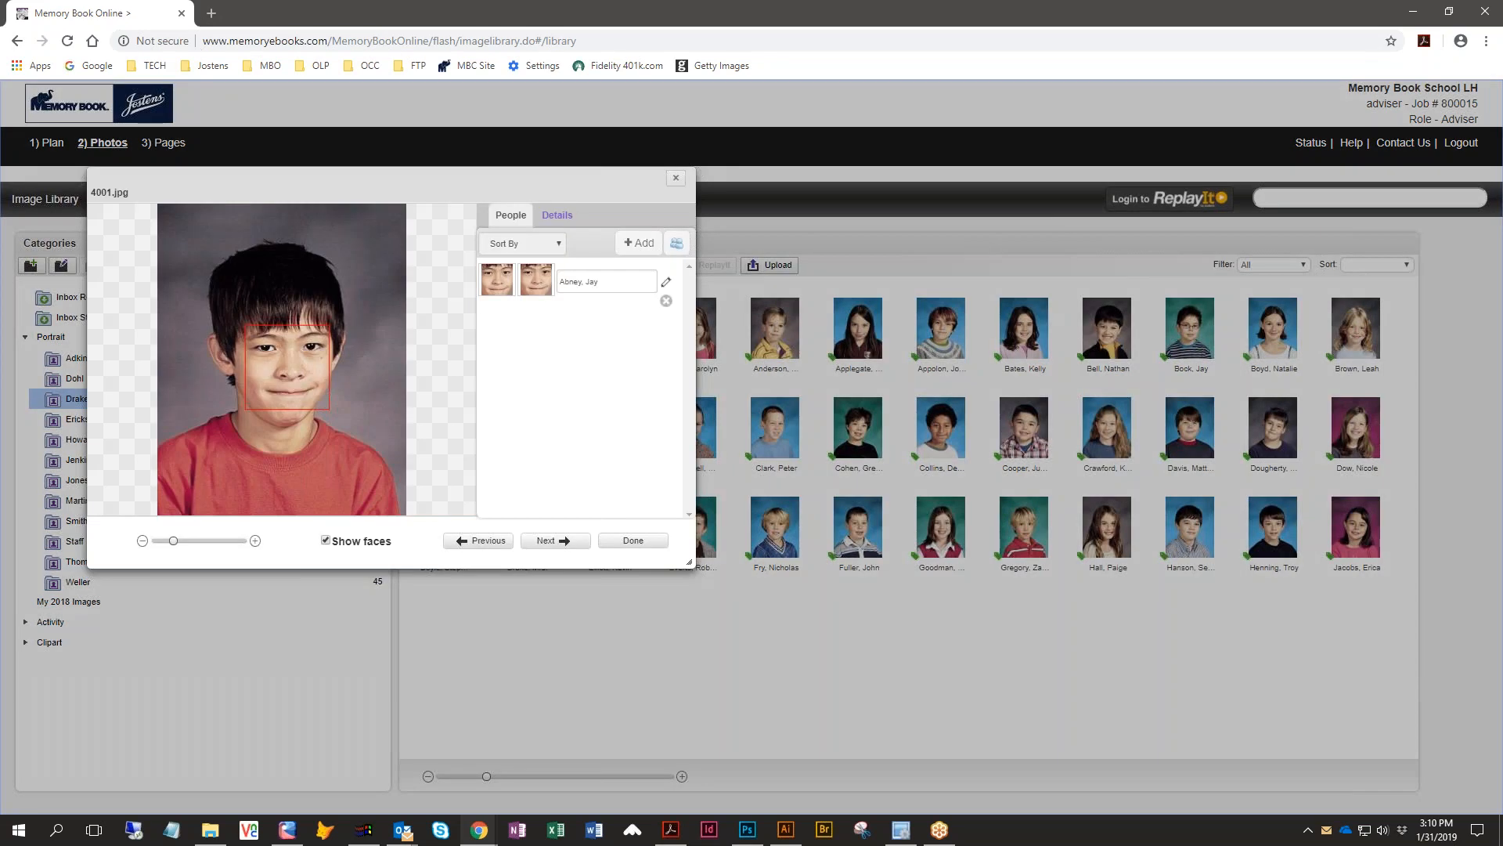
click(633, 540)
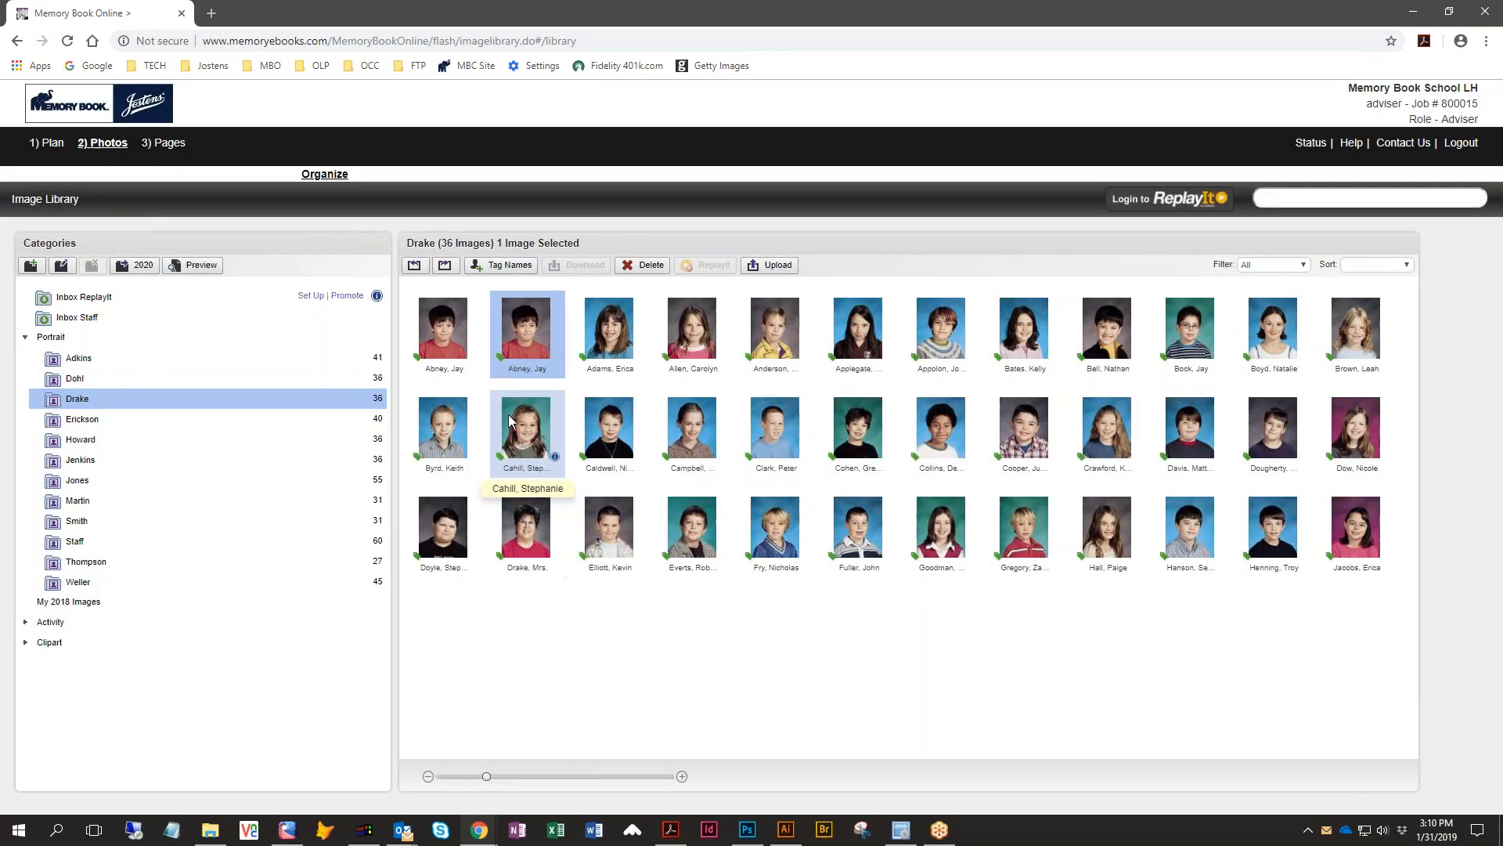
- Set the first student portrait's Use Portrait option to Don't Use Portrait and apply the change
double_click(525, 340)
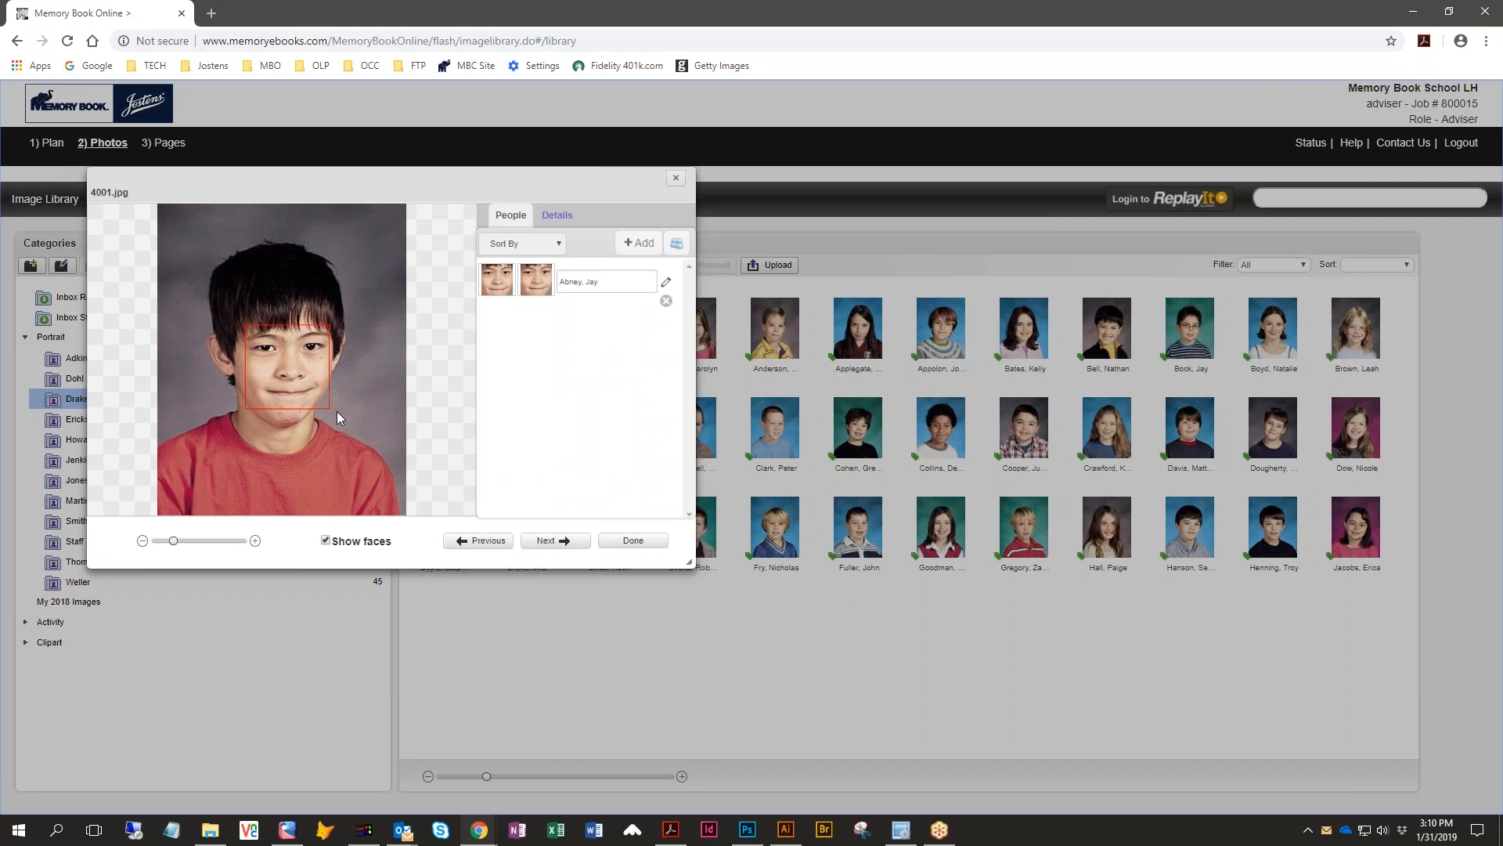
click(557, 219)
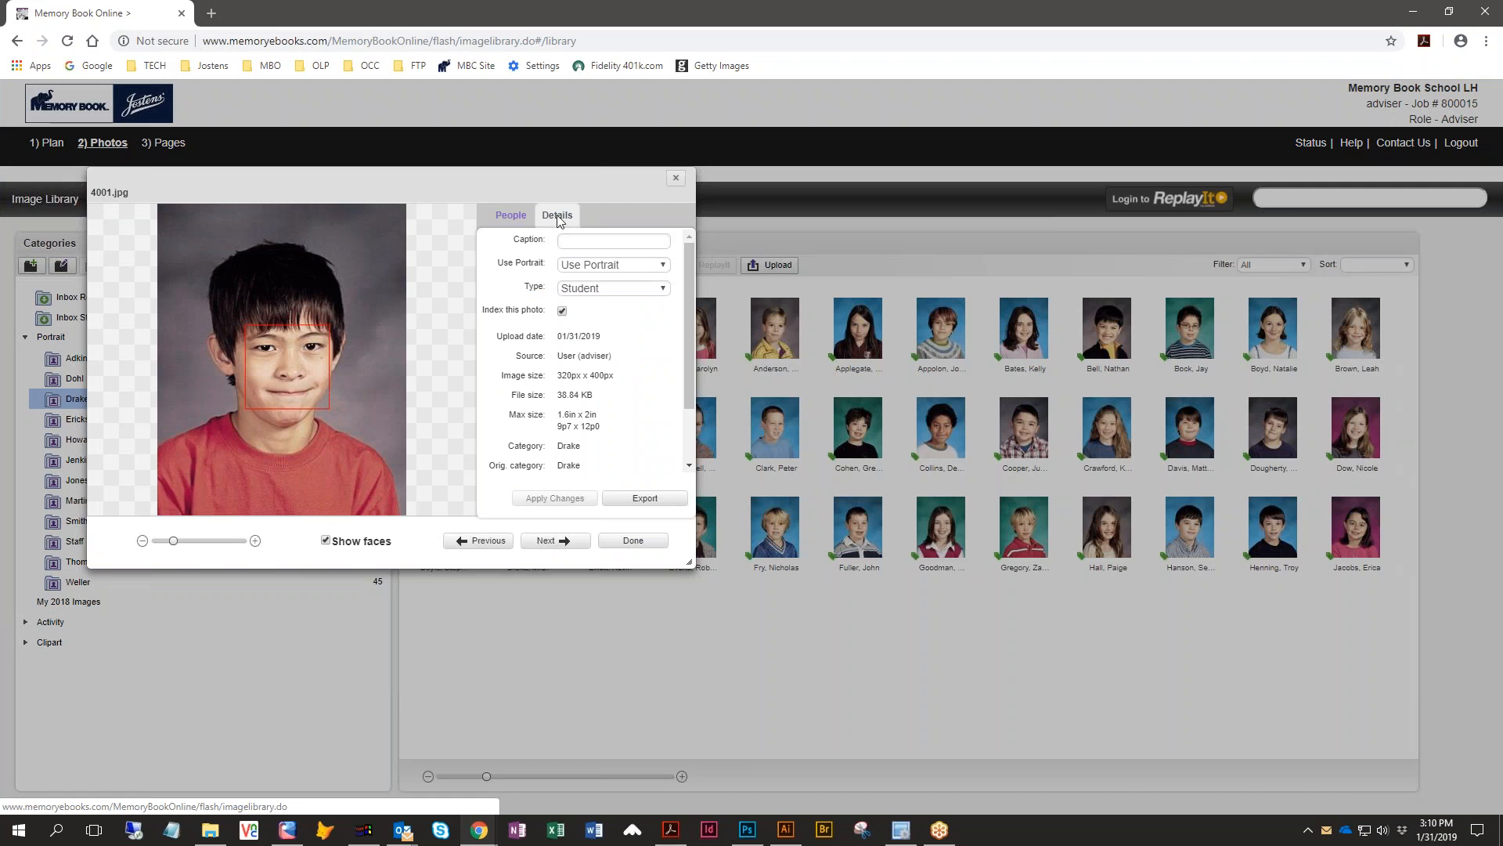
click(662, 269)
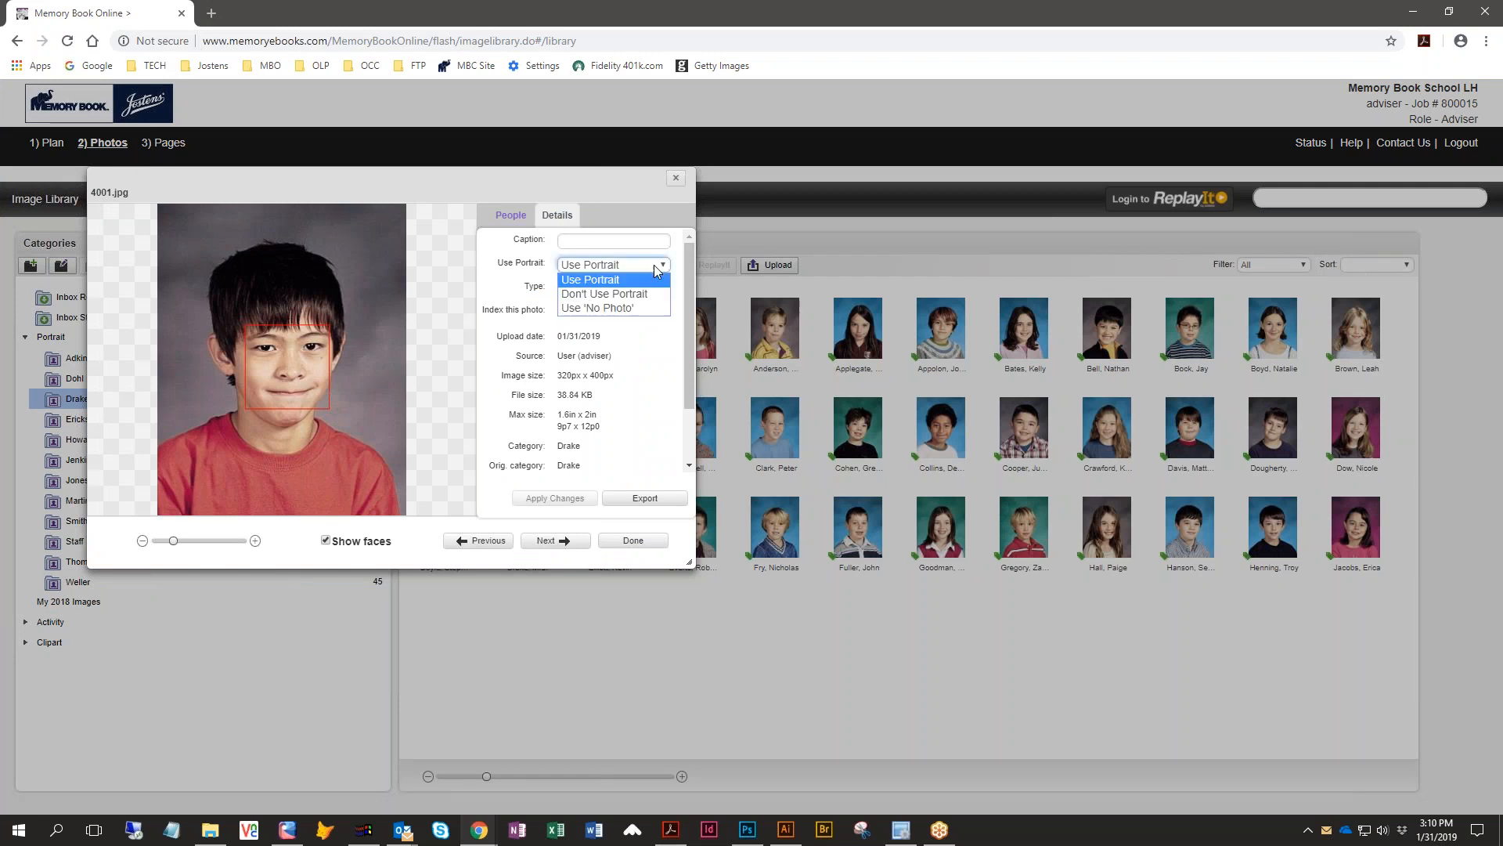
click(592, 295)
click(577, 497)
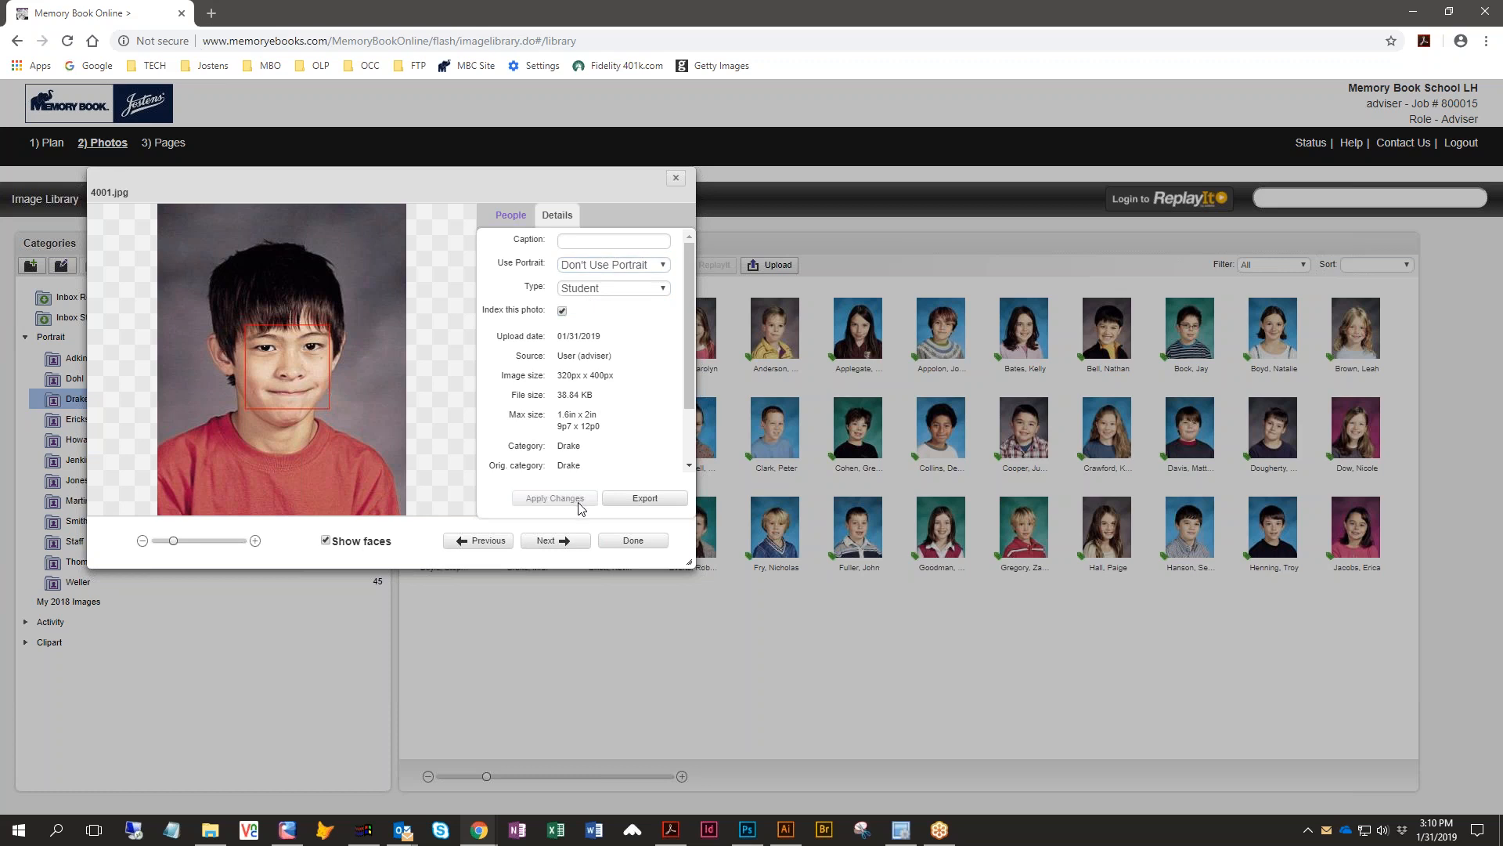
click(633, 541)
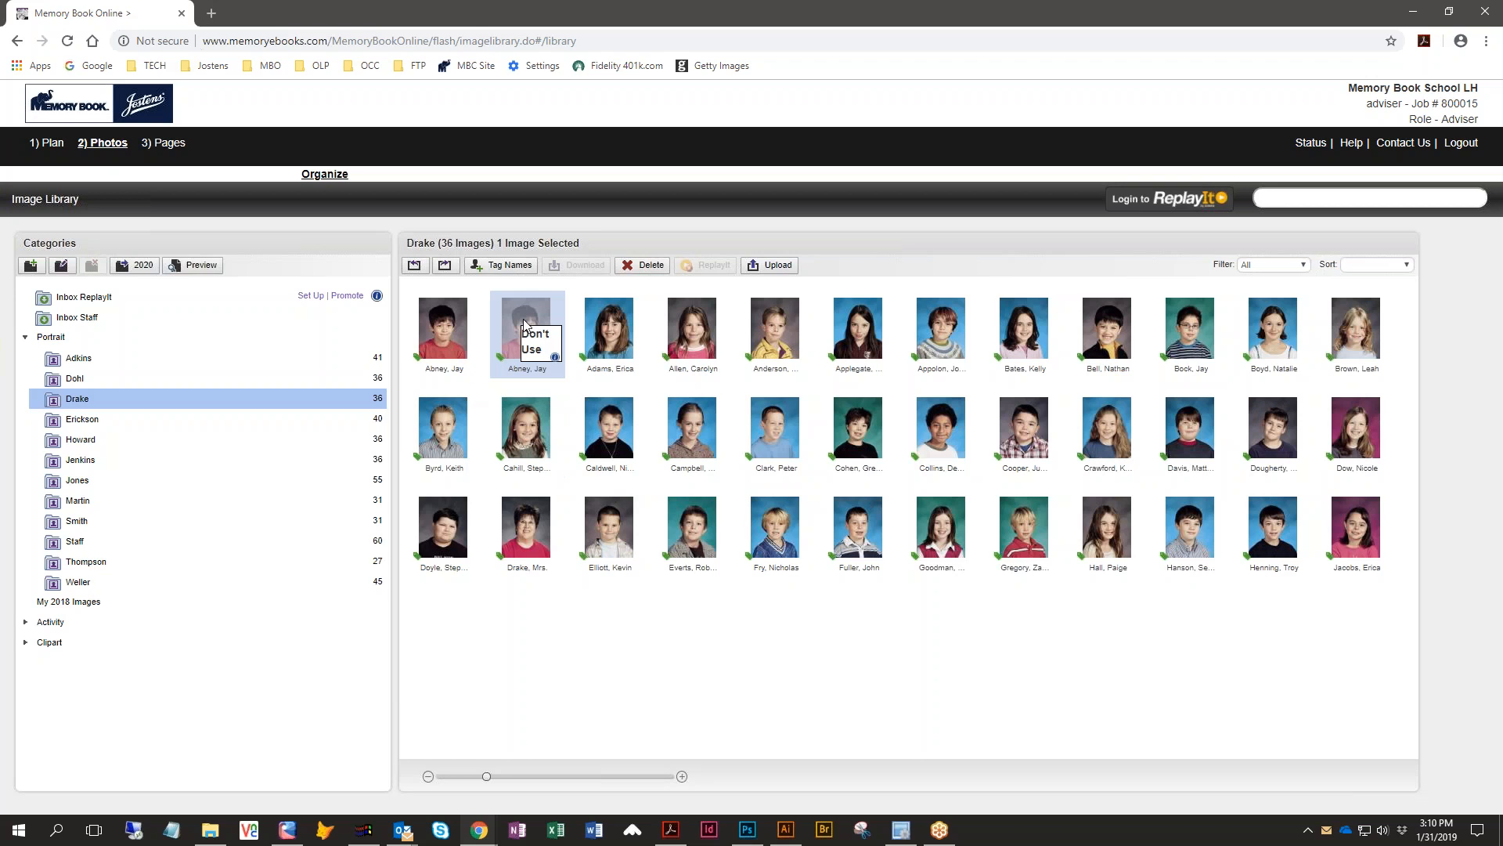
- Reopen the first portrait's details to check its Use Portrait setting
click(555, 359)
click(564, 215)
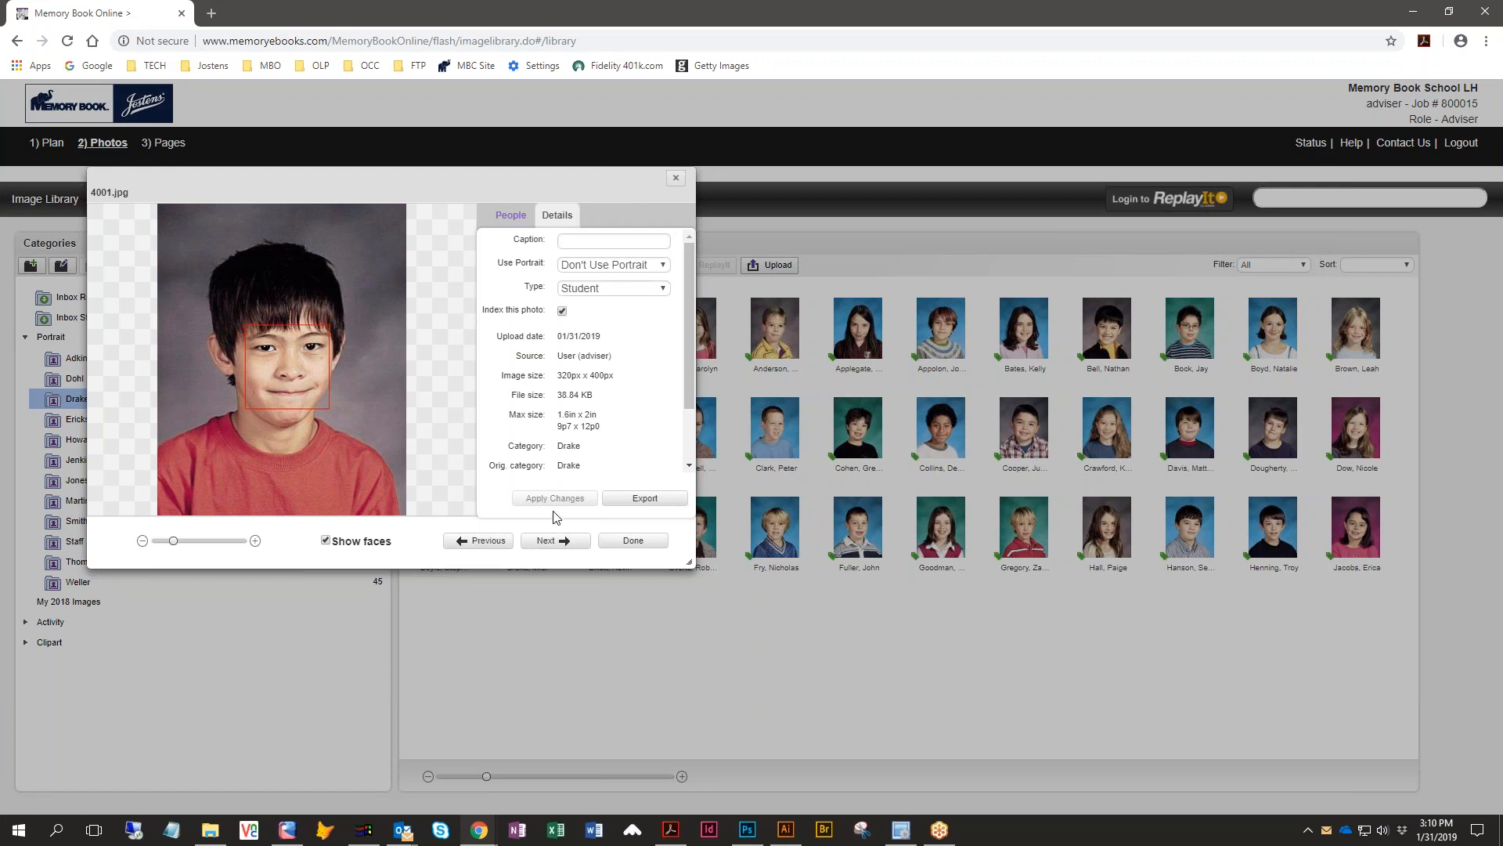
click(631, 541)
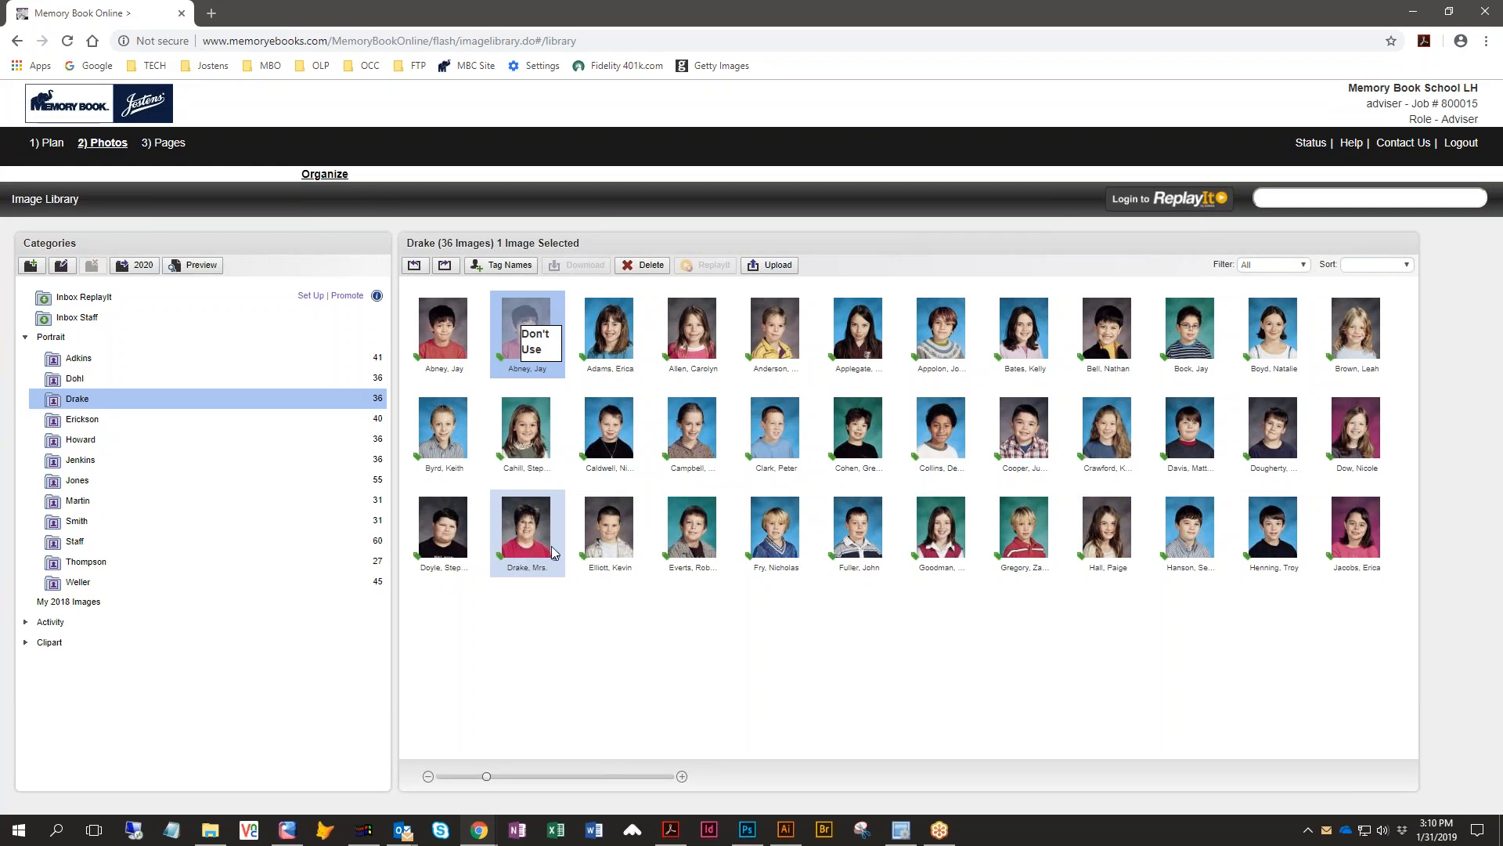
- Set the teacher portrait's Type to Teacher and apply the change
double_click(520, 551)
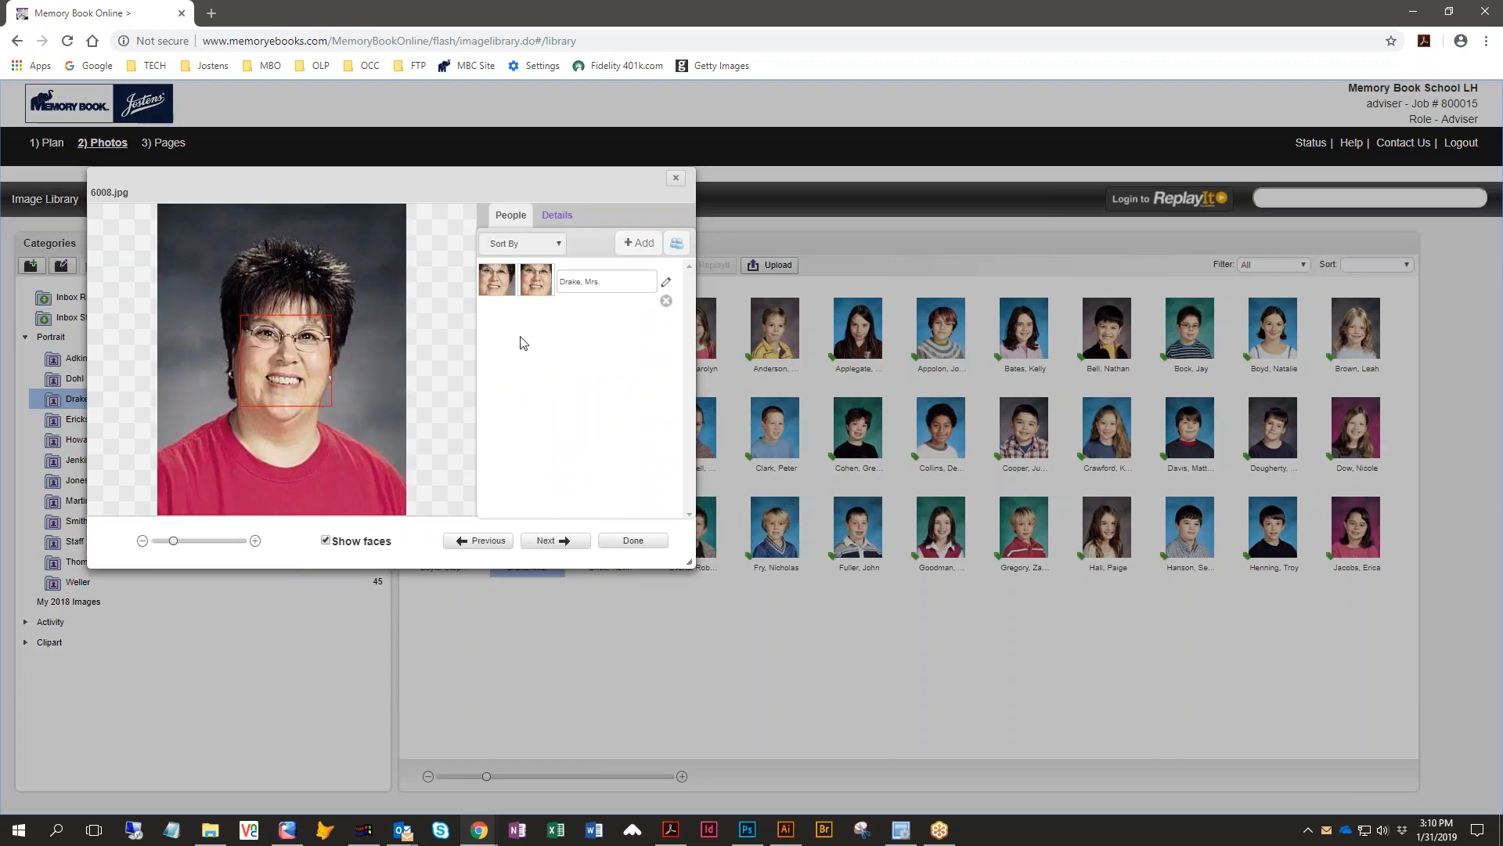
click(564, 220)
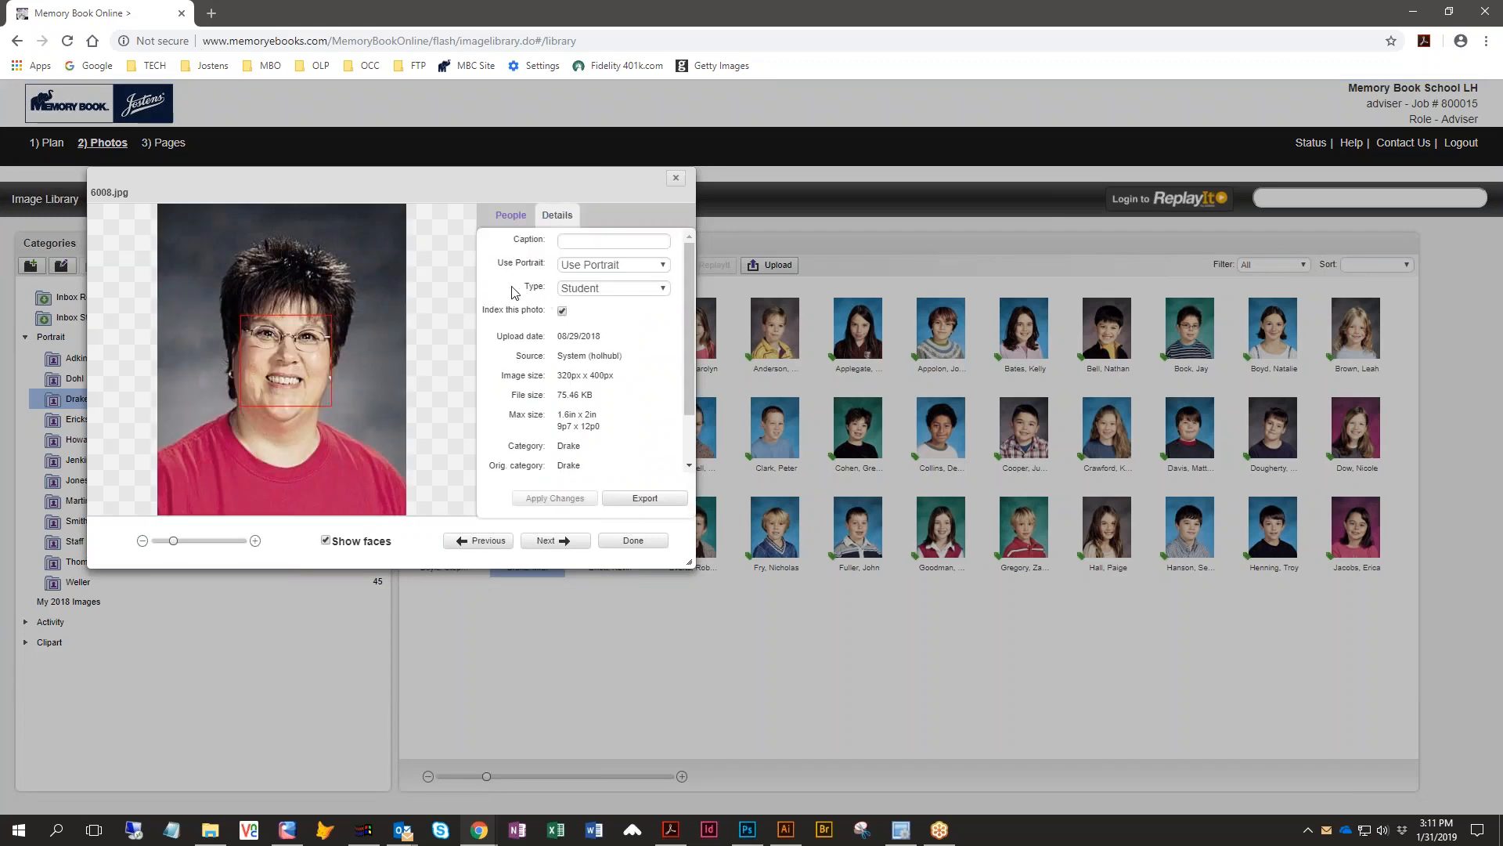
click(650, 289)
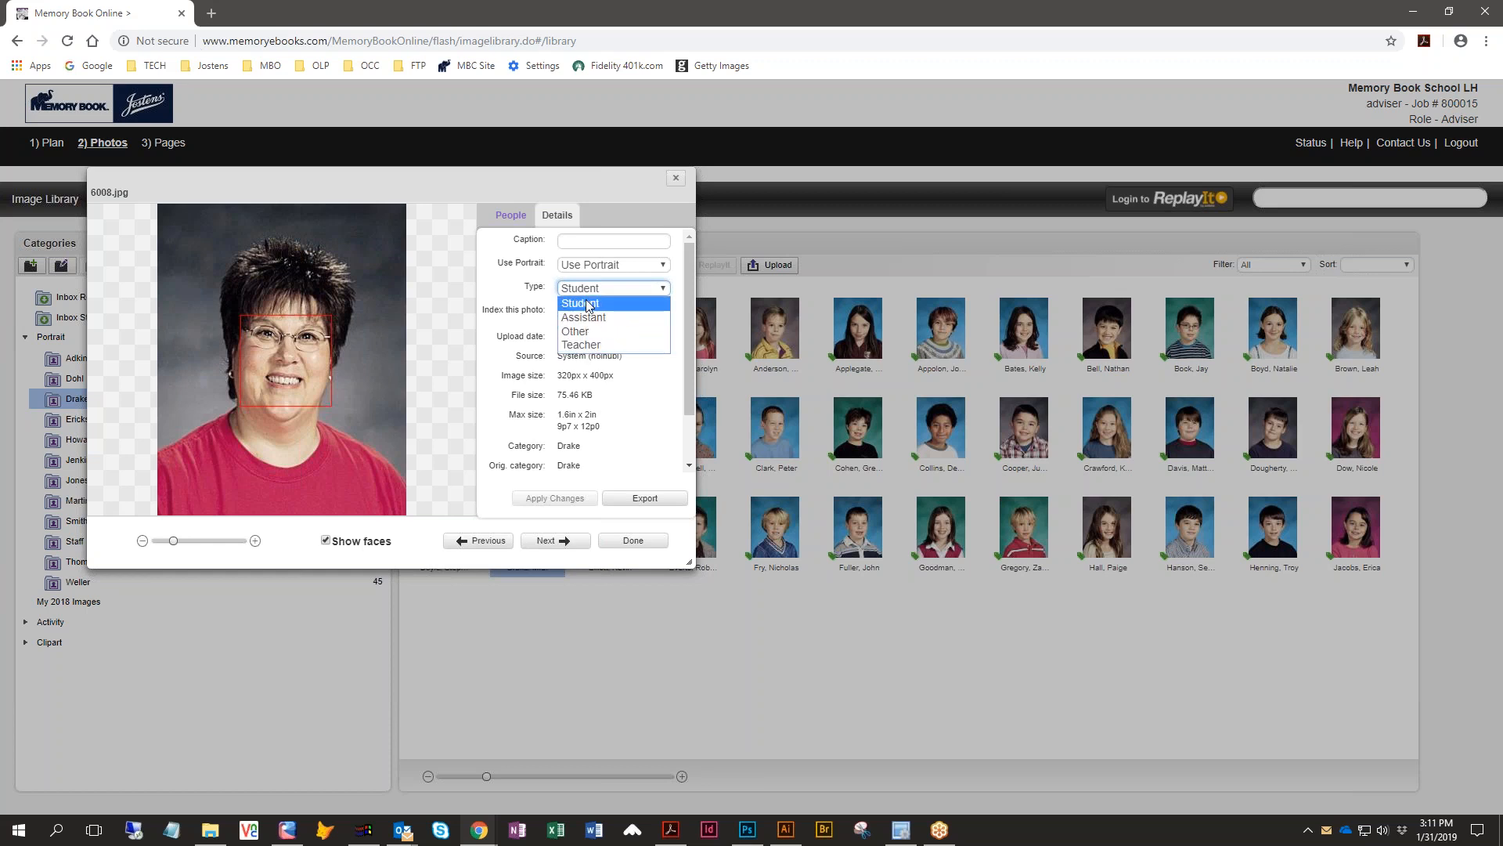
click(589, 345)
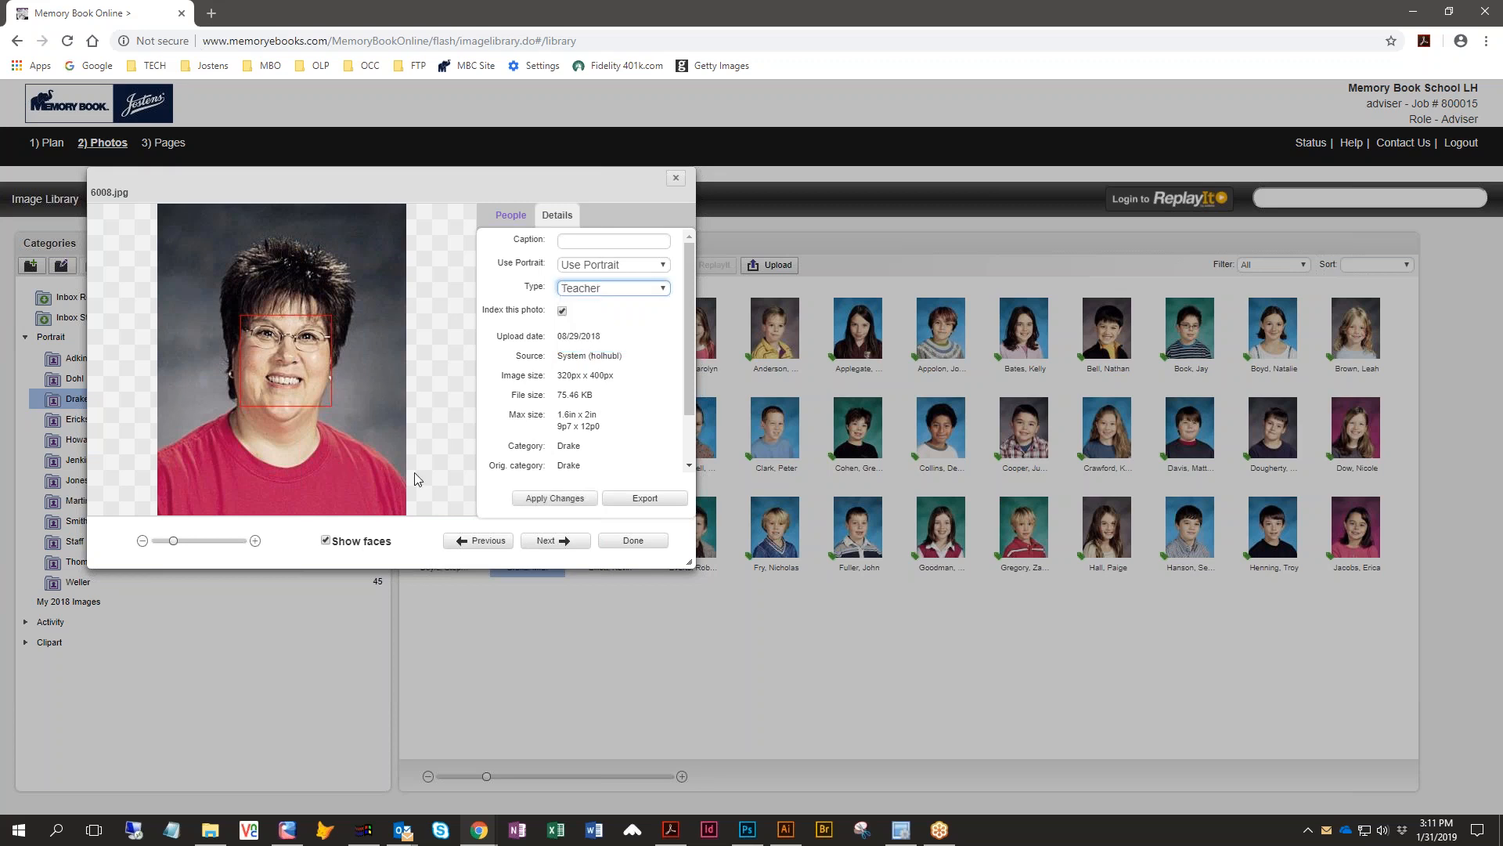
click(540, 501)
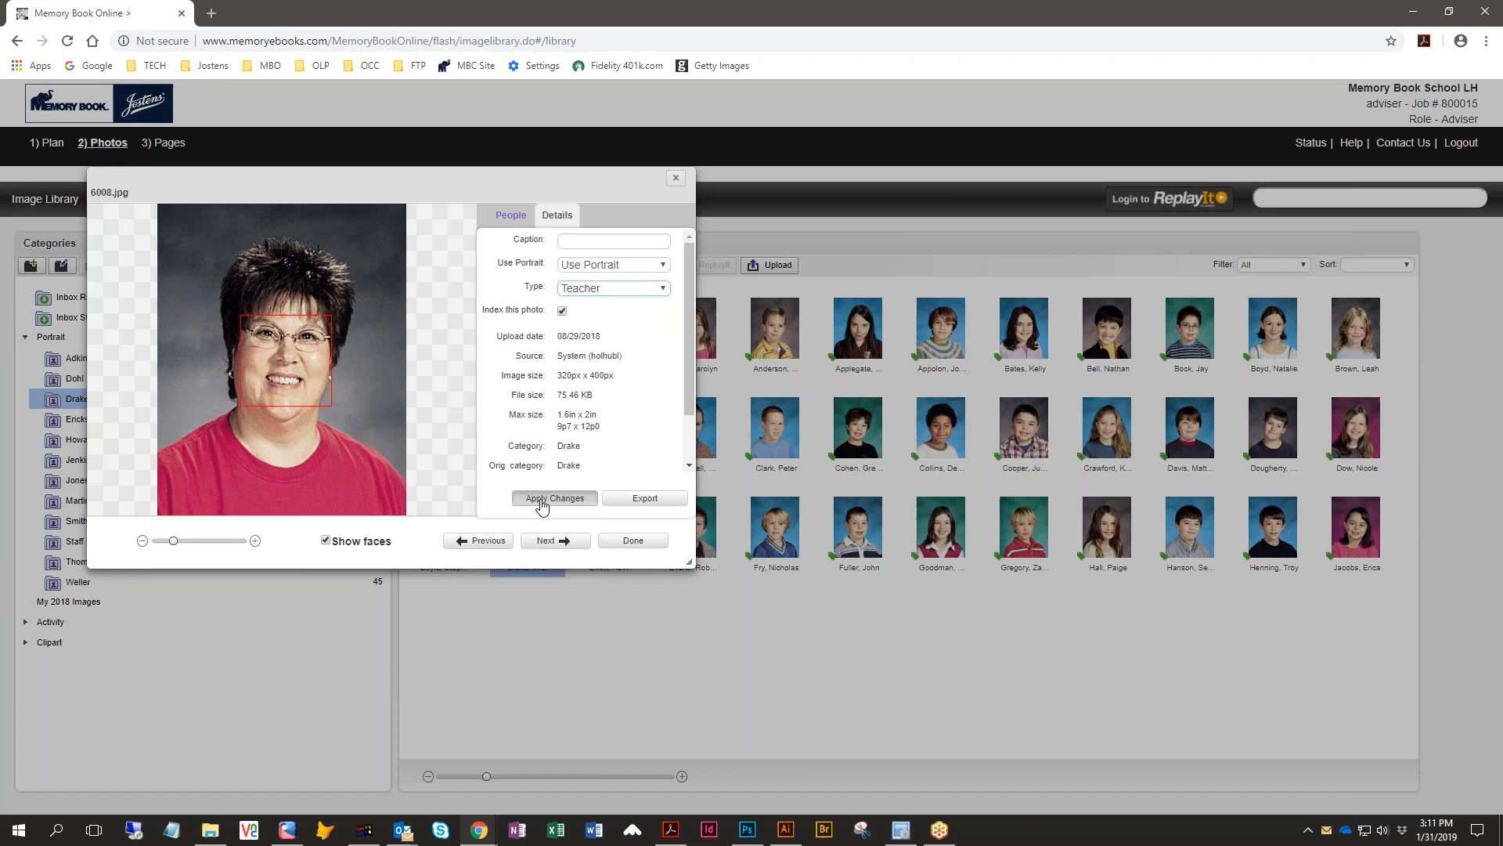
- Close the portrait details, open the Drake class page spread, and flow the Drake portraits into its portrait boxes
click(648, 541)
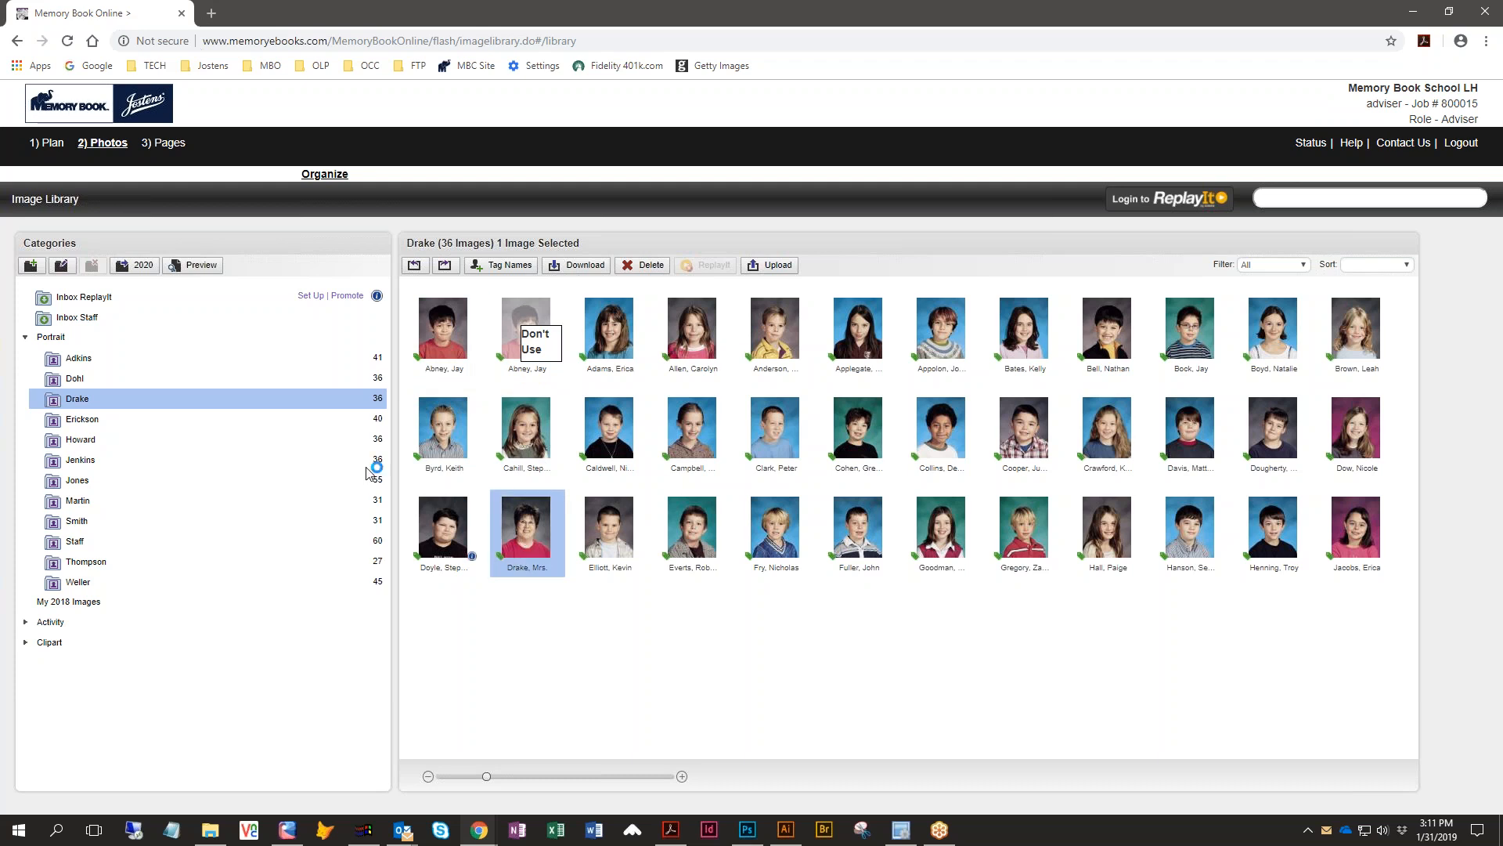
click(164, 143)
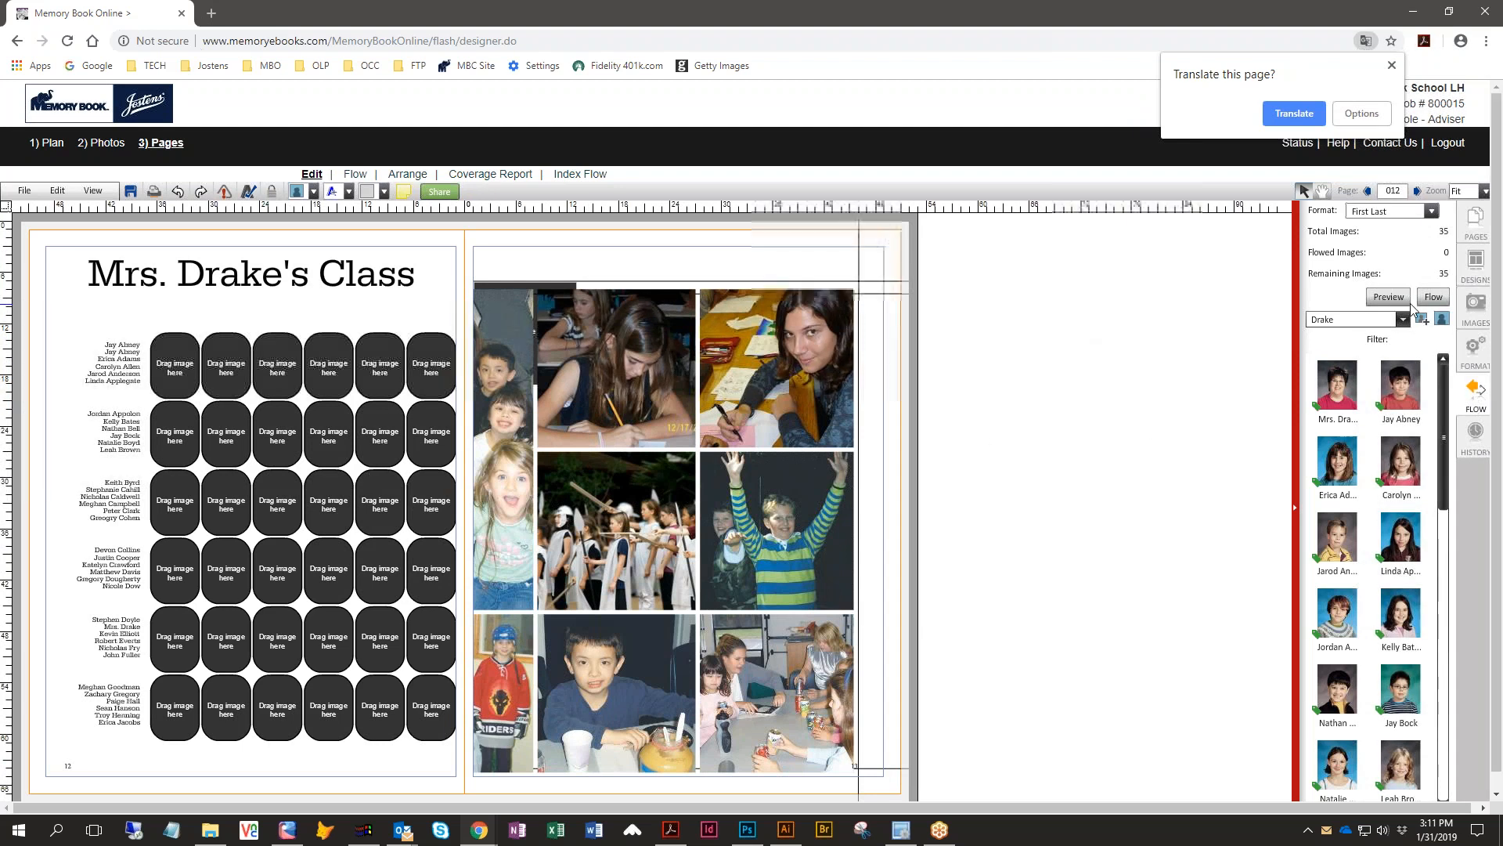
click(1434, 299)
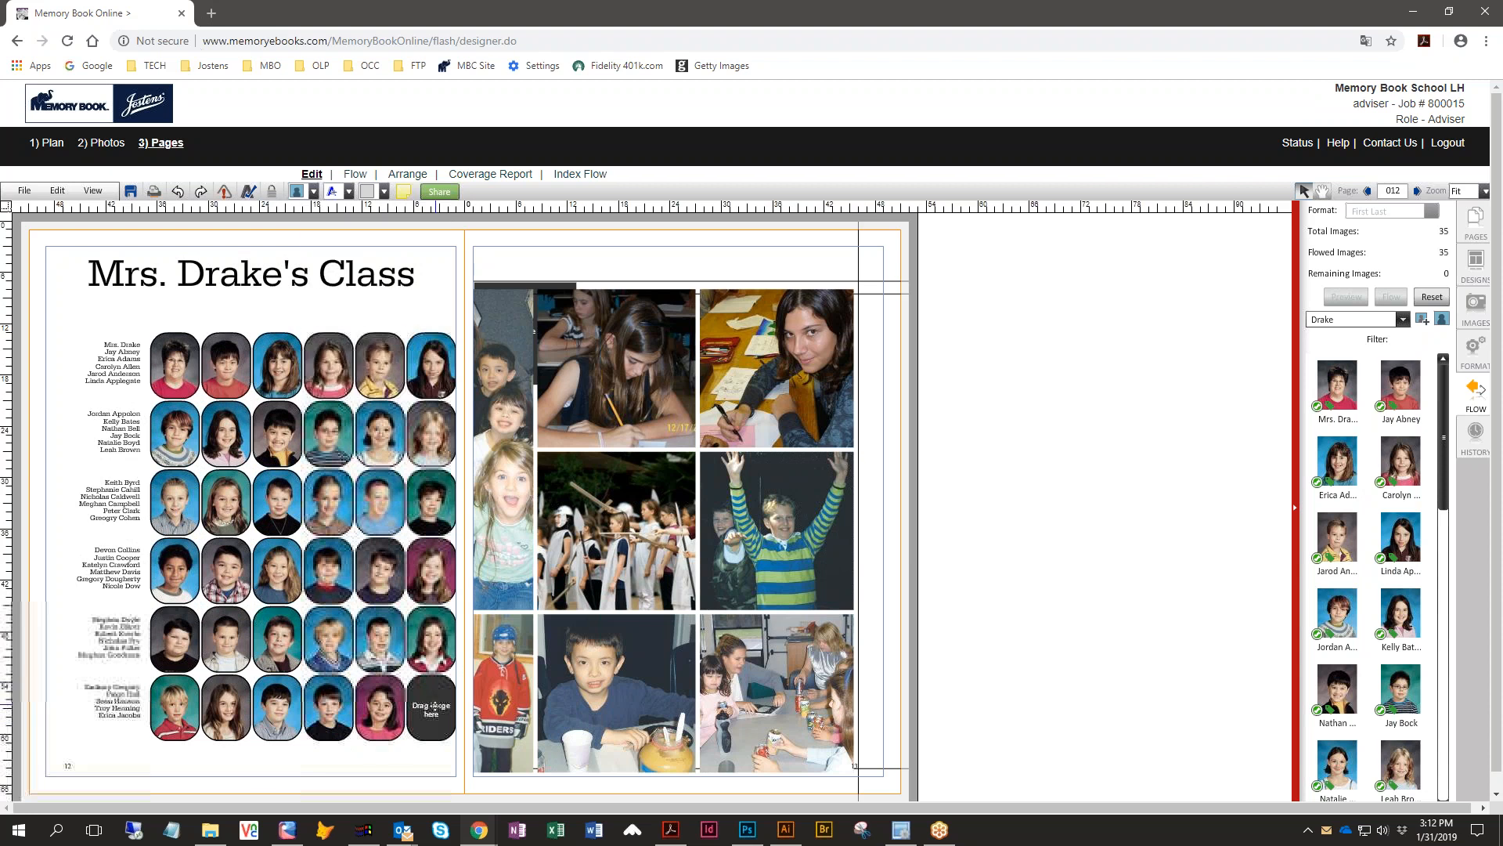
- Reset the flowed Drake portraits and delete the first portrait box in the page's last row
click(1432, 296)
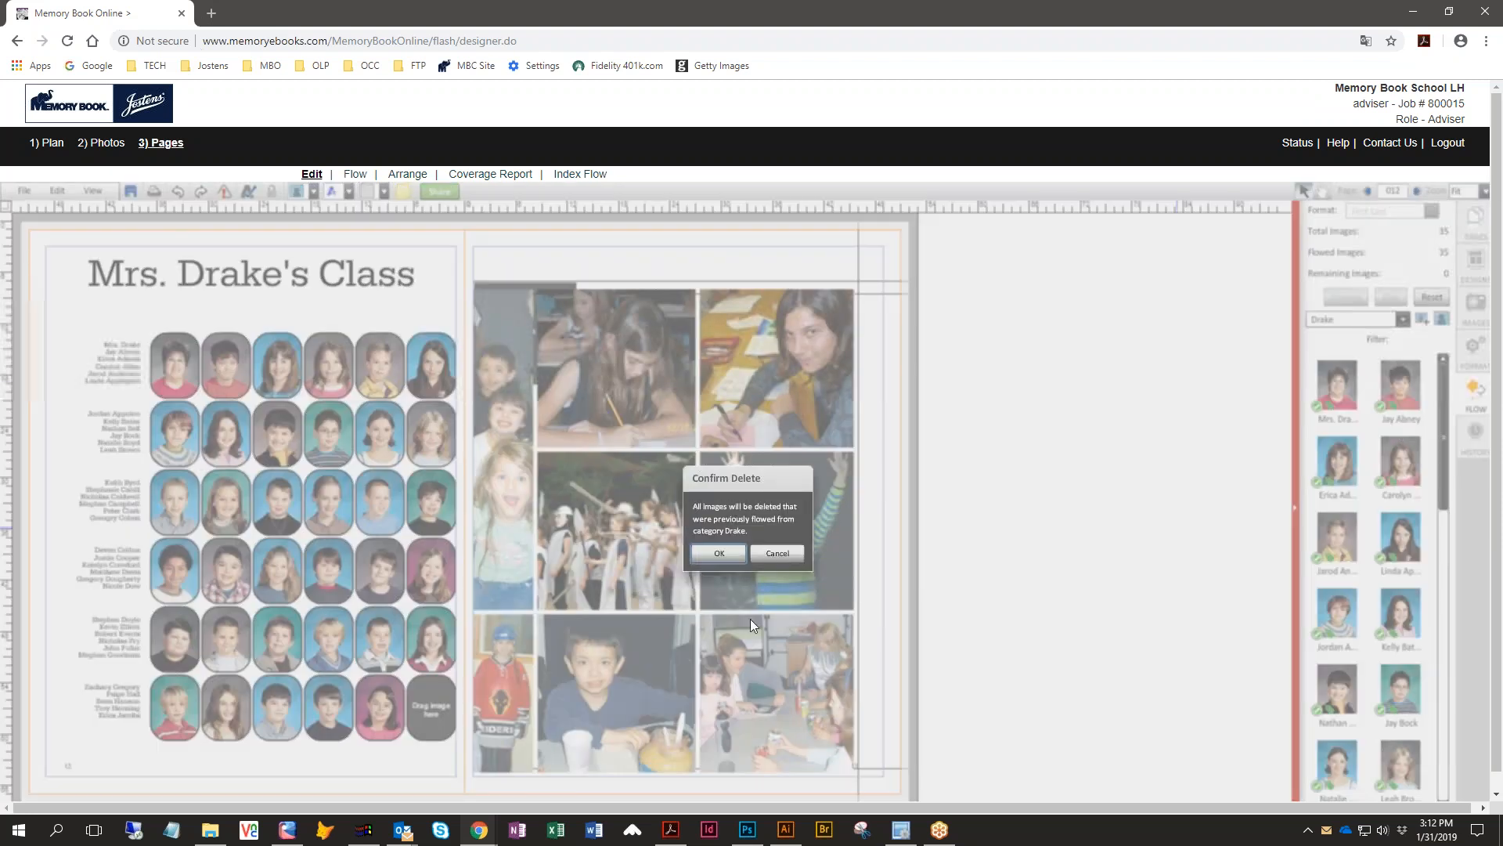
click(722, 554)
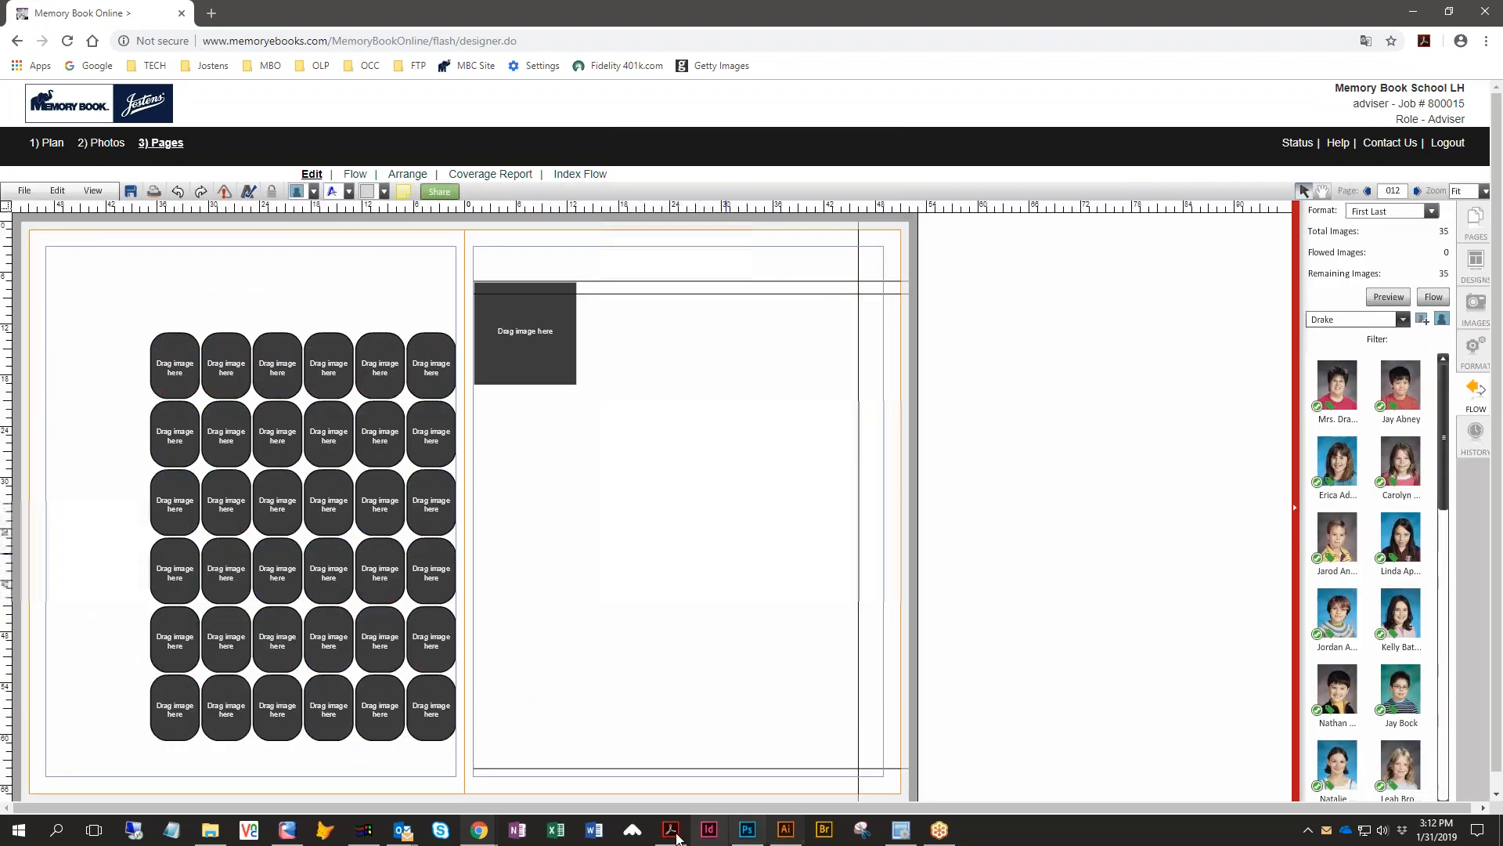
click(165, 709)
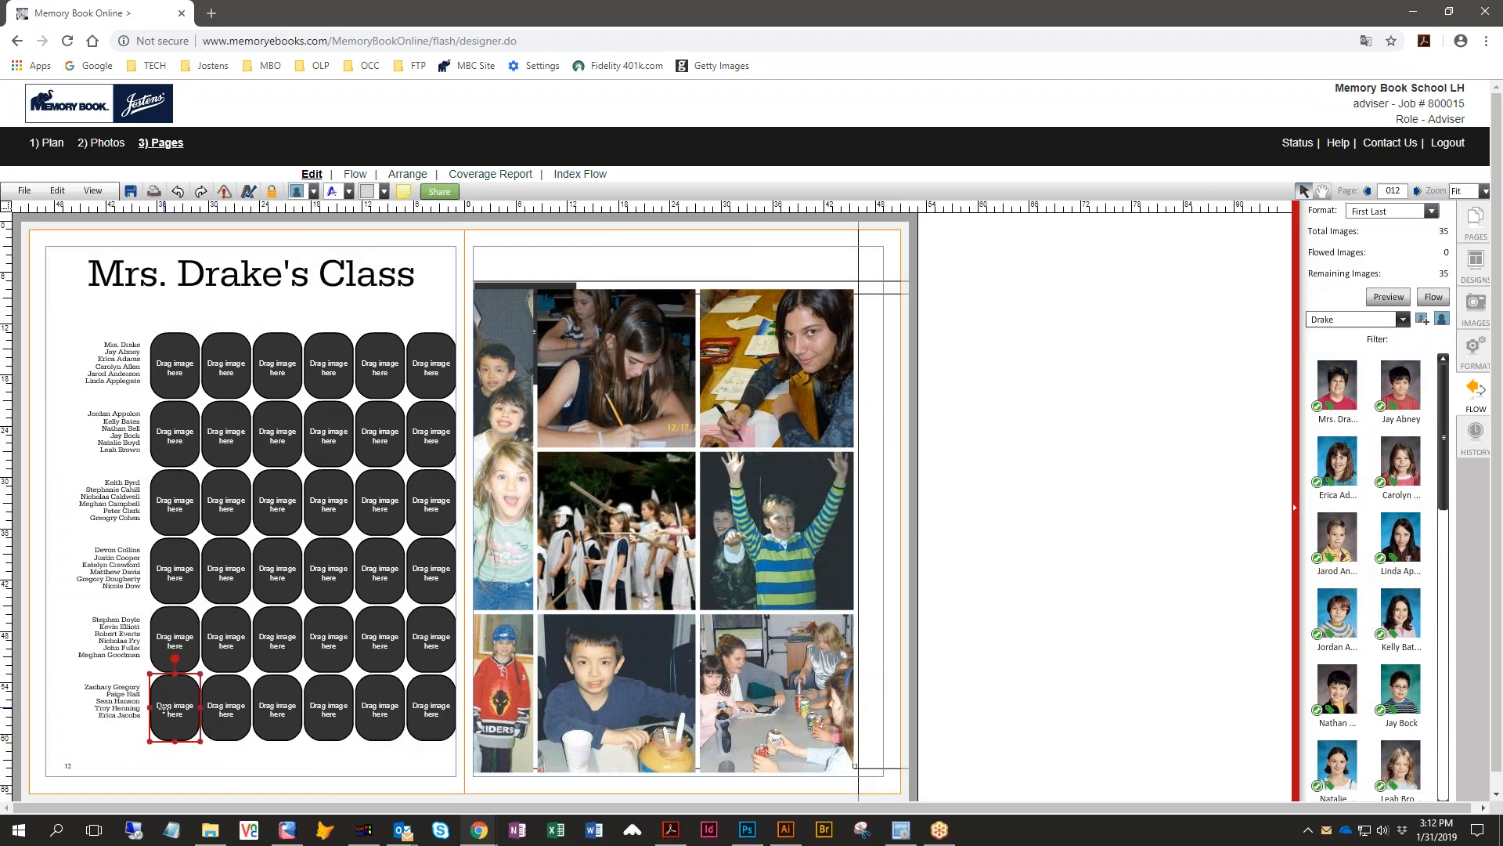
key(Delete)
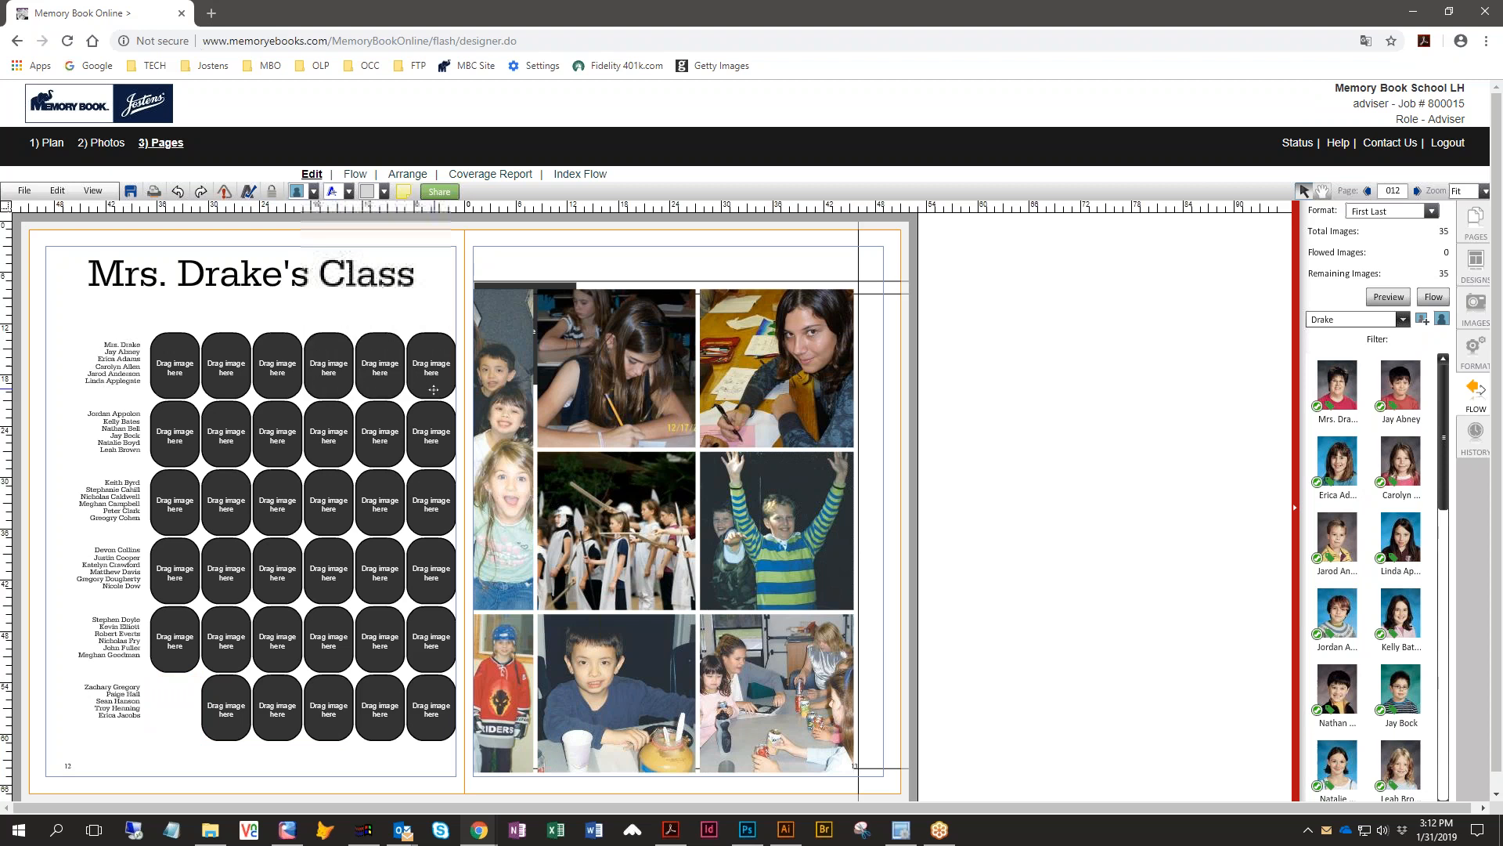
- Reflow the Drake portraits into the remaining boxes and save the spread
click(1432, 298)
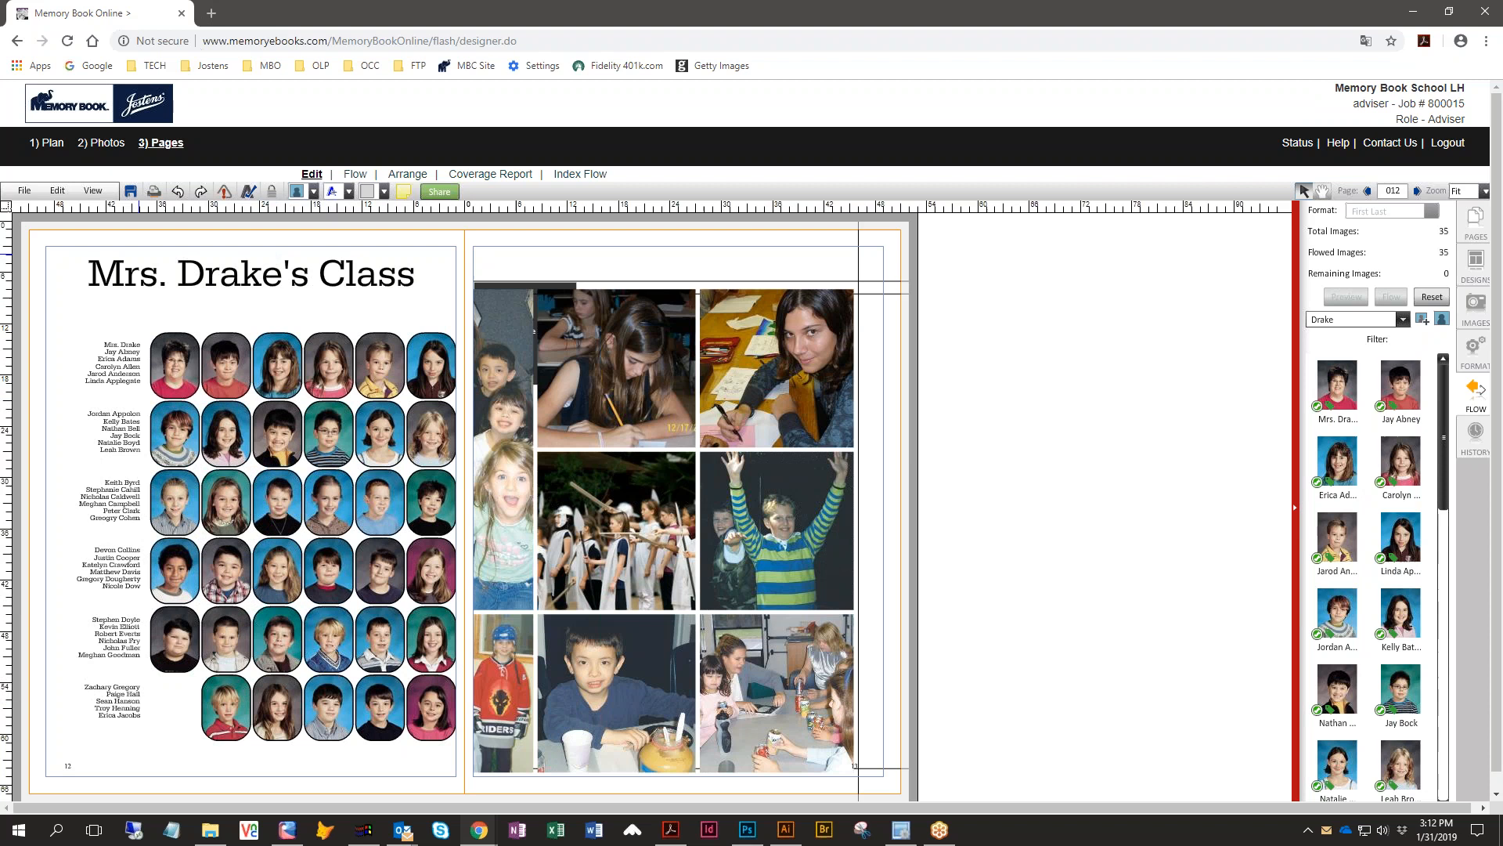
click(130, 191)
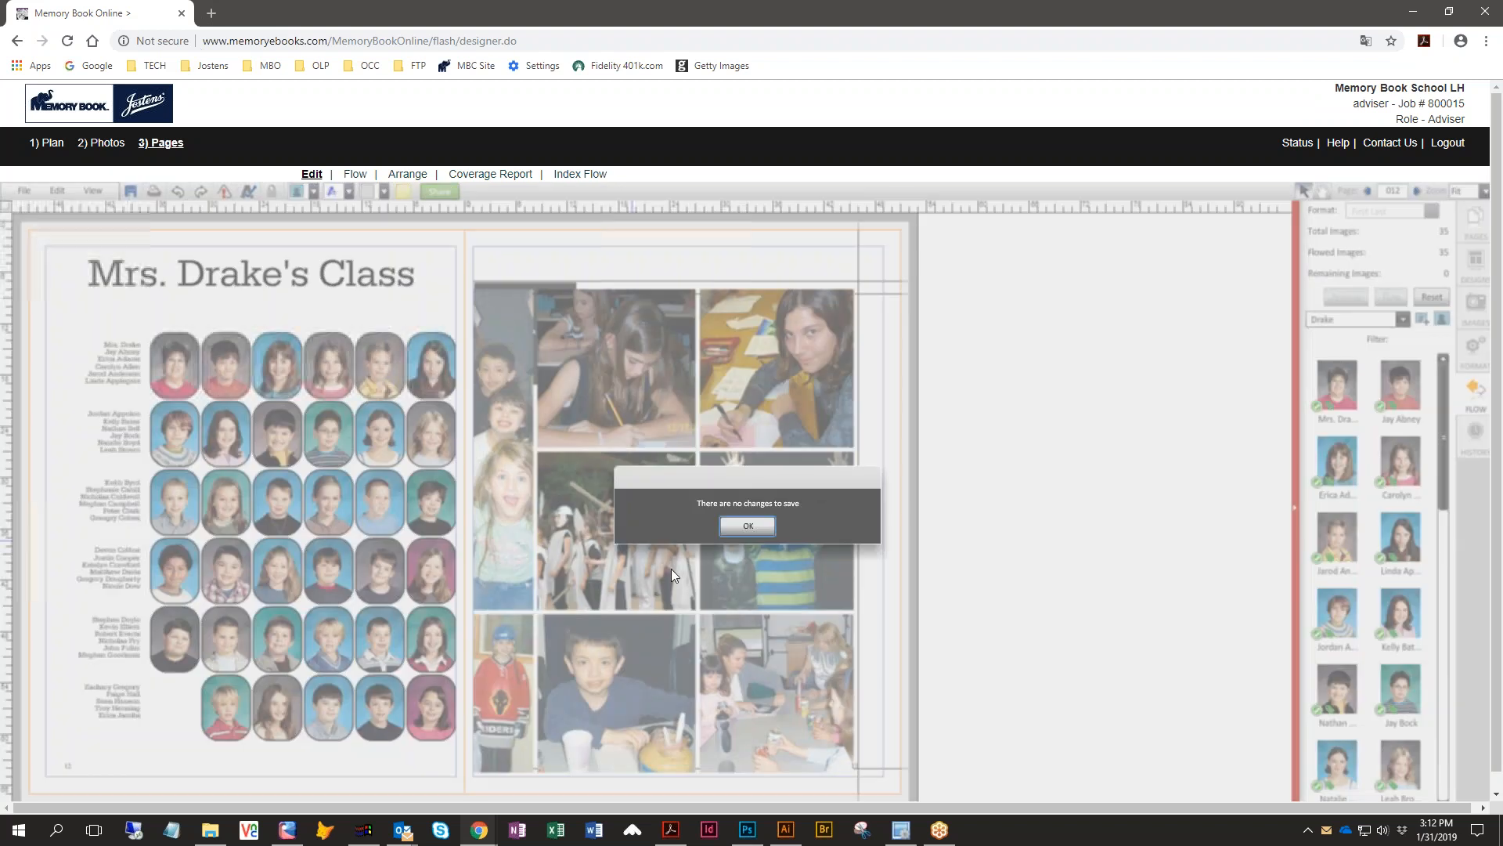
click(745, 526)
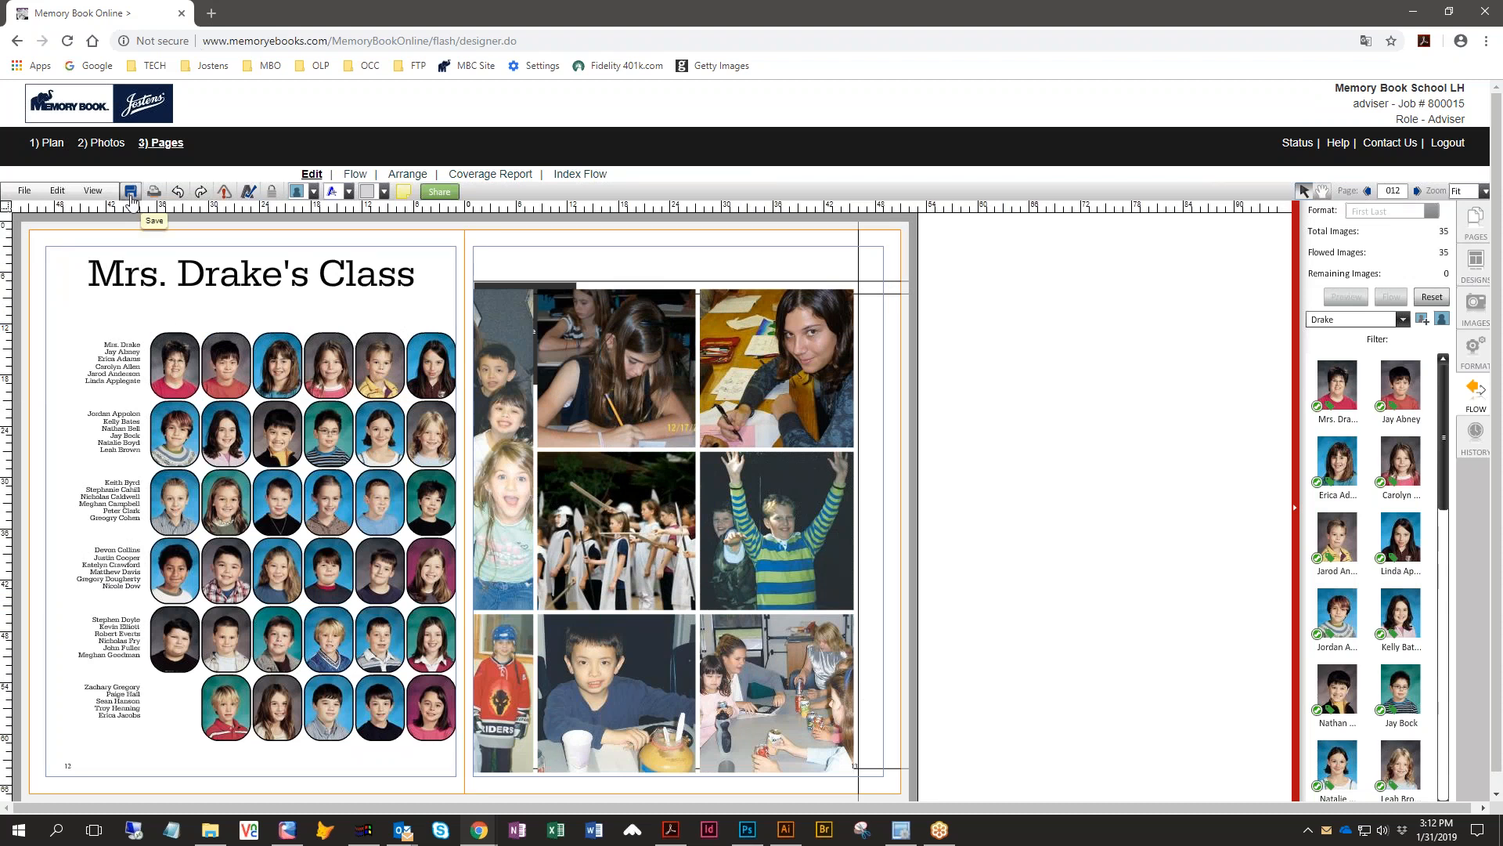
- Go to page 010 and highlight the spread's incomplete elements
click(1367, 193)
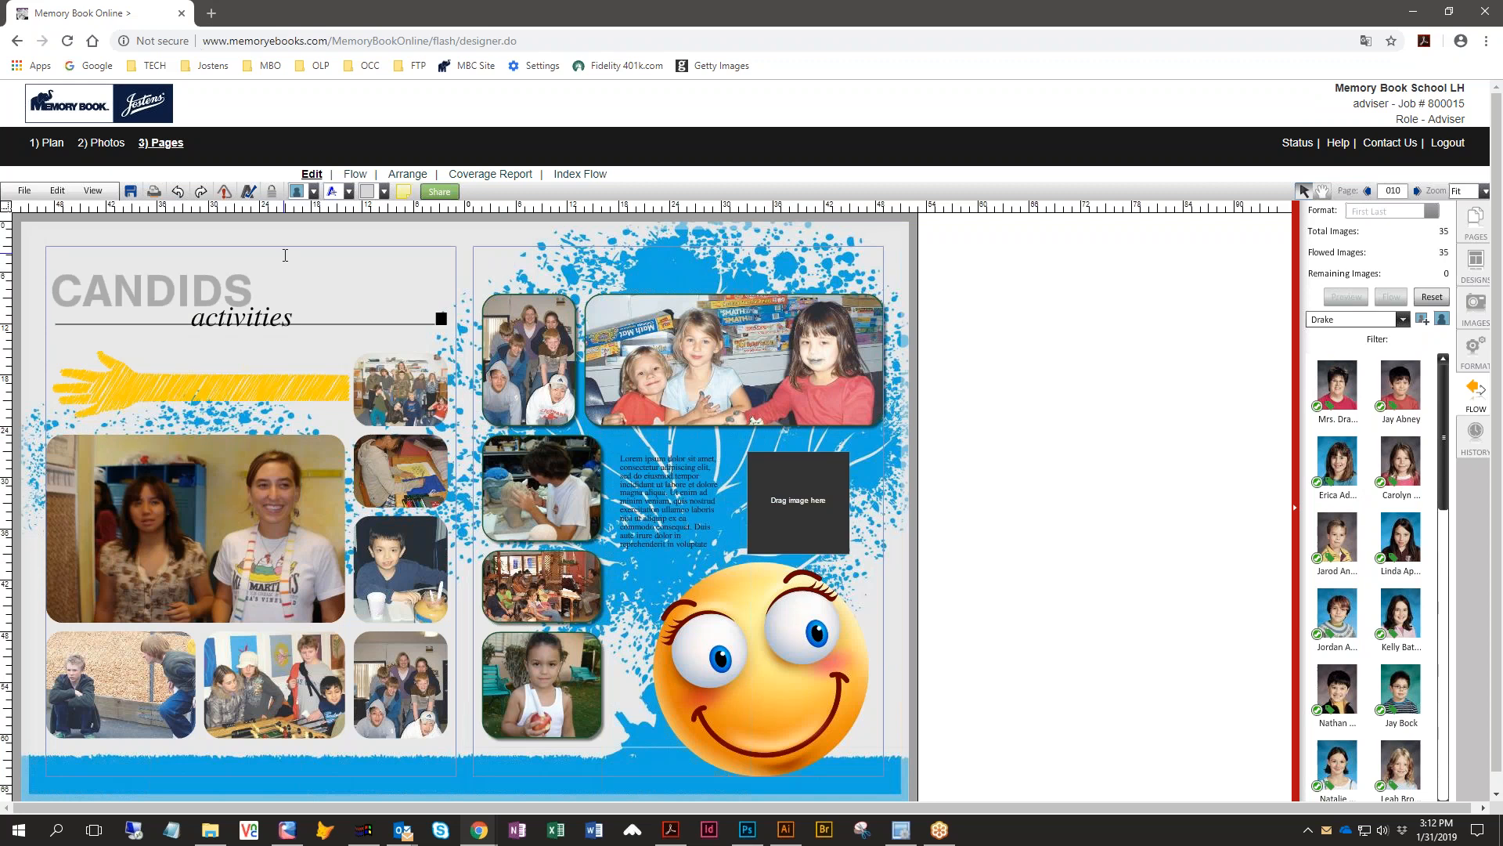
click(219, 202)
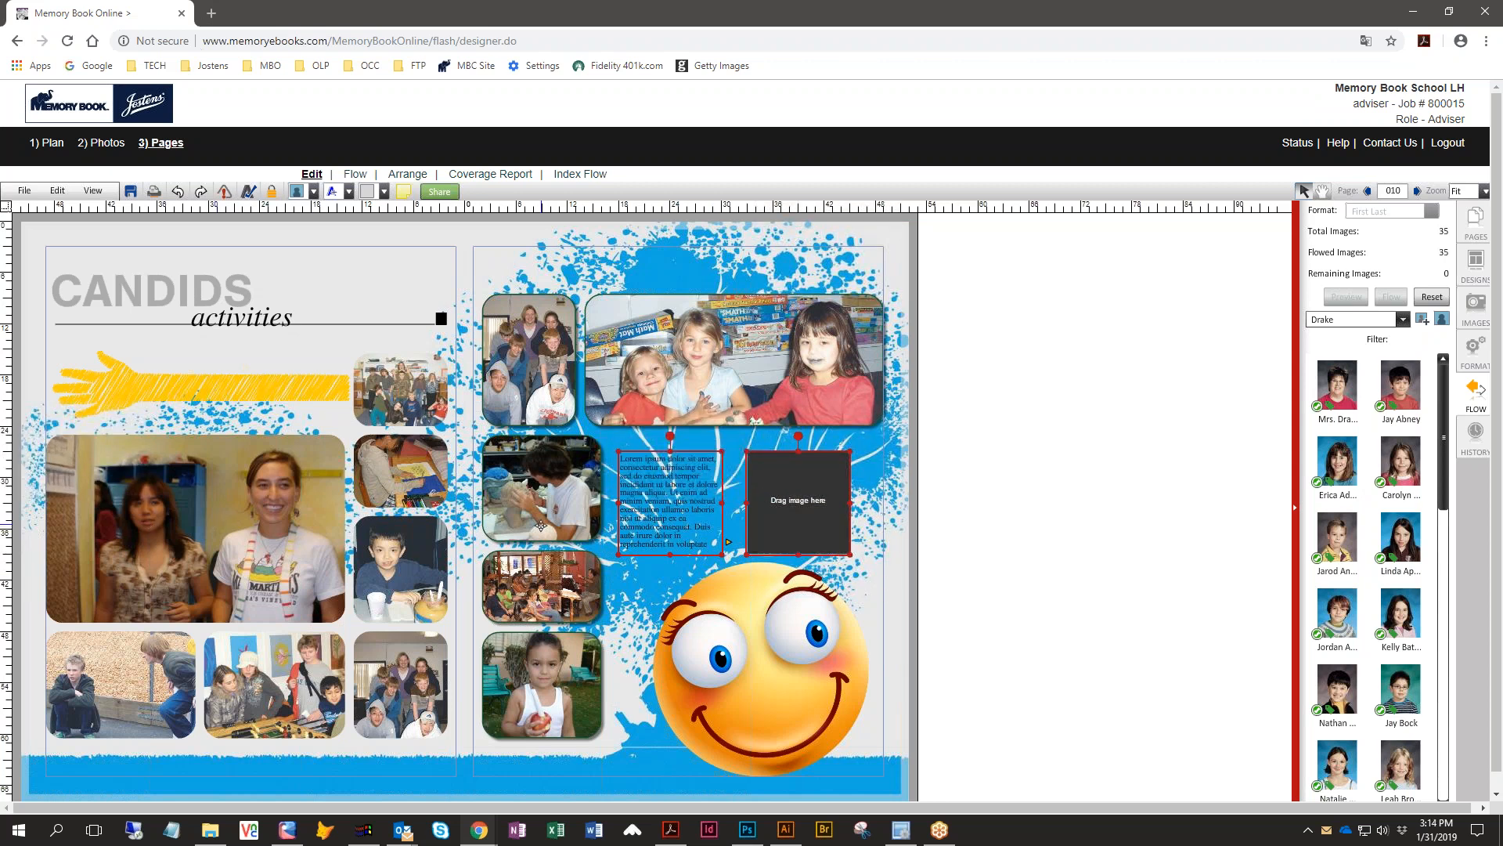
click(980, 514)
- Move the empty image box over the large photo on the left page and highlight incomplete elements again
drag(816, 505, 230, 534)
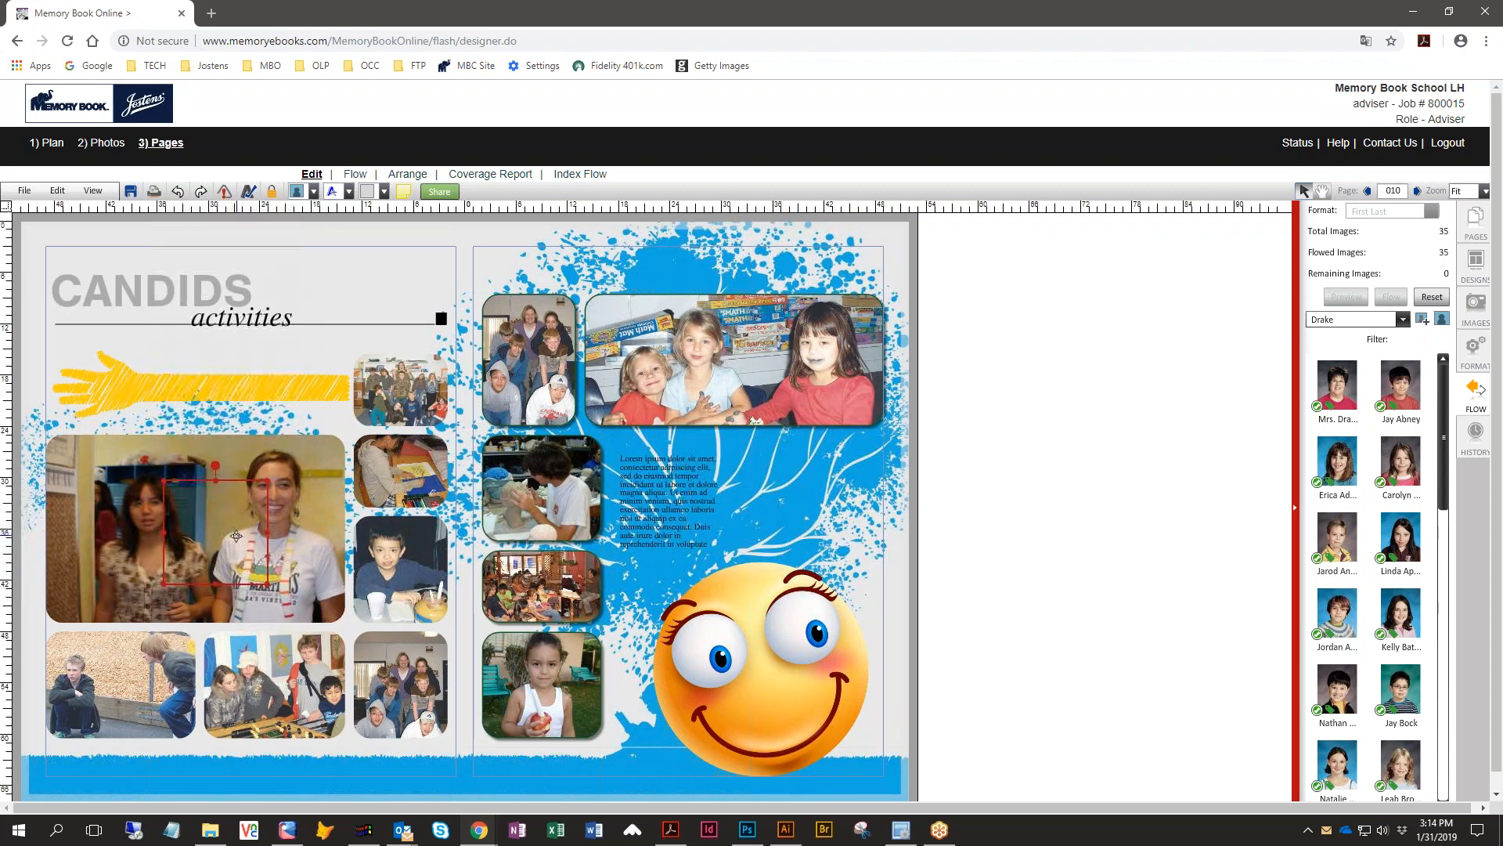
click(1137, 523)
drag(621, 459, 667, 501)
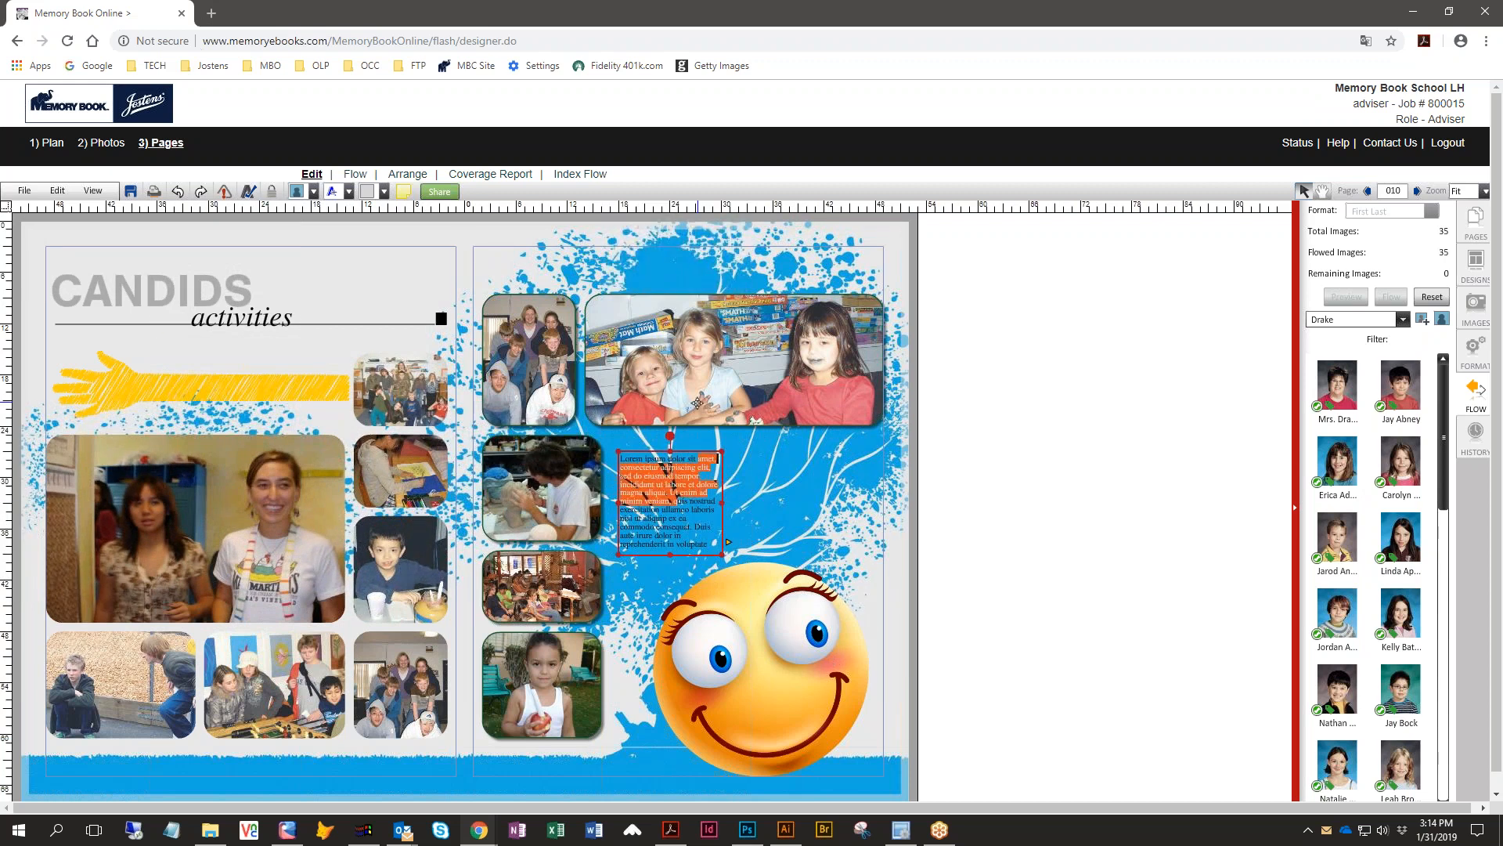
click(809, 522)
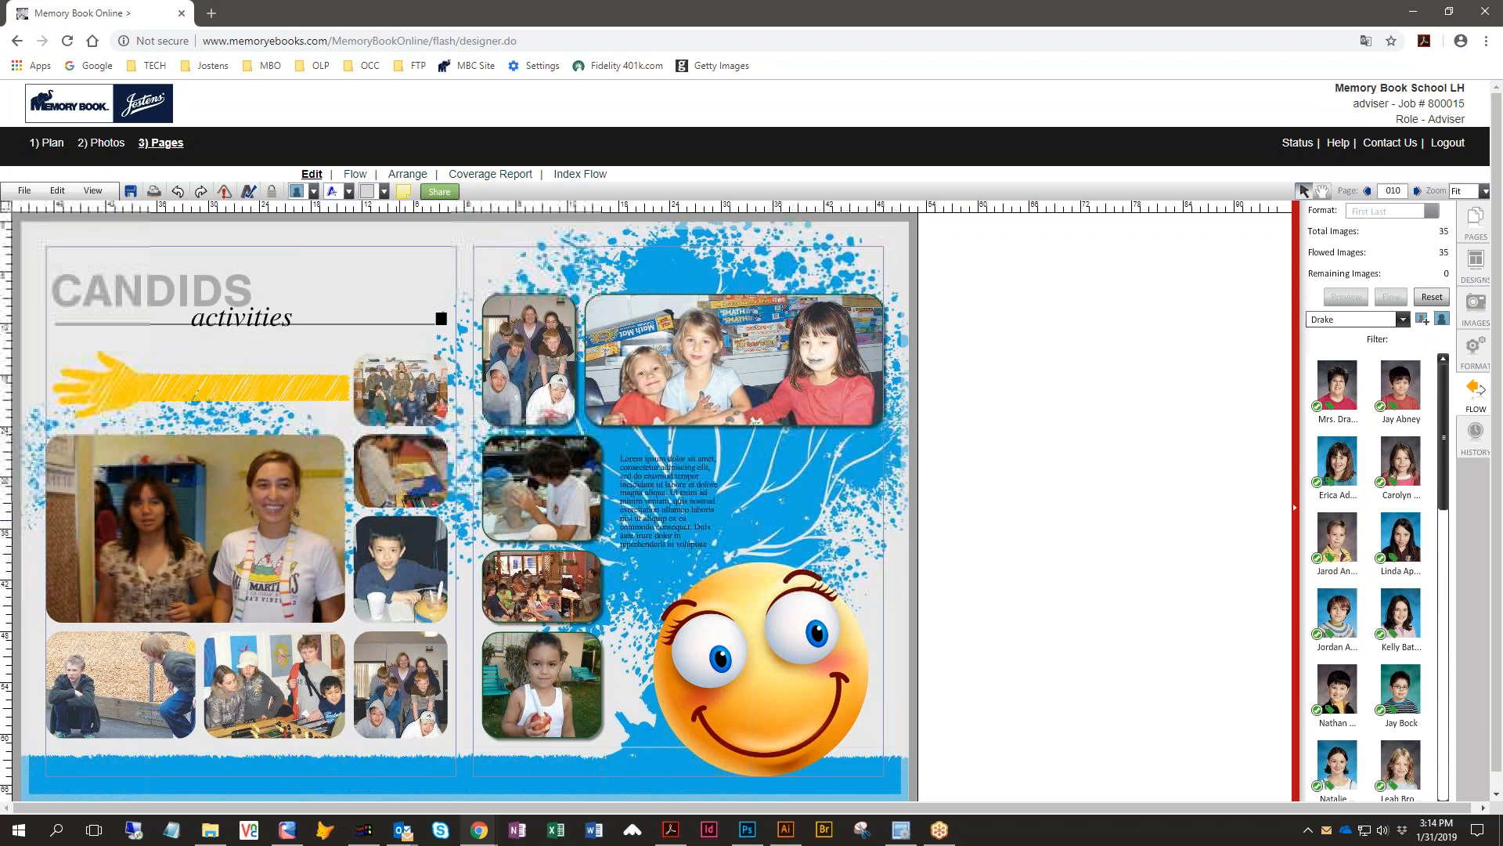
click(225, 192)
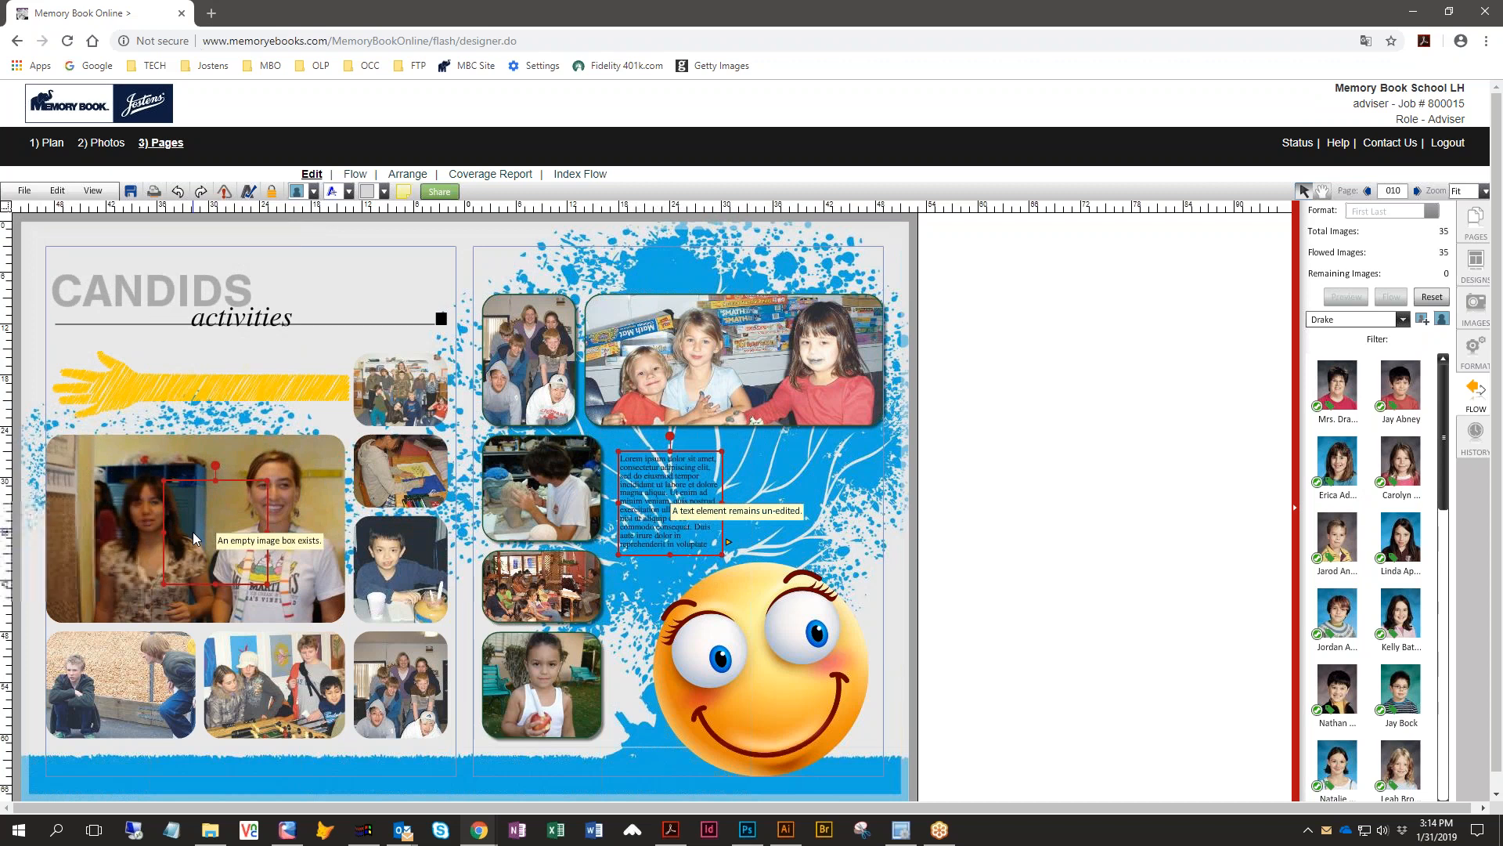
- Place the empty image box beside the placeholder text on the right page, shift the text box right of it, and save
drag(199, 482, 684, 457)
click(998, 482)
click(852, 445)
drag(853, 426, 843, 452)
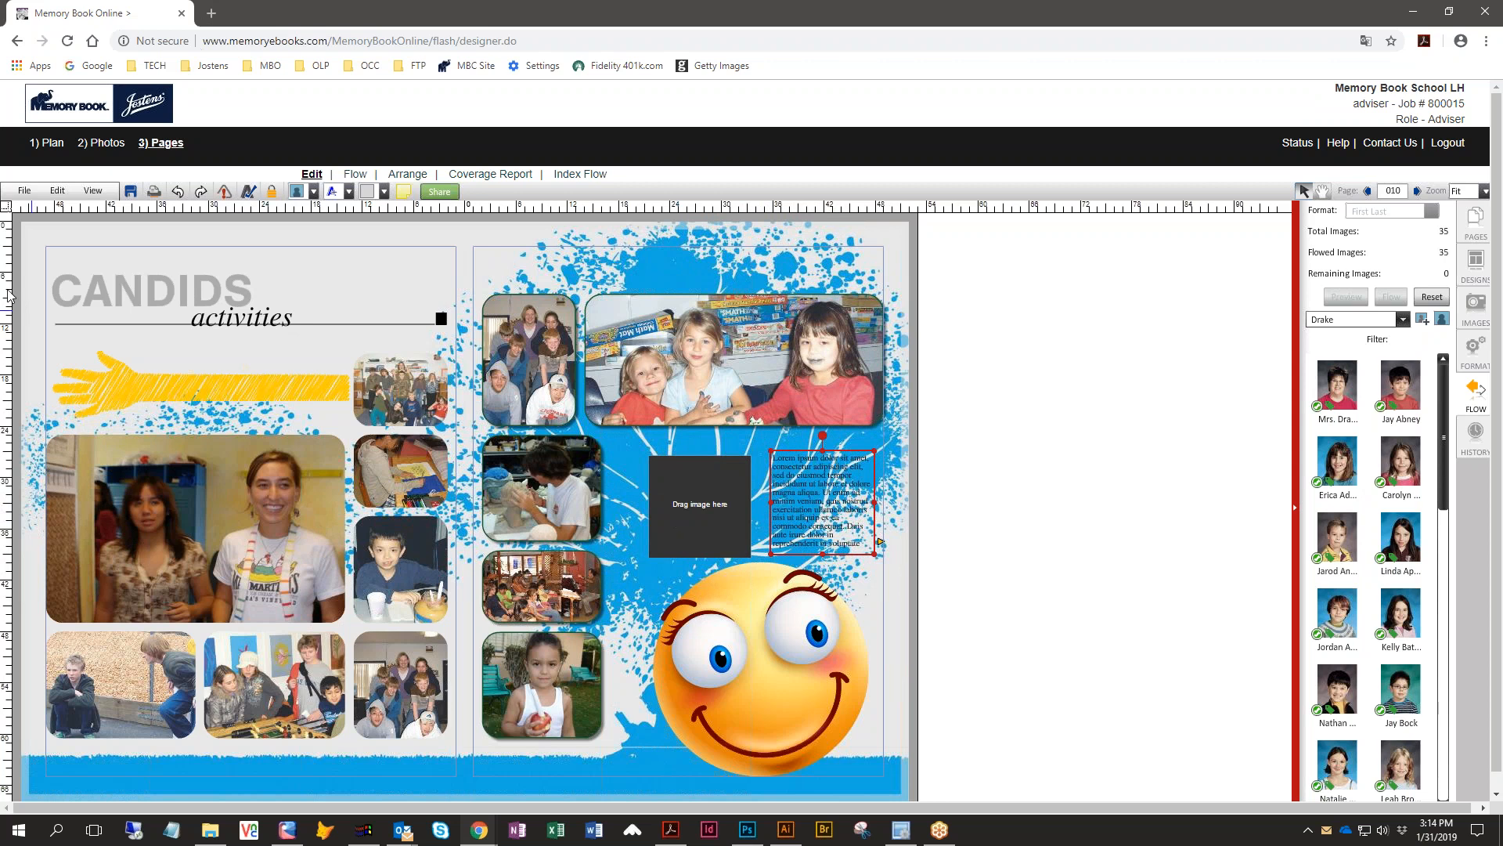
click(130, 193)
- Open the Virtual Book preview and turn to the first spread
click(47, 146)
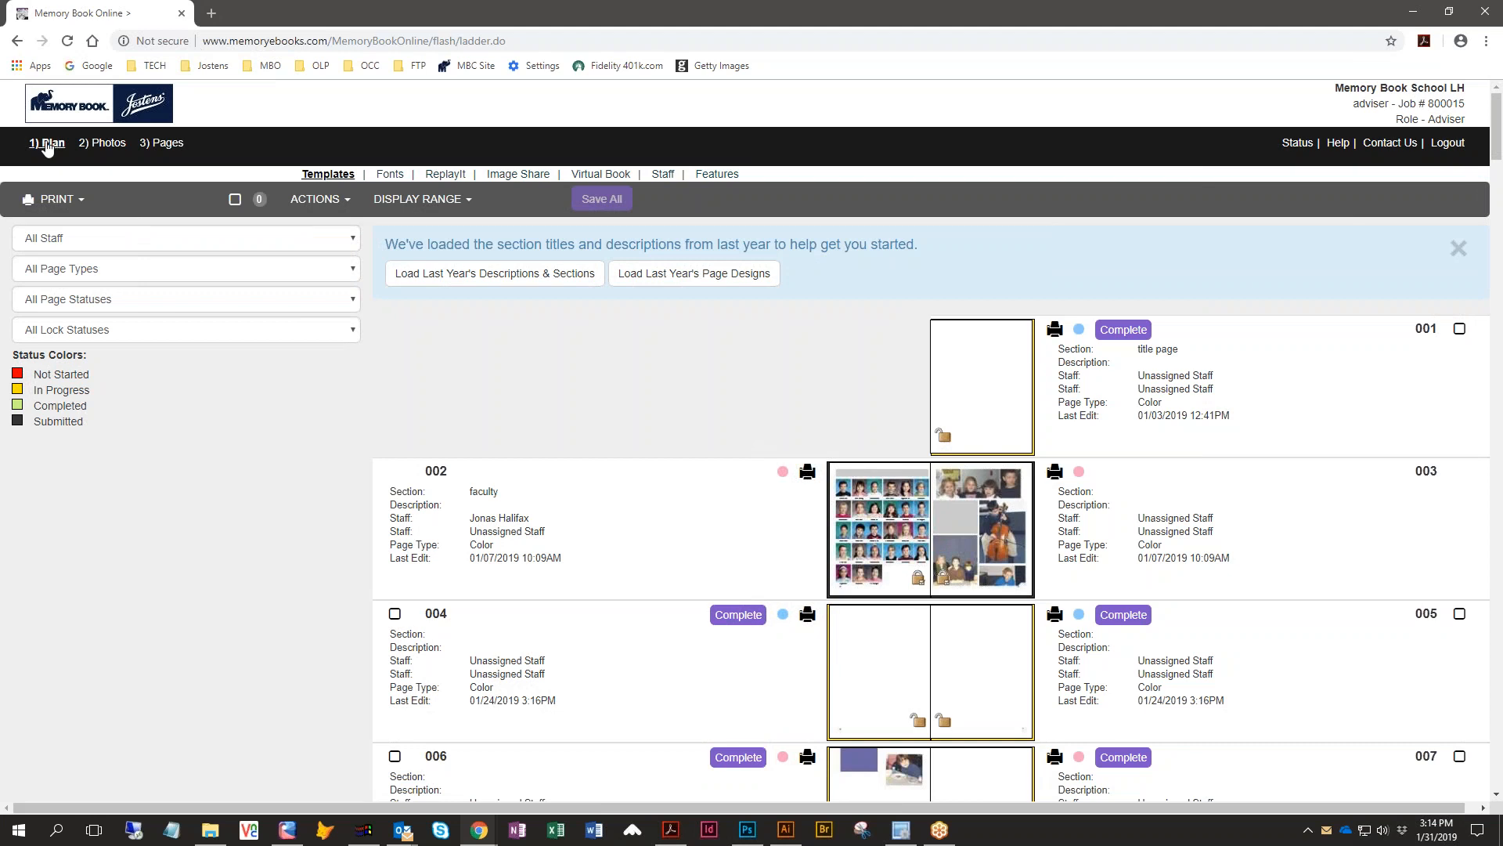
click(587, 177)
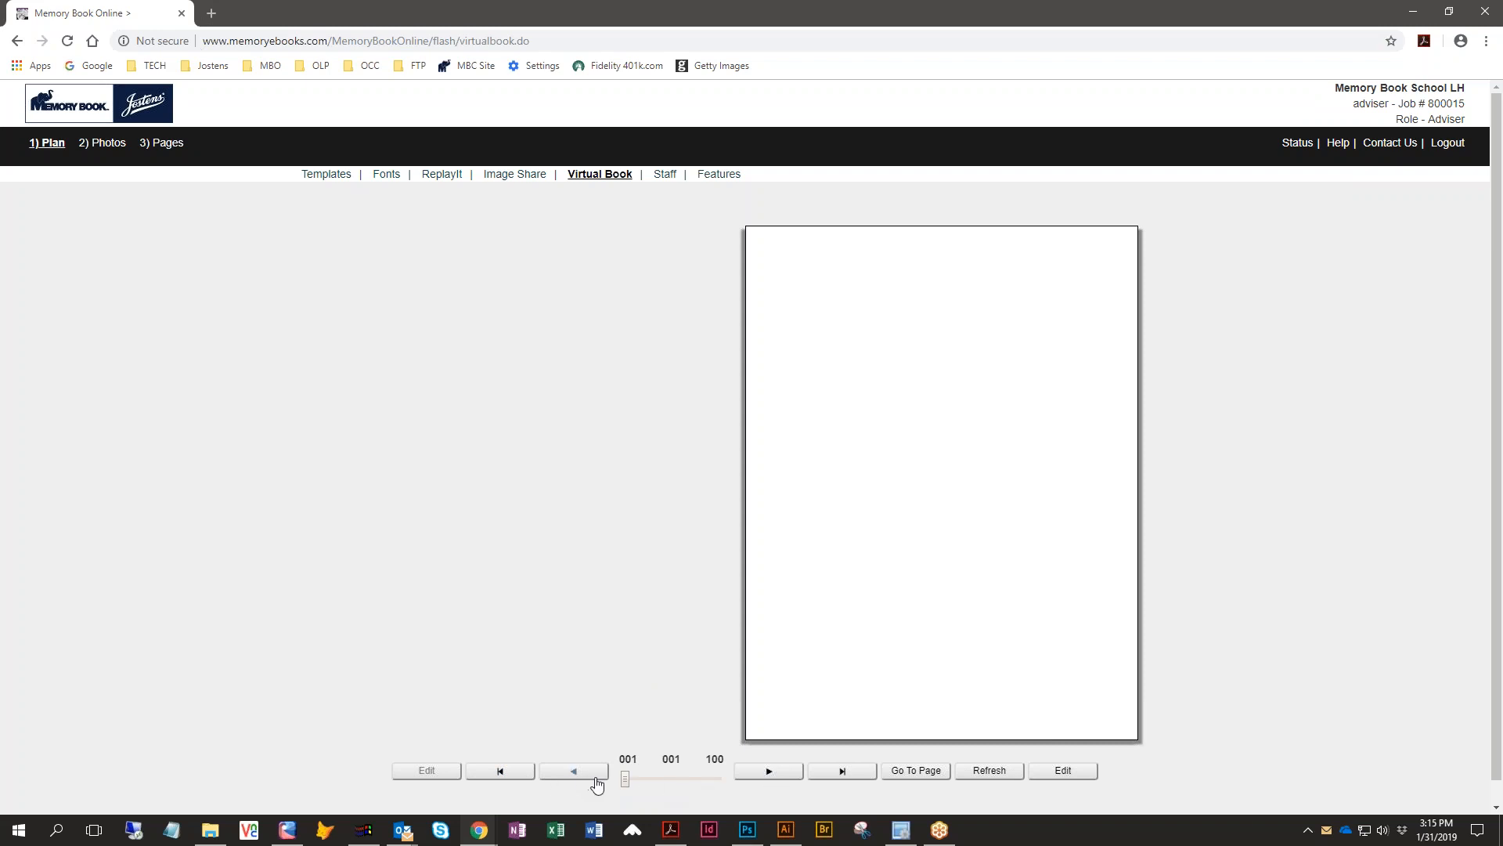
mouse_move(1092, 276)
drag(1093, 278, 342, 238)
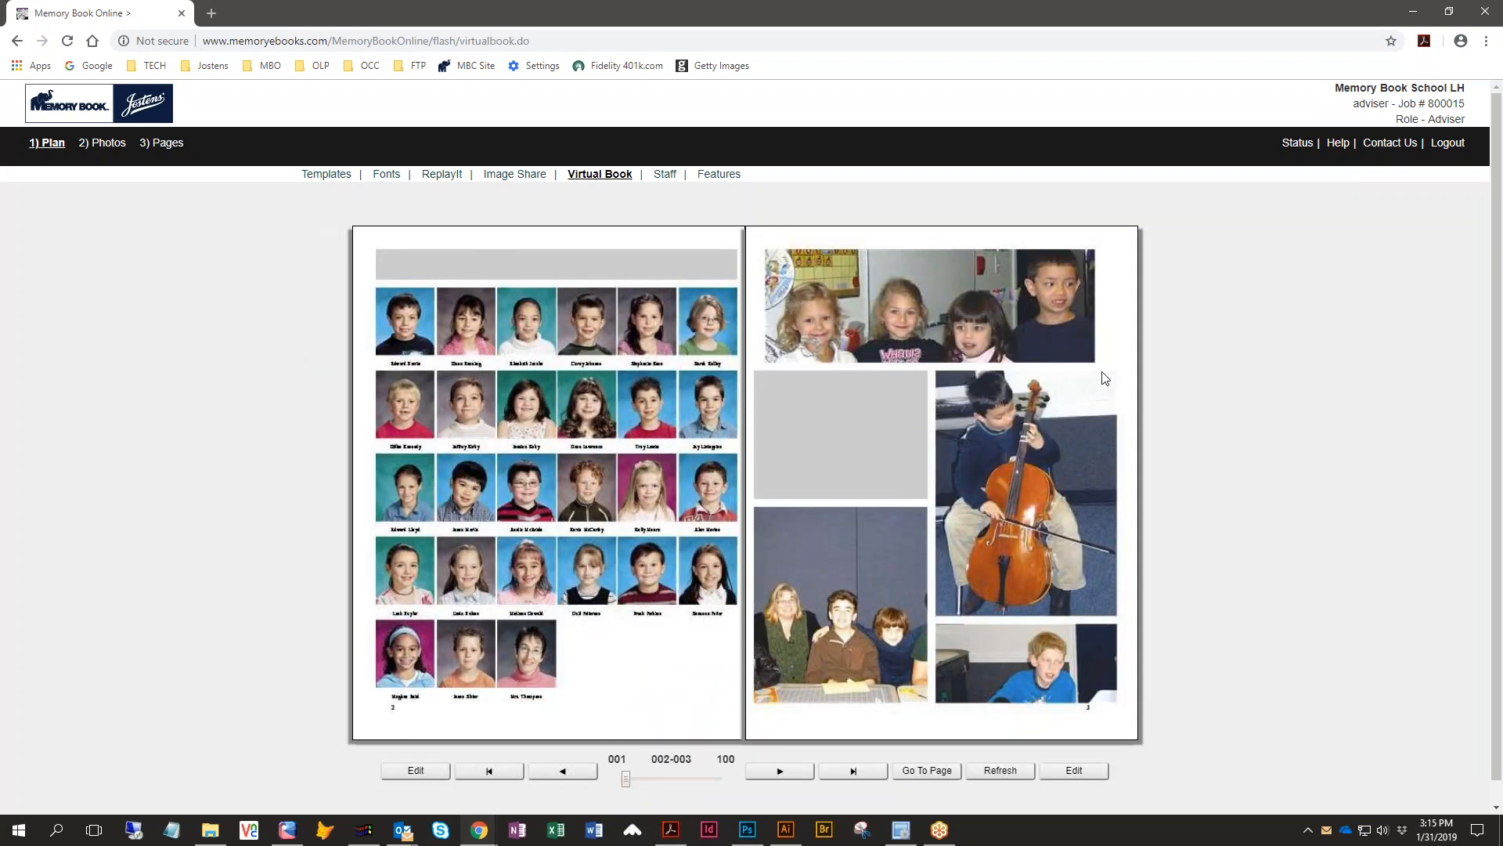
- Page forward through the virtual book spreads to review each layout
click(1105, 378)
click(1104, 378)
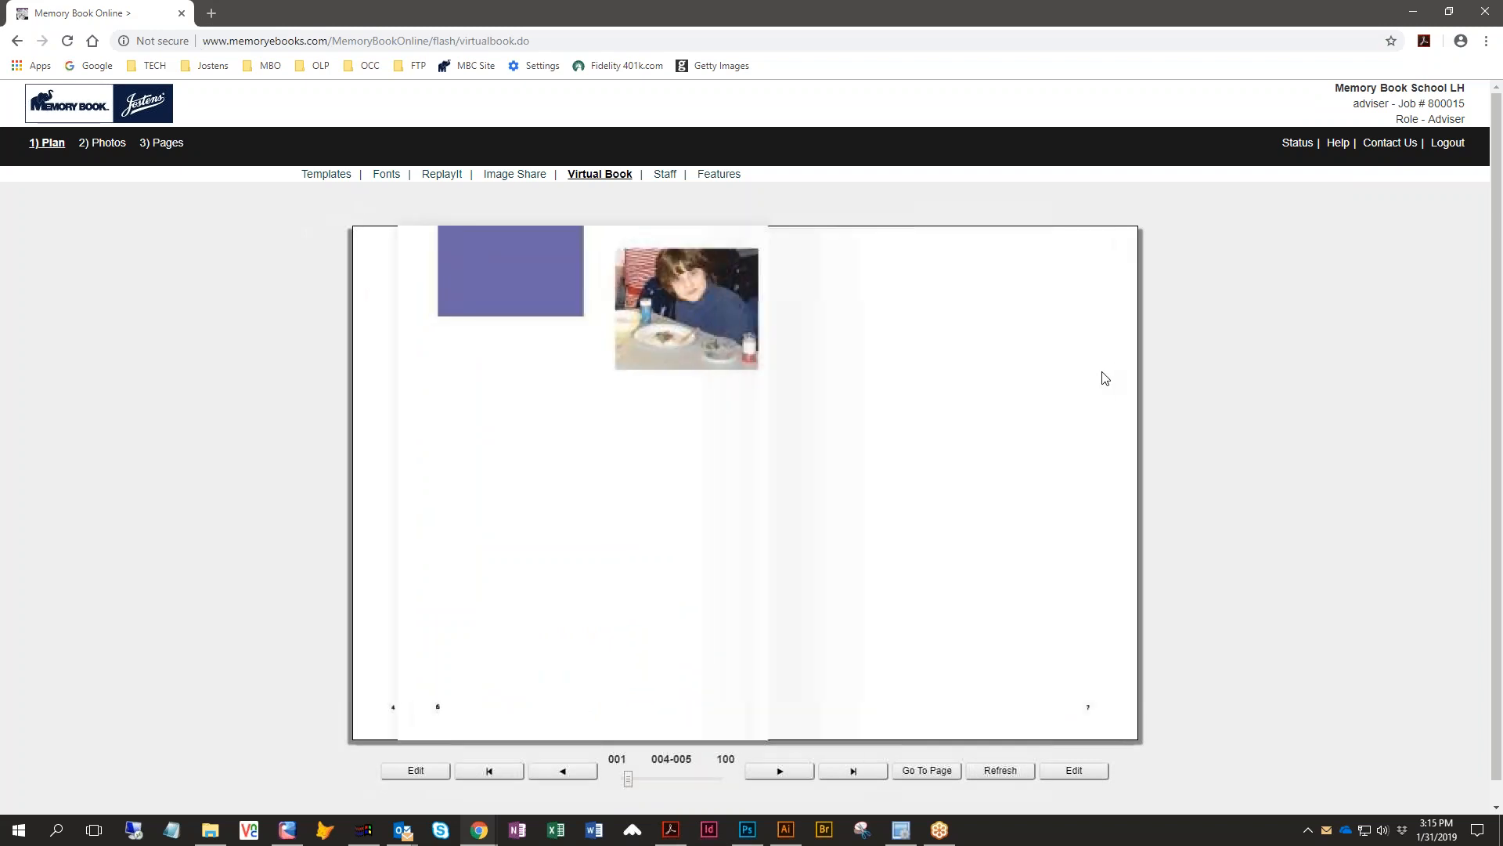
click(1104, 378)
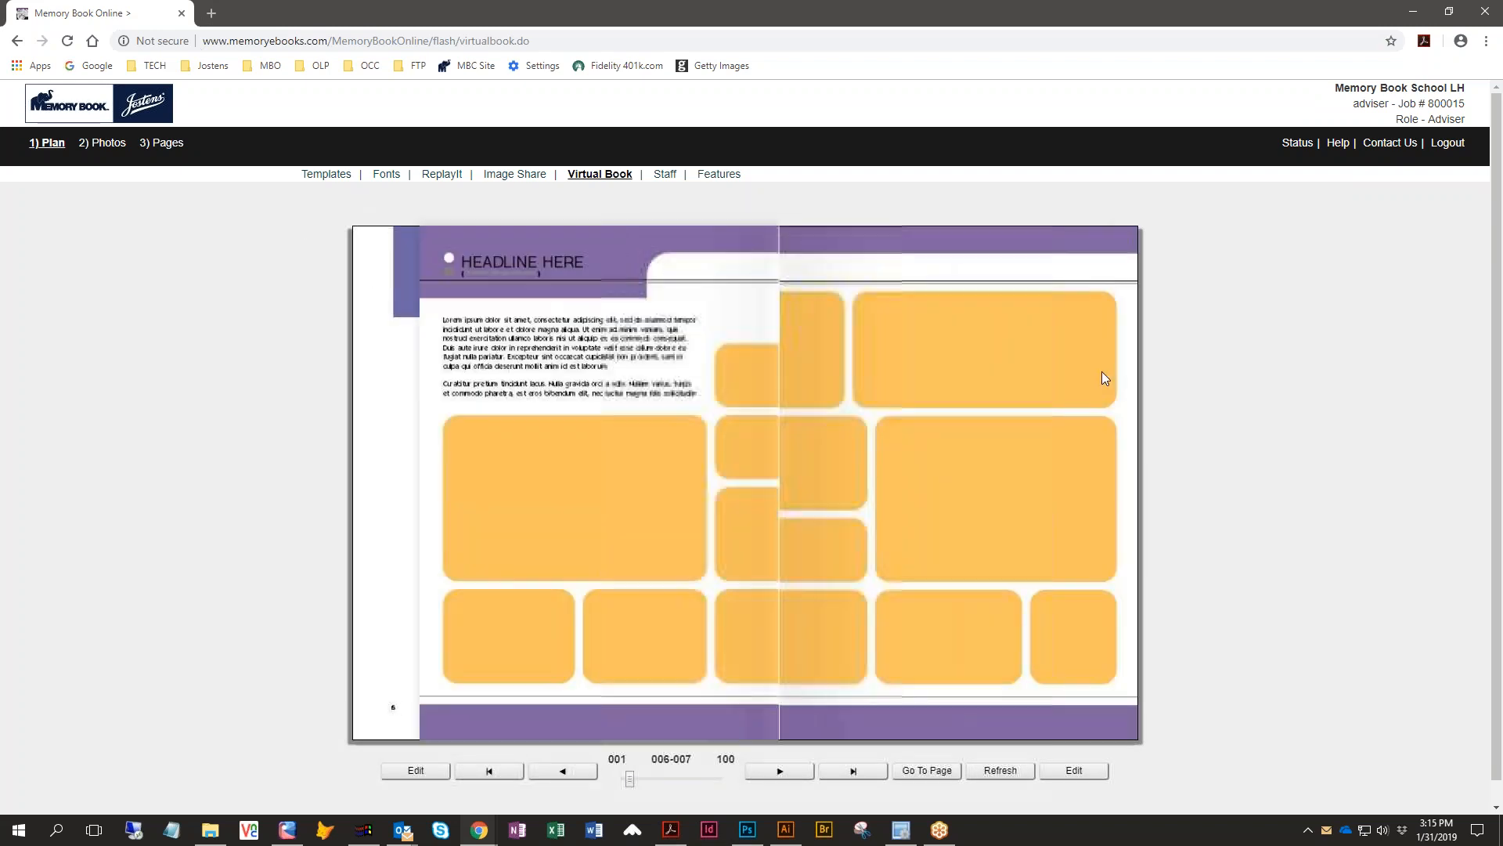
click(1105, 378)
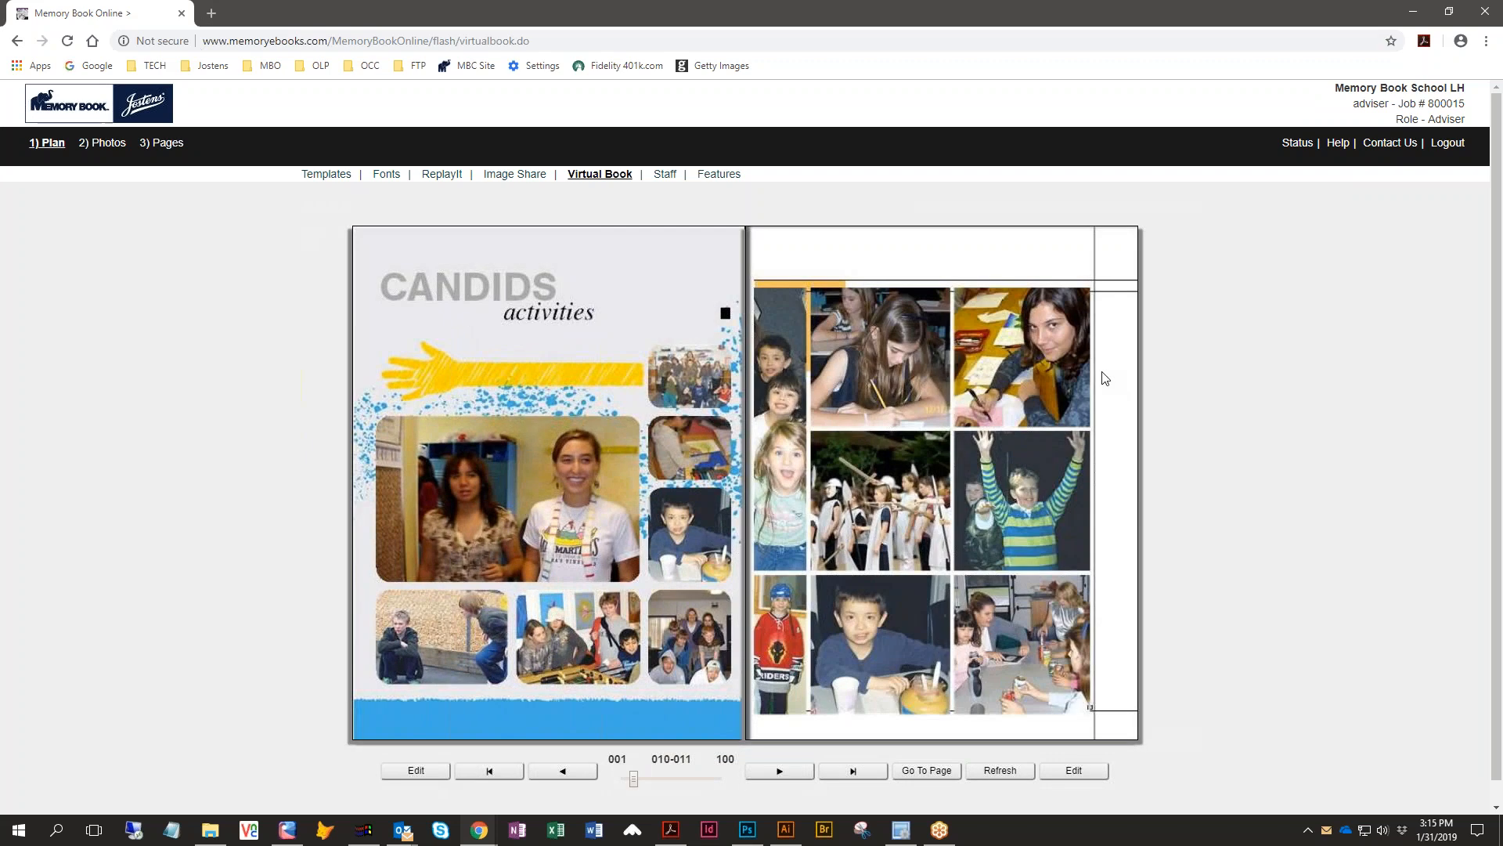
click(1105, 378)
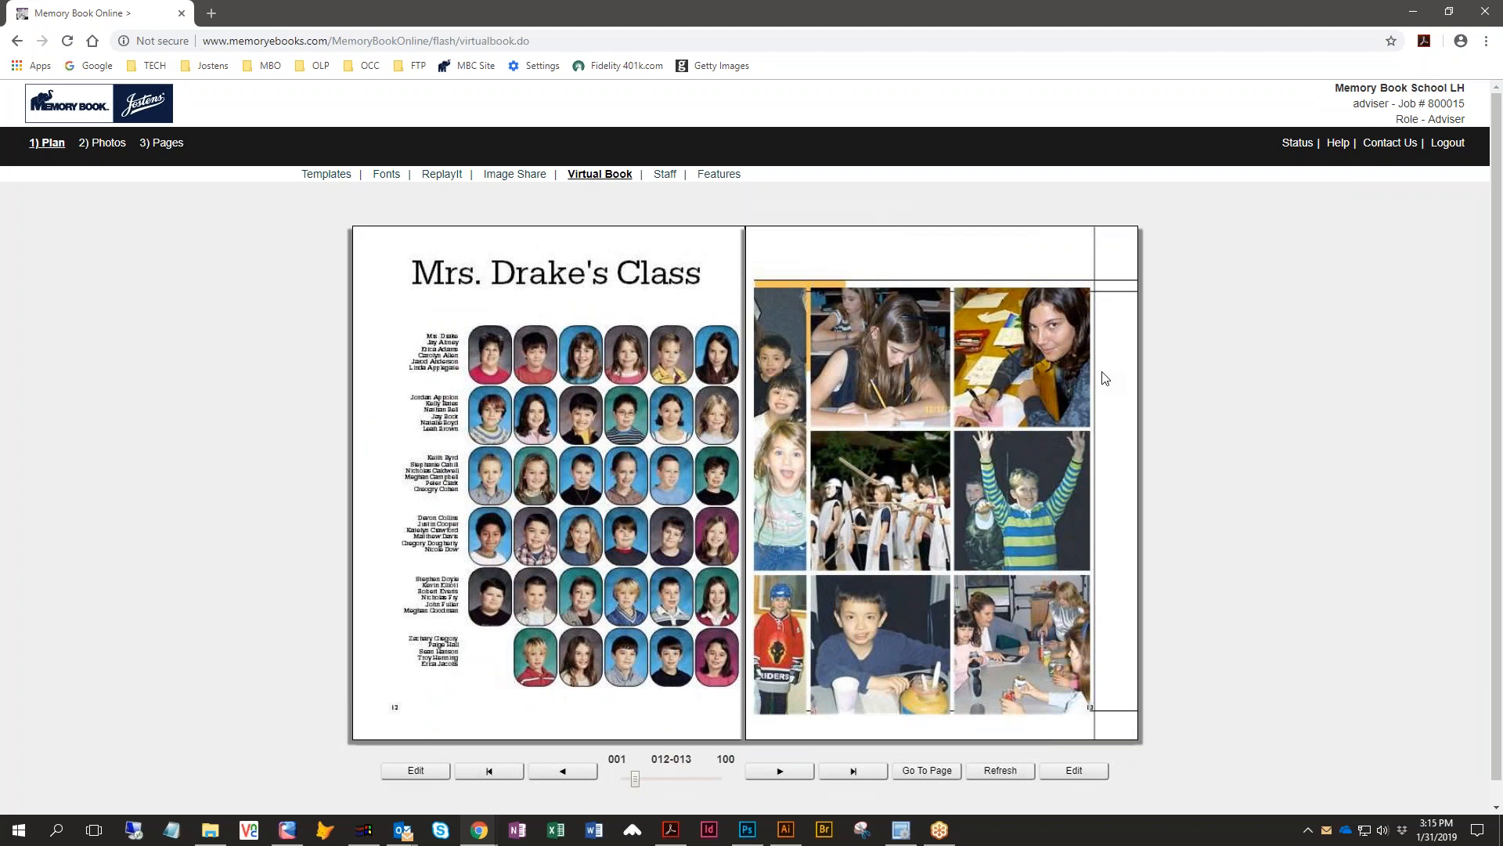
click(1105, 378)
click(1105, 378)
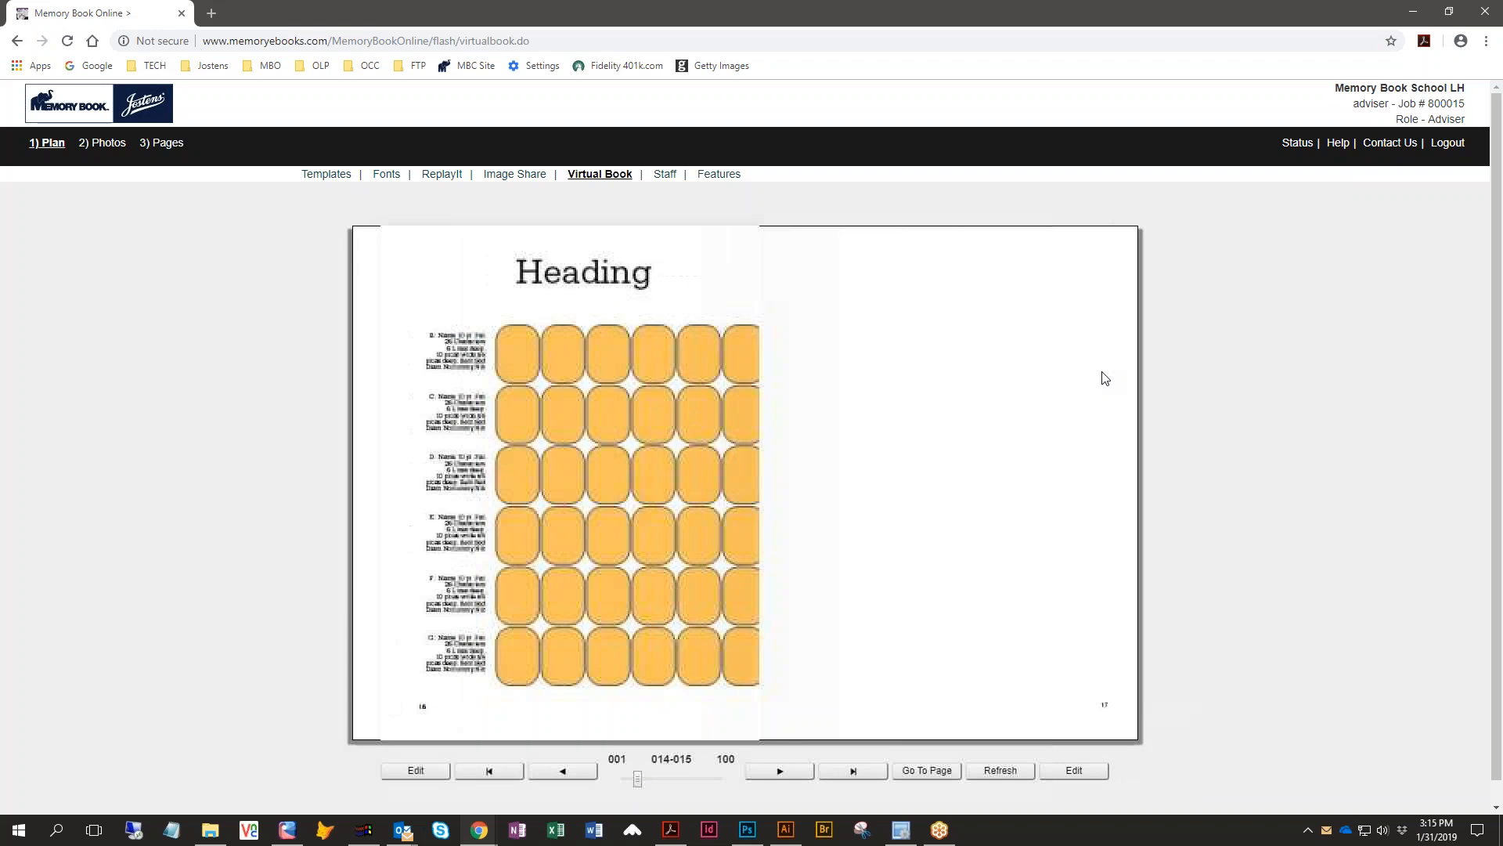
click(1105, 378)
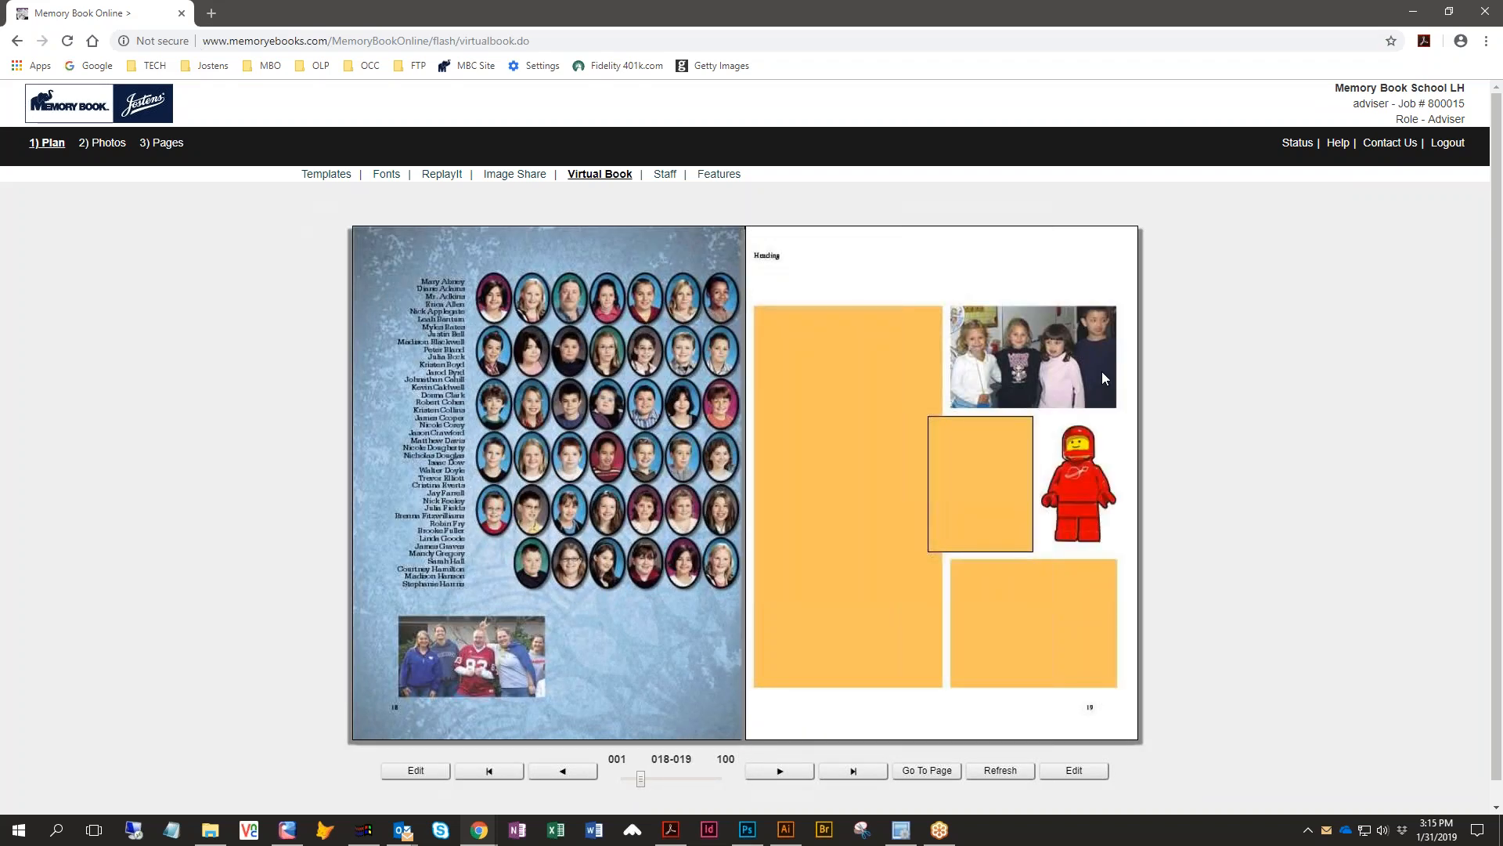
click(1103, 376)
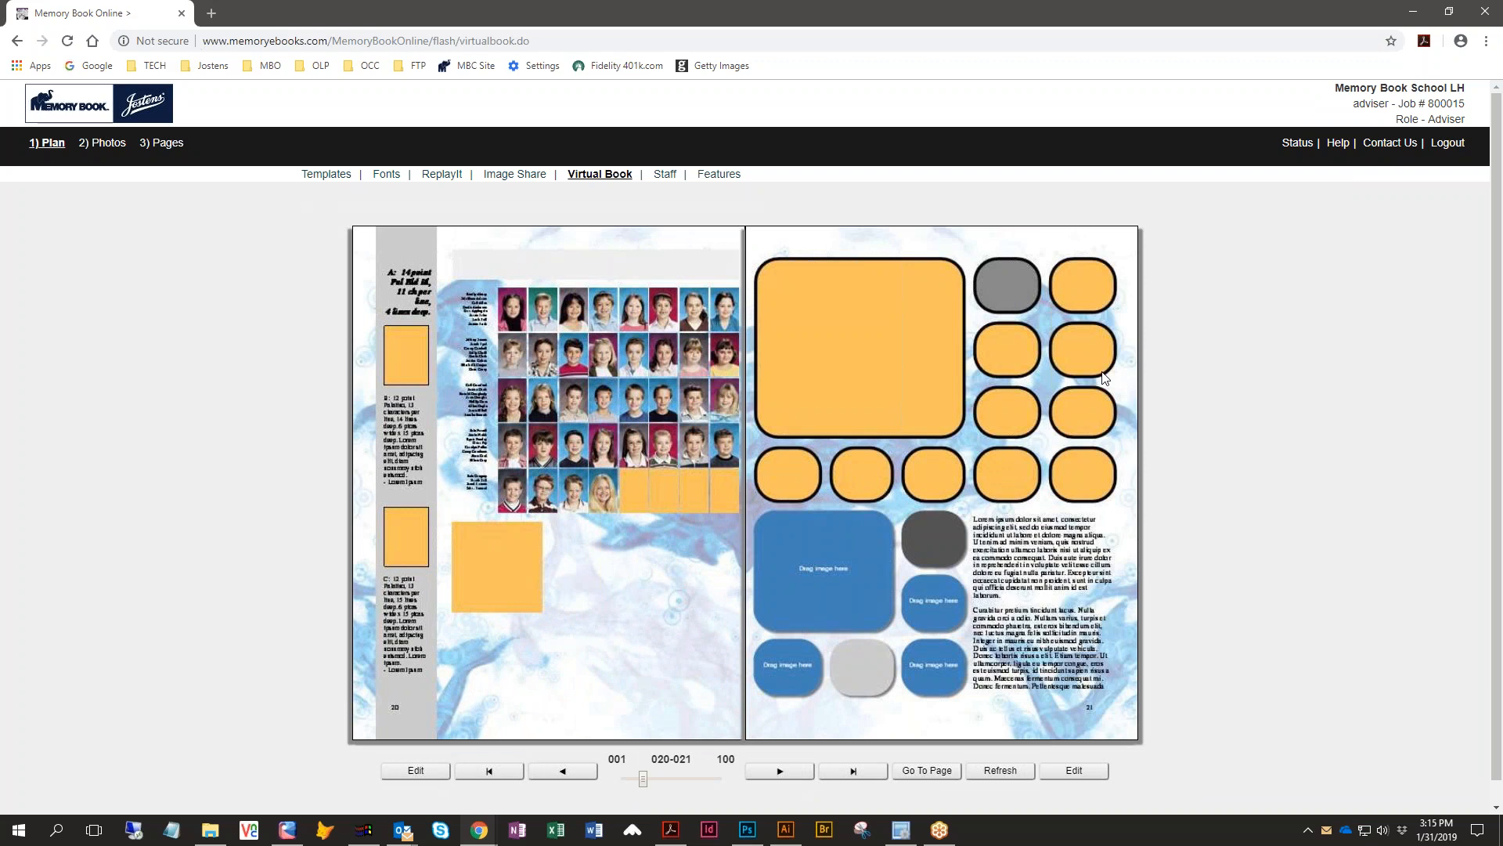
click(1104, 377)
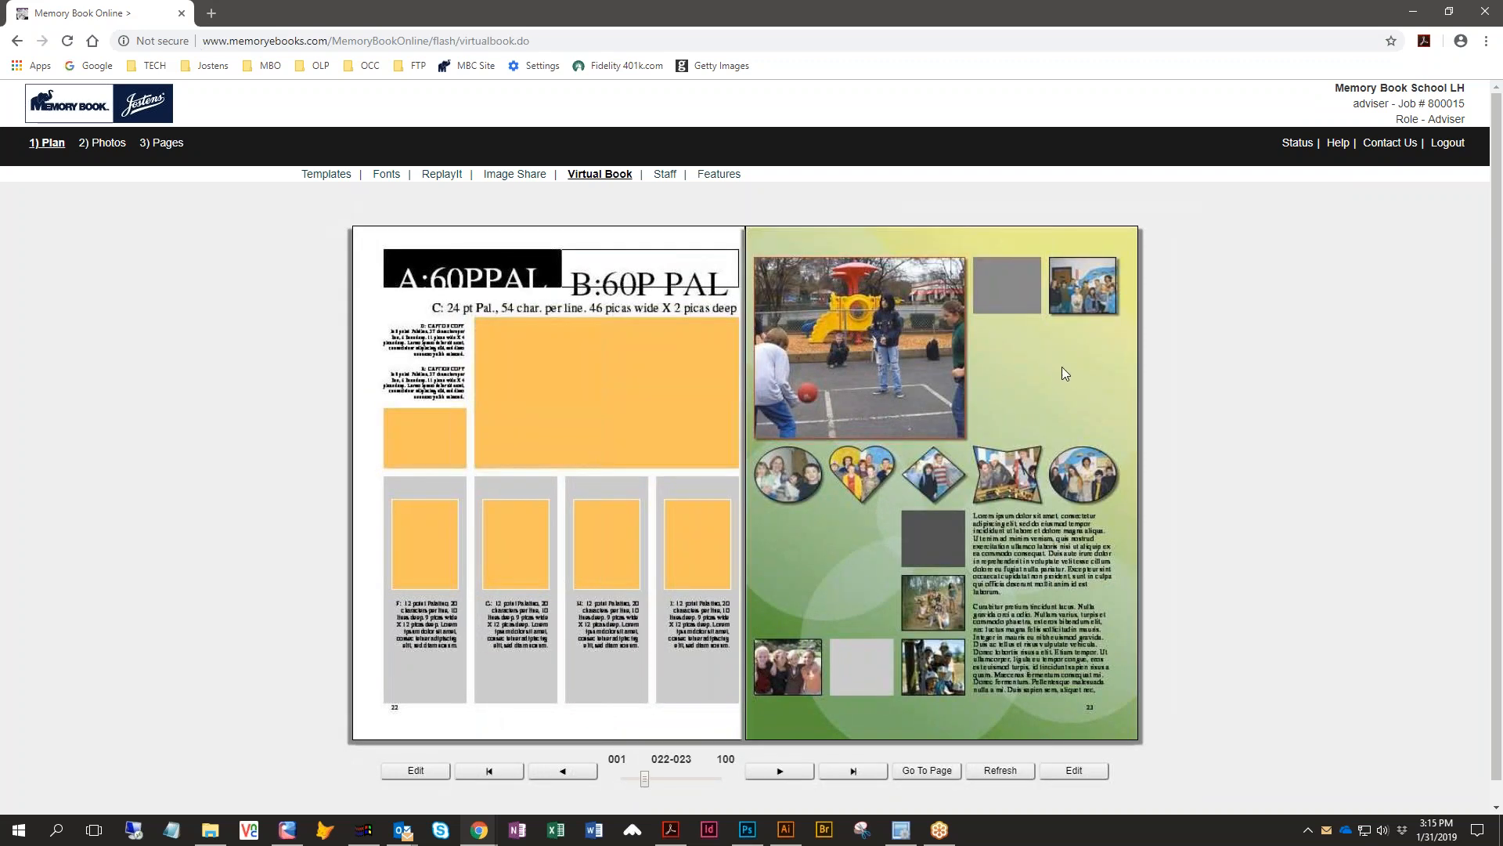
click(1075, 375)
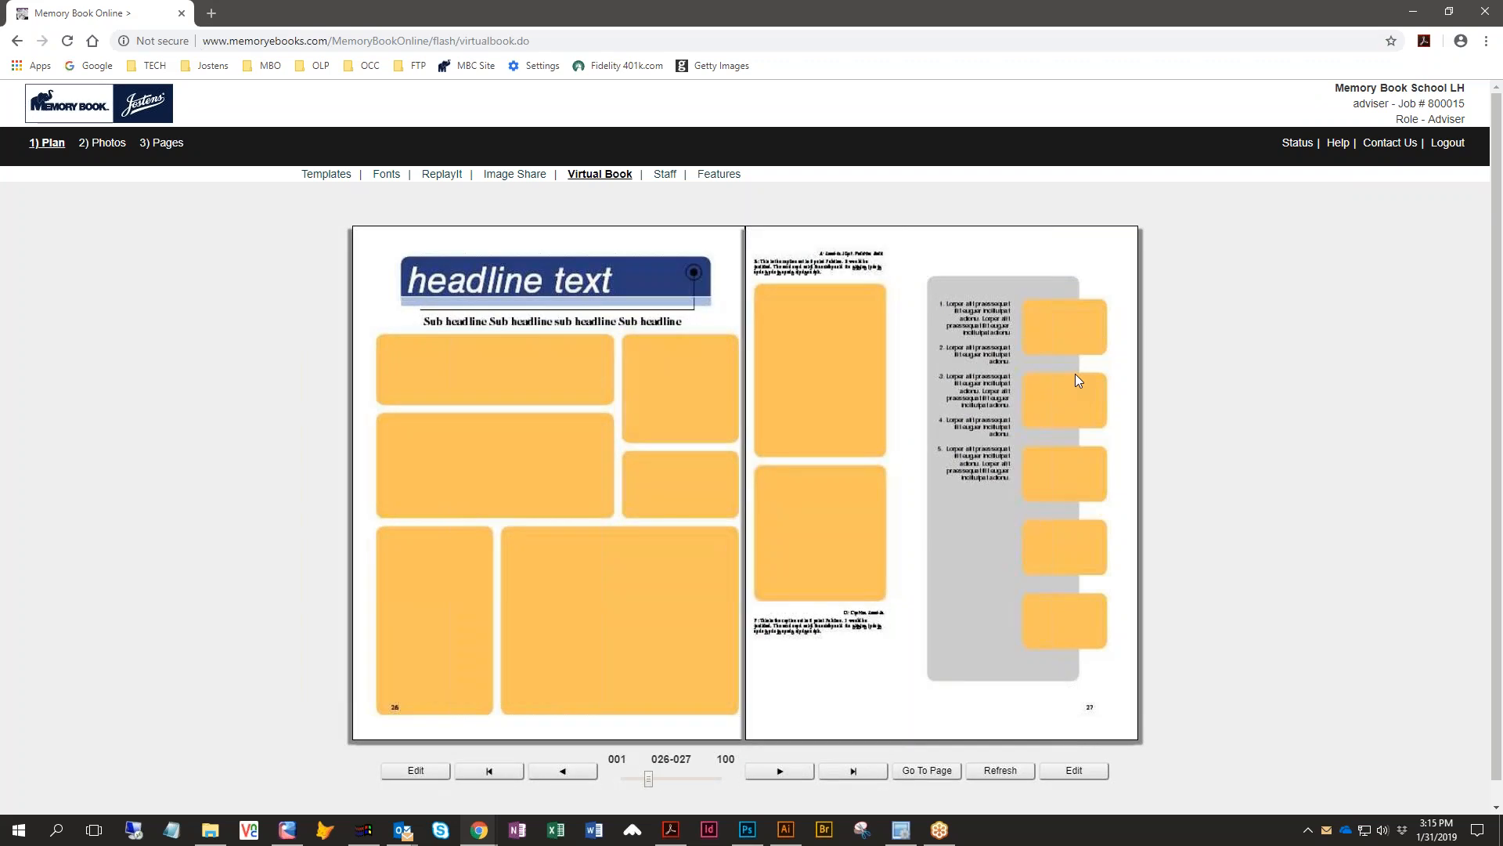
click(1075, 375)
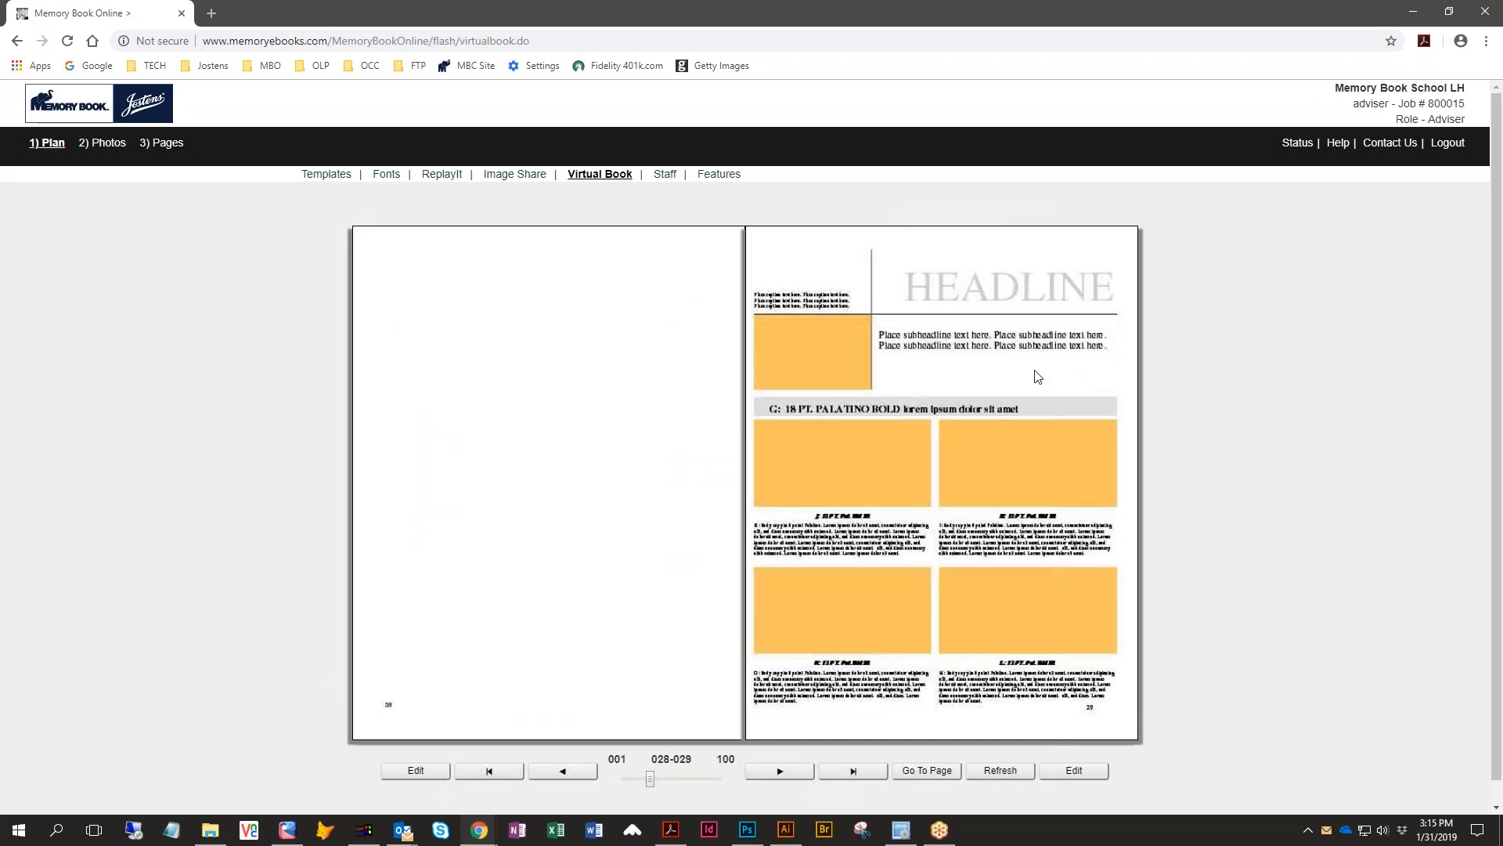
click(1106, 424)
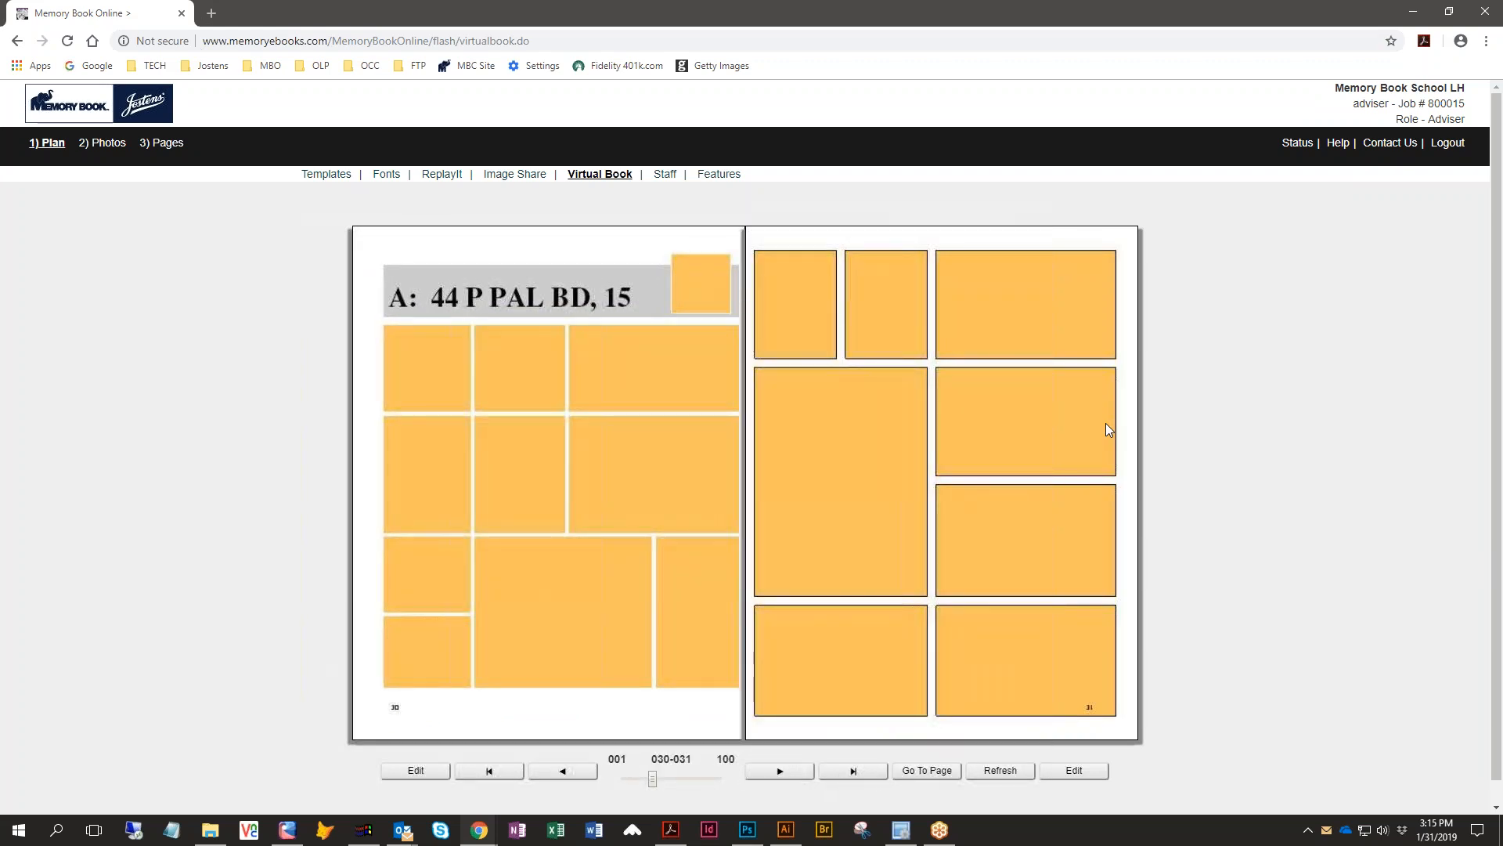
click(1107, 423)
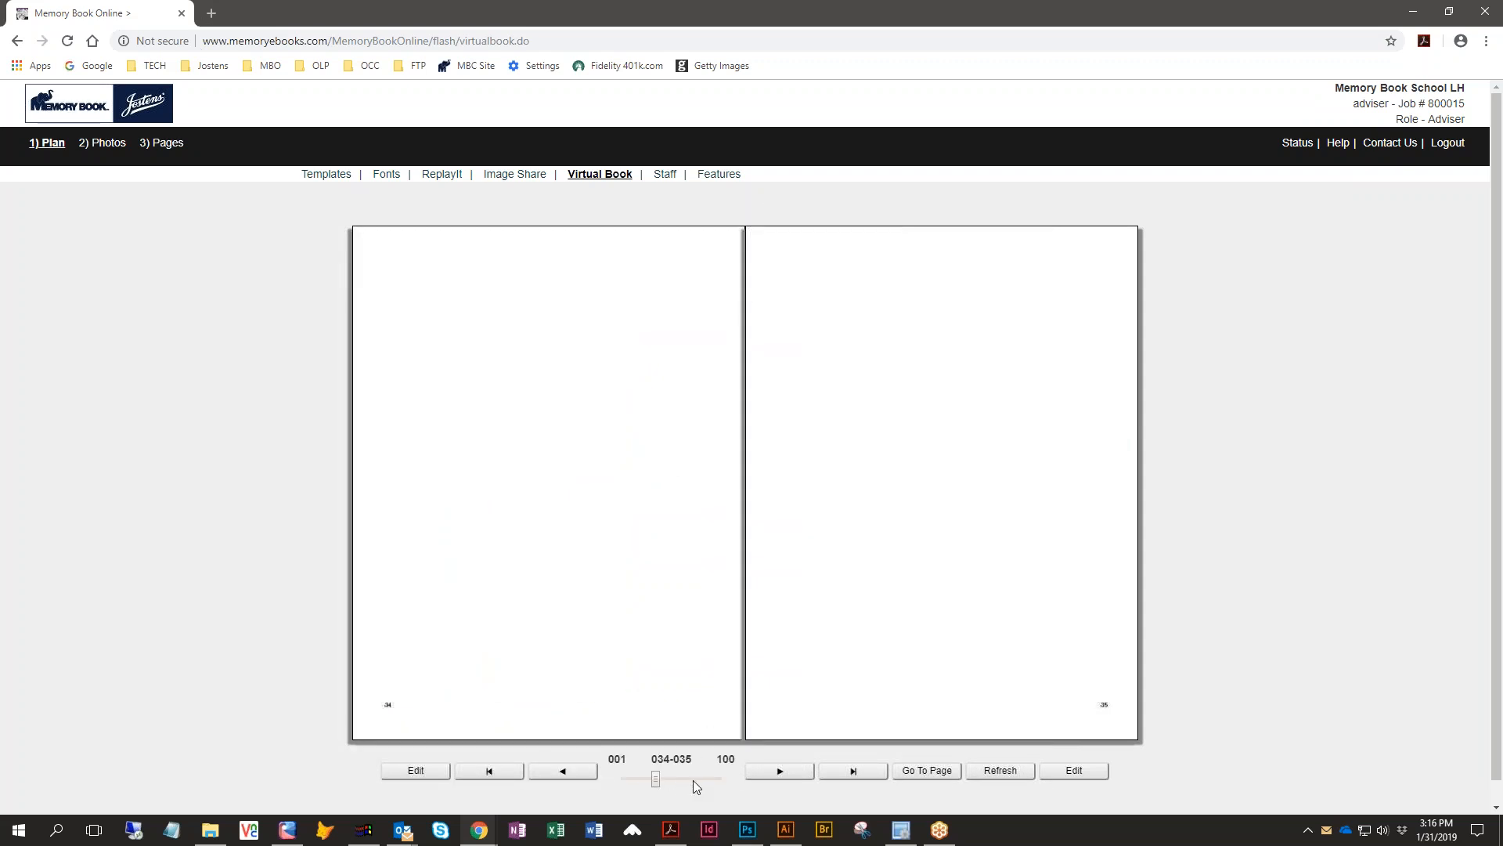
- Jump to the book's last page and step back a few spreads
click(873, 777)
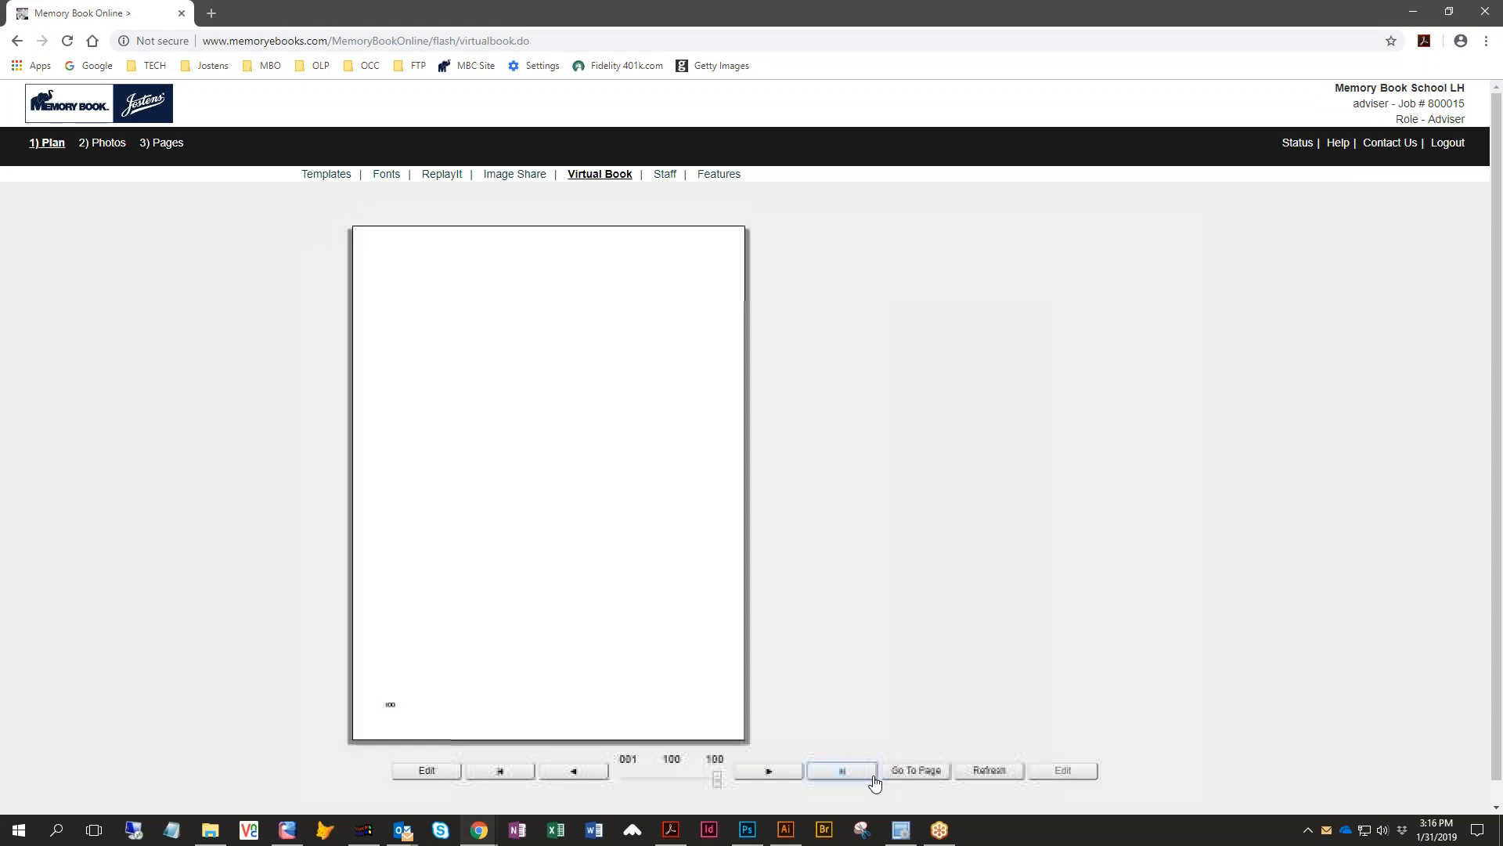
click(586, 777)
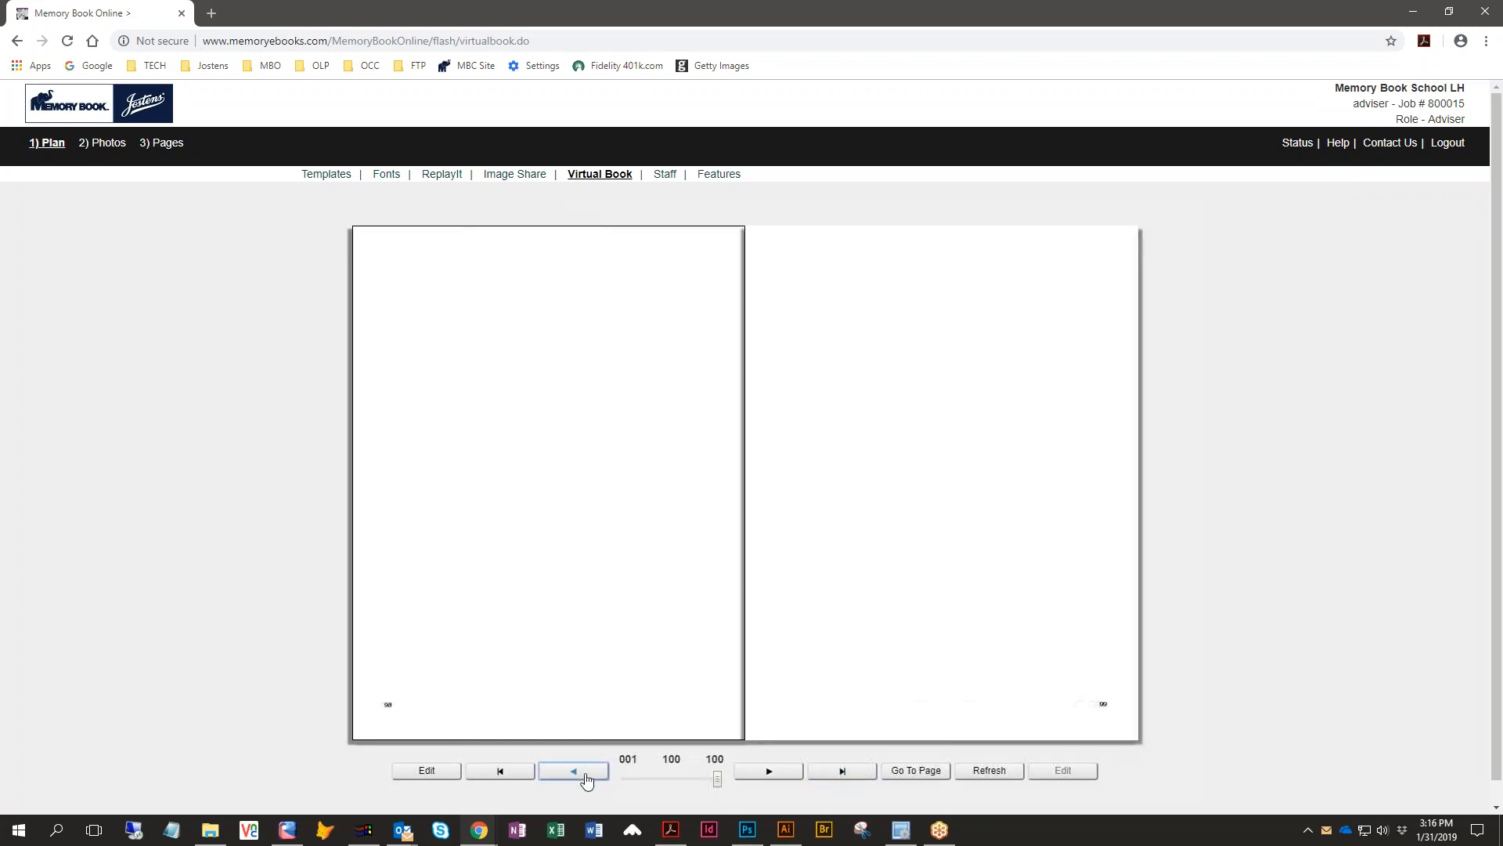
click(586, 778)
click(586, 778)
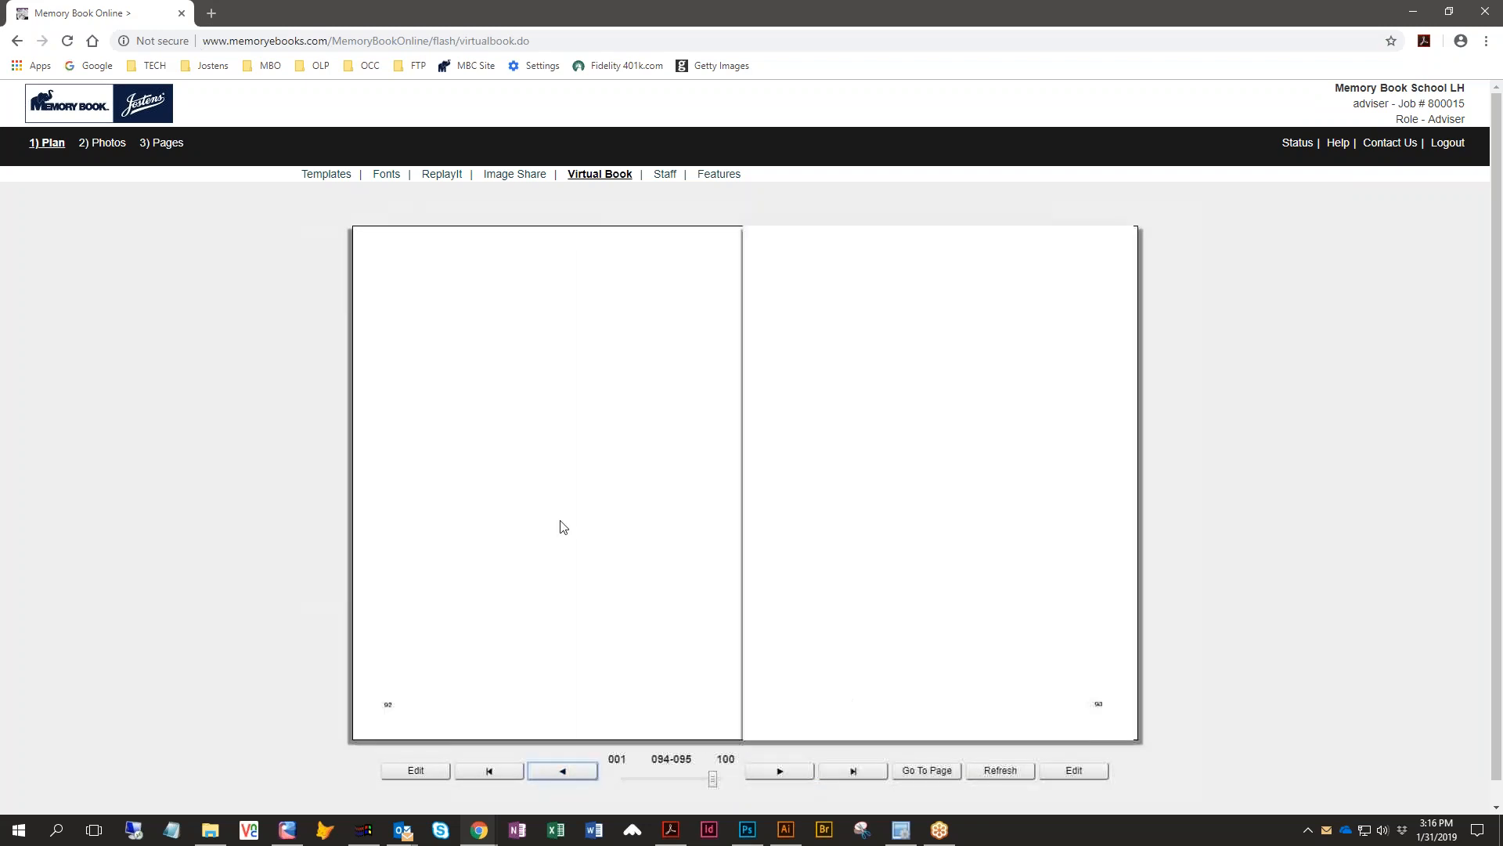
- Turn back to the start of the virtual book and page forward through the opening spreads
drag(386, 248, 844, 339)
drag(383, 275, 906, 396)
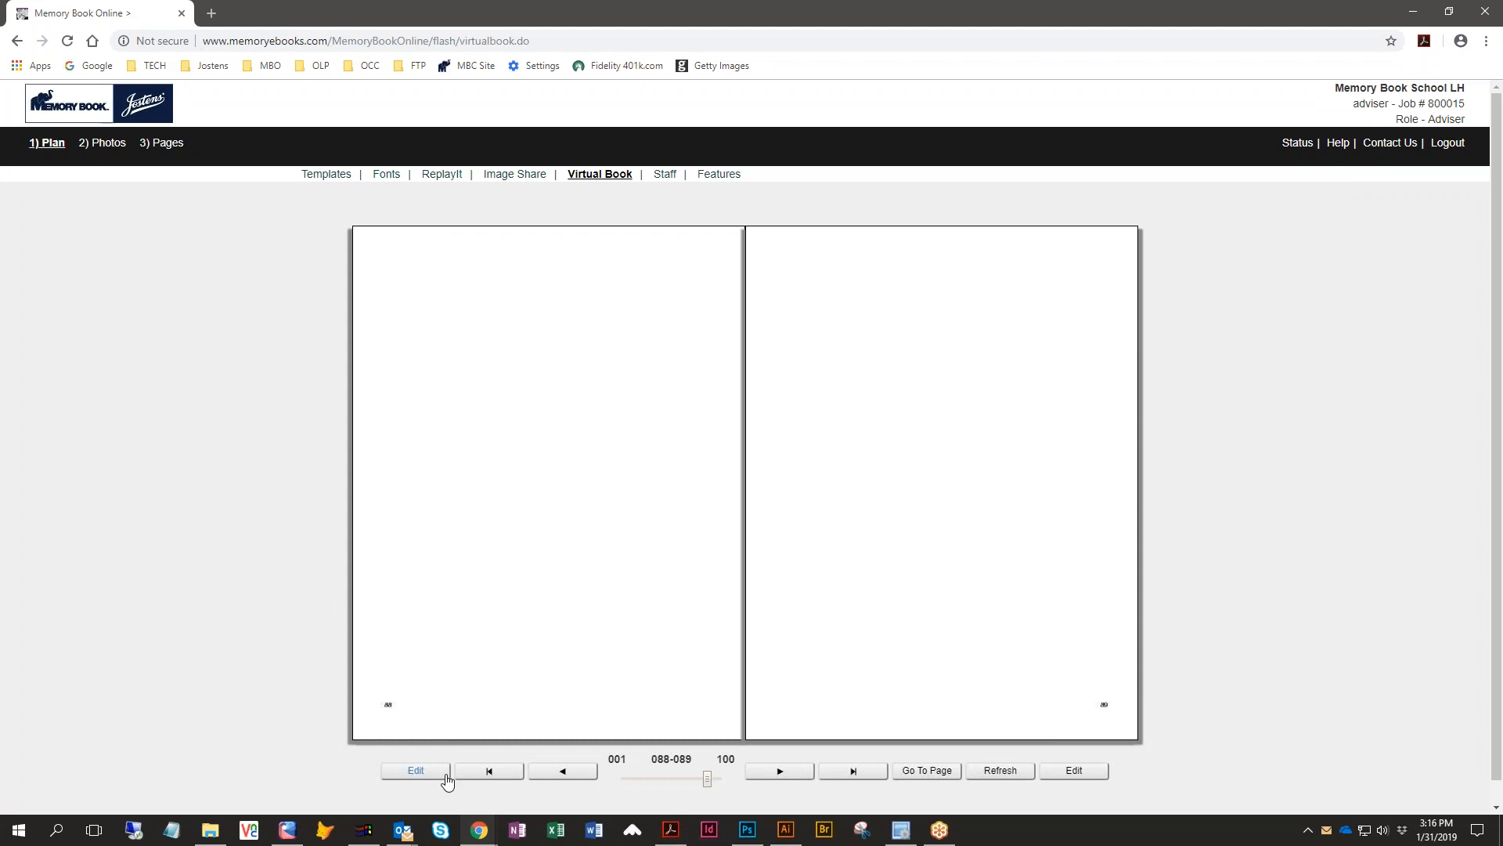
click(476, 778)
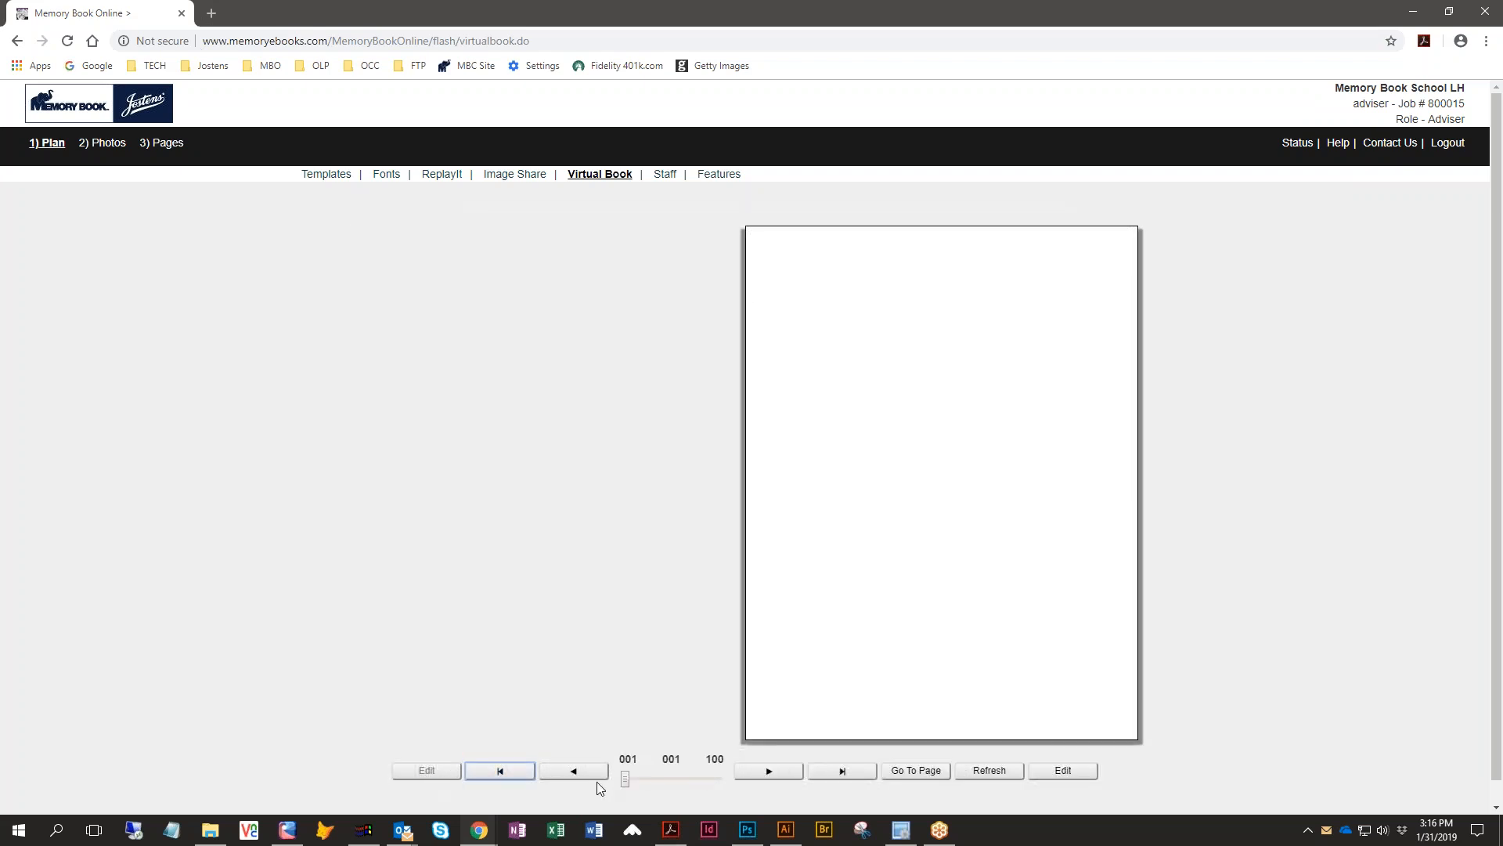
click(775, 778)
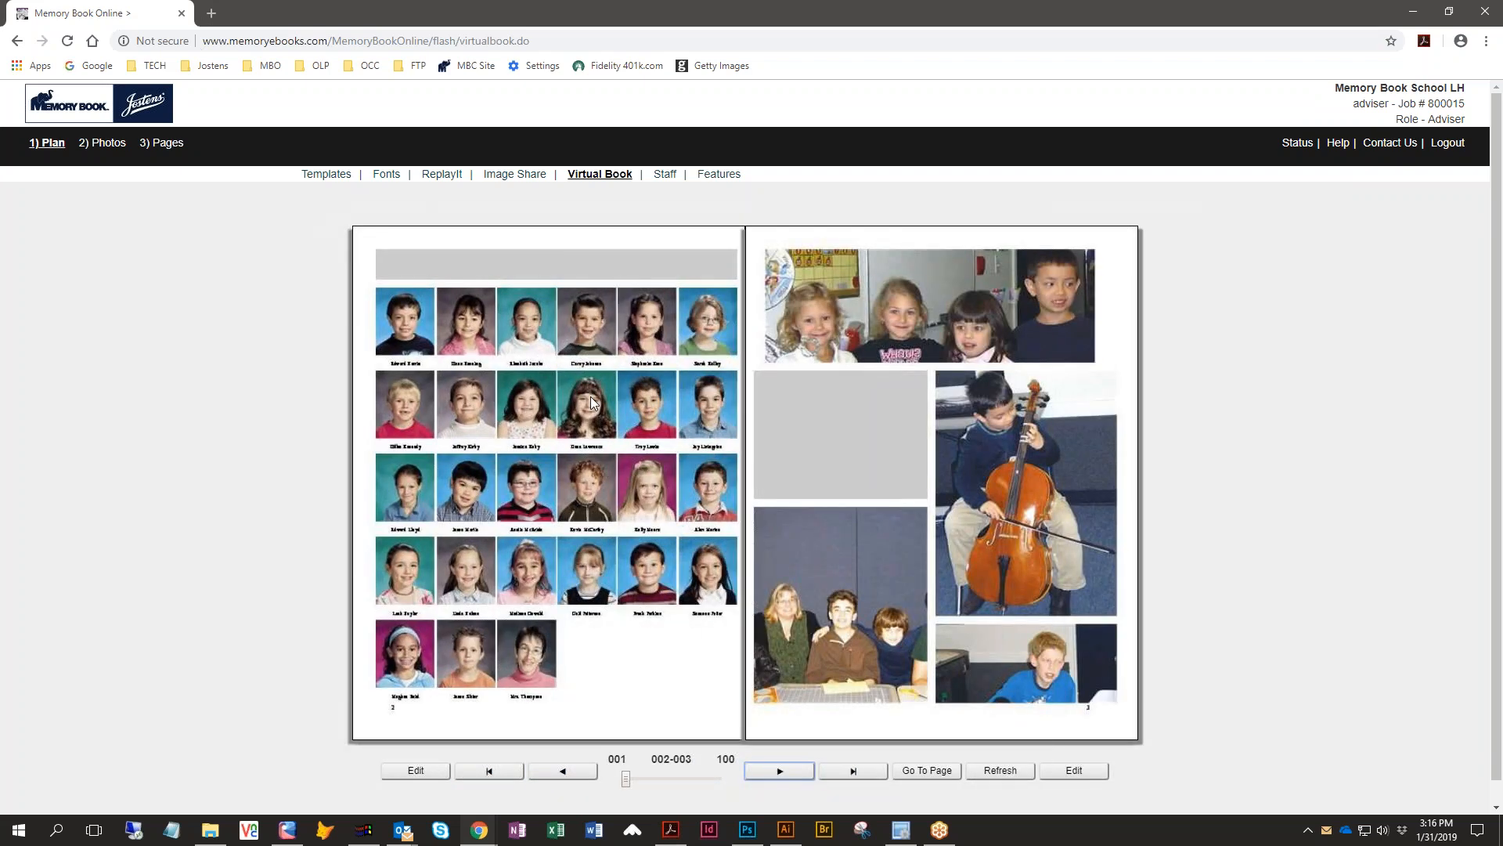
click(882, 434)
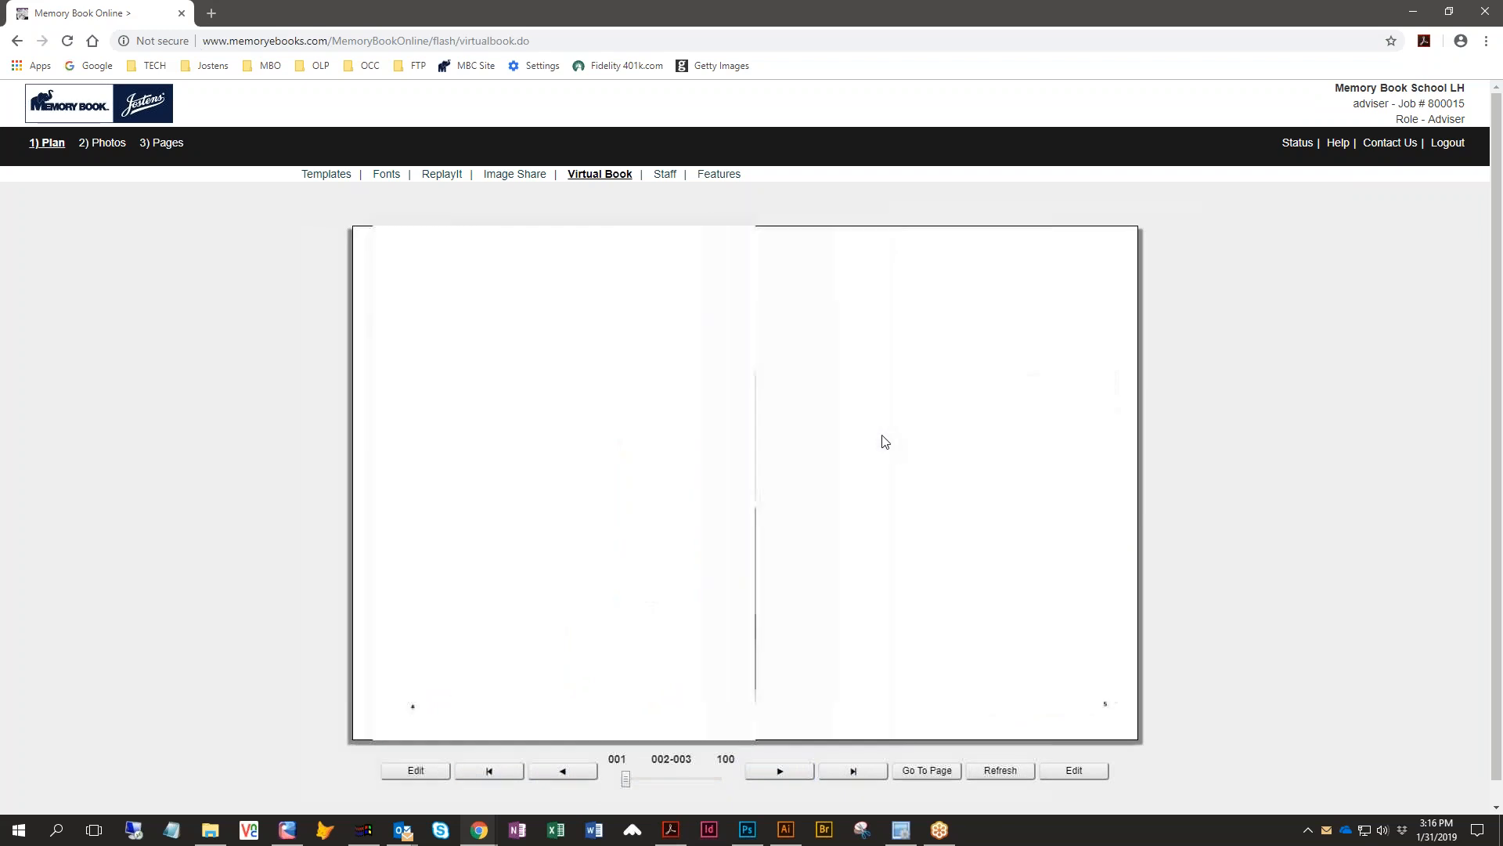
click(579, 773)
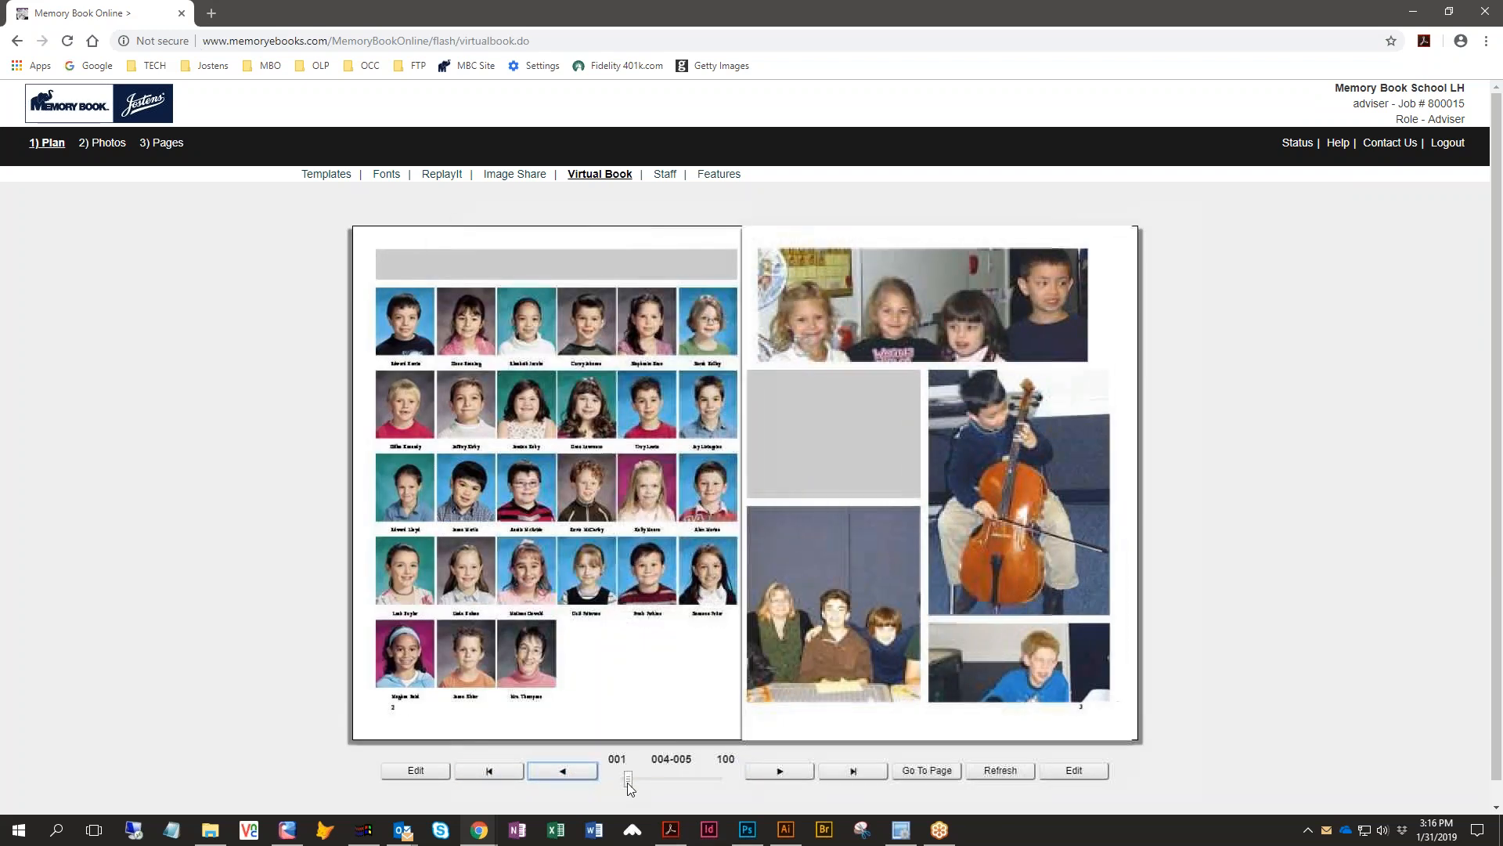
- Open spread 2–3 for editing from the virtual book, and return to the plan page ladder
click(400, 773)
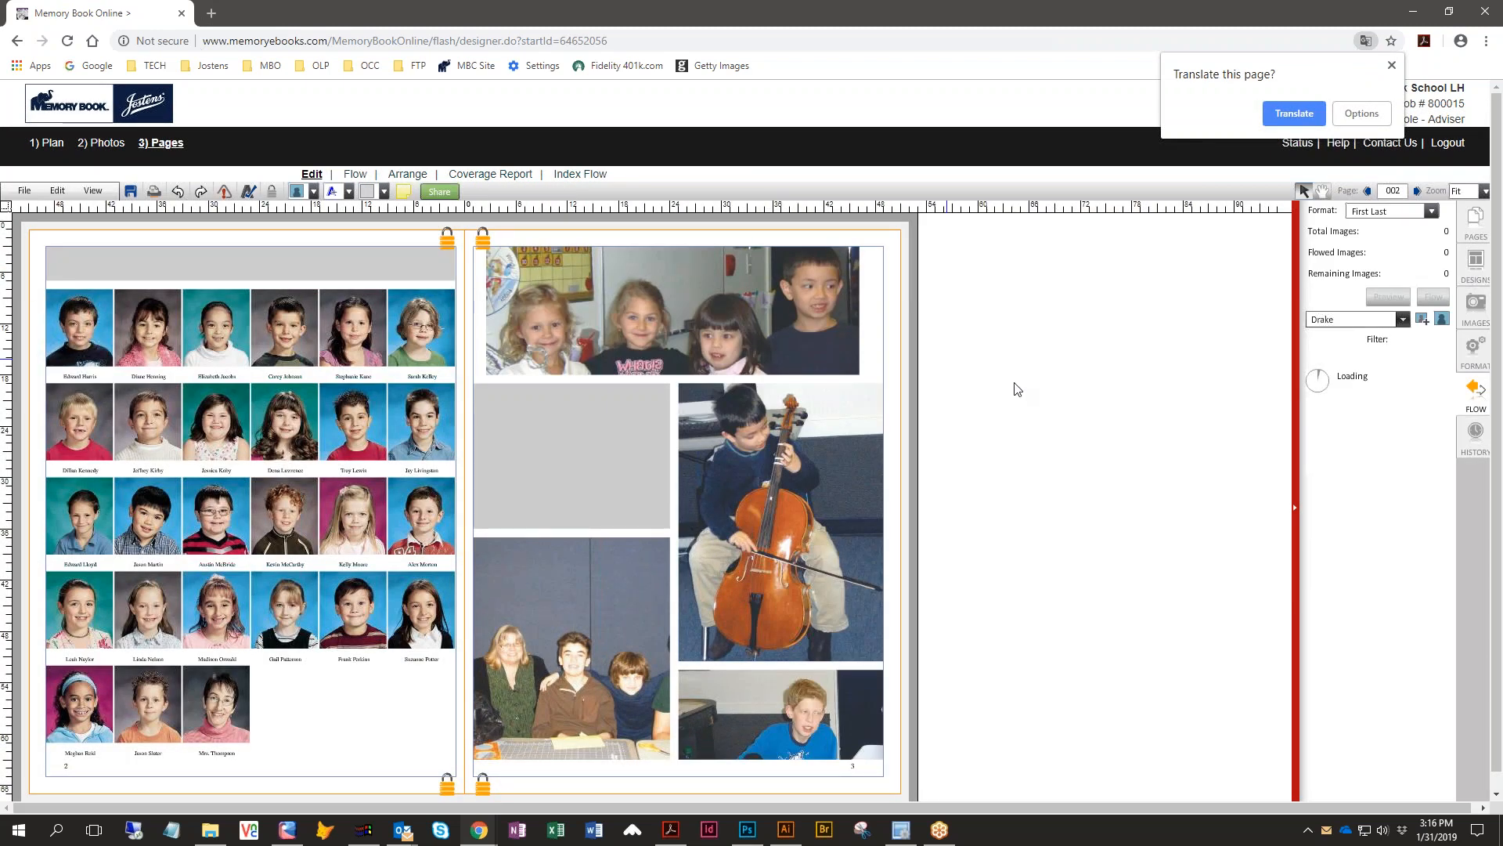
click(43, 148)
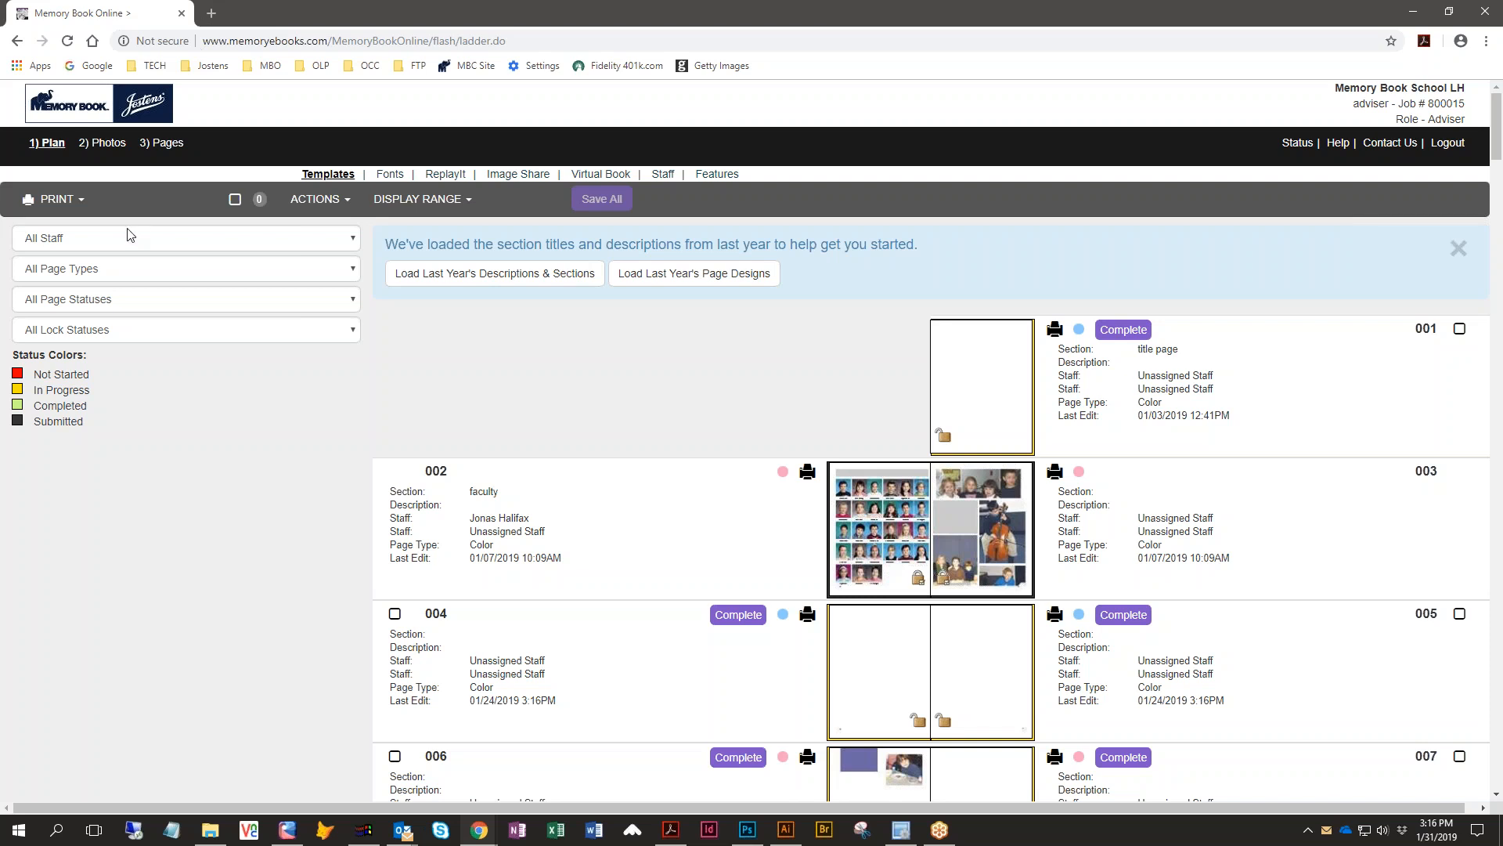
- Print all pages of the book as a PDF, allowing pop-ups from memoryebooks.com
click(43, 206)
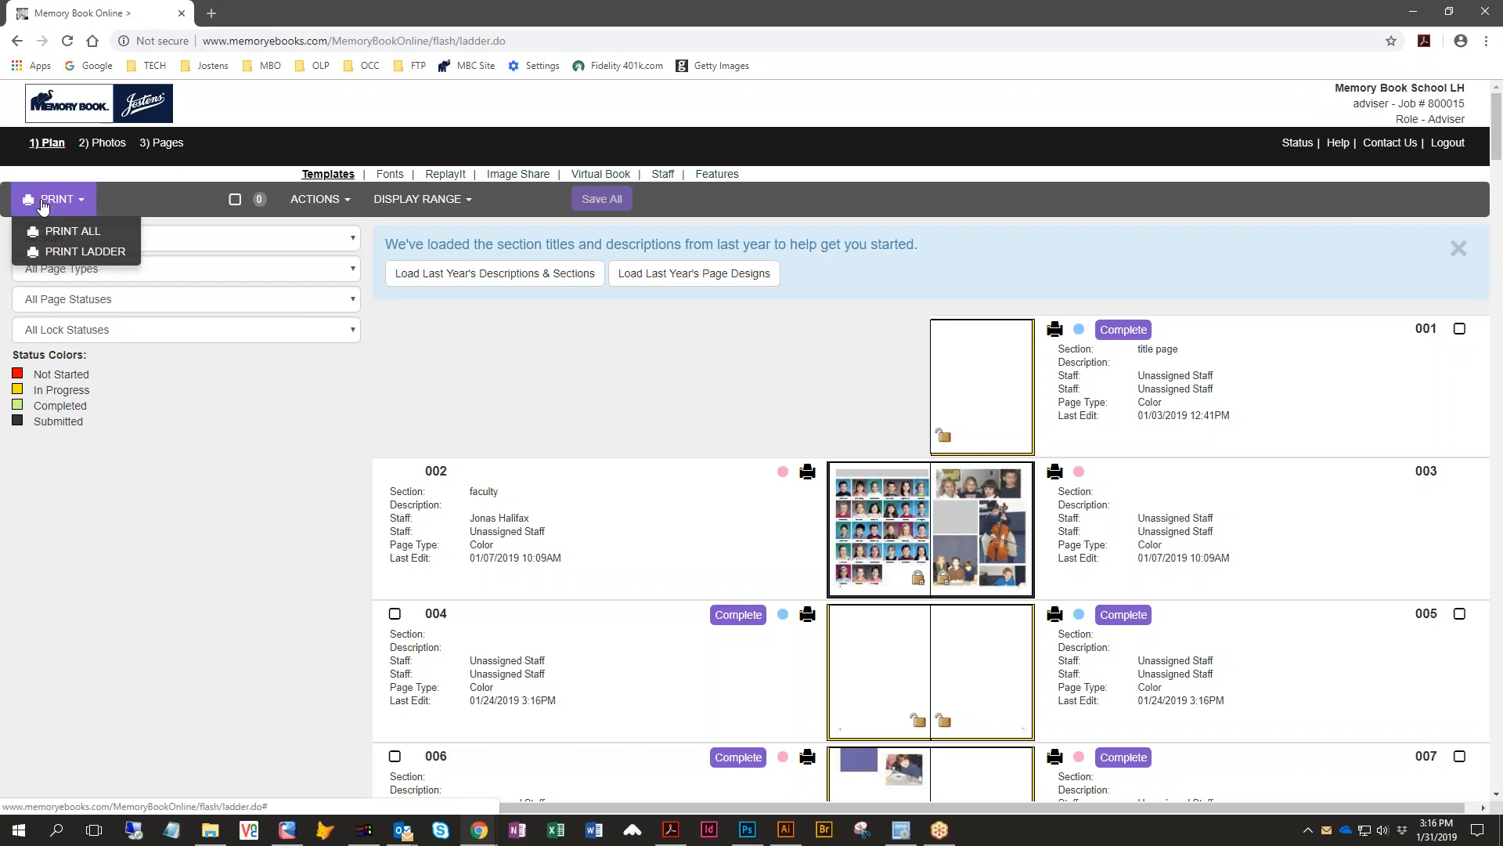
click(59, 239)
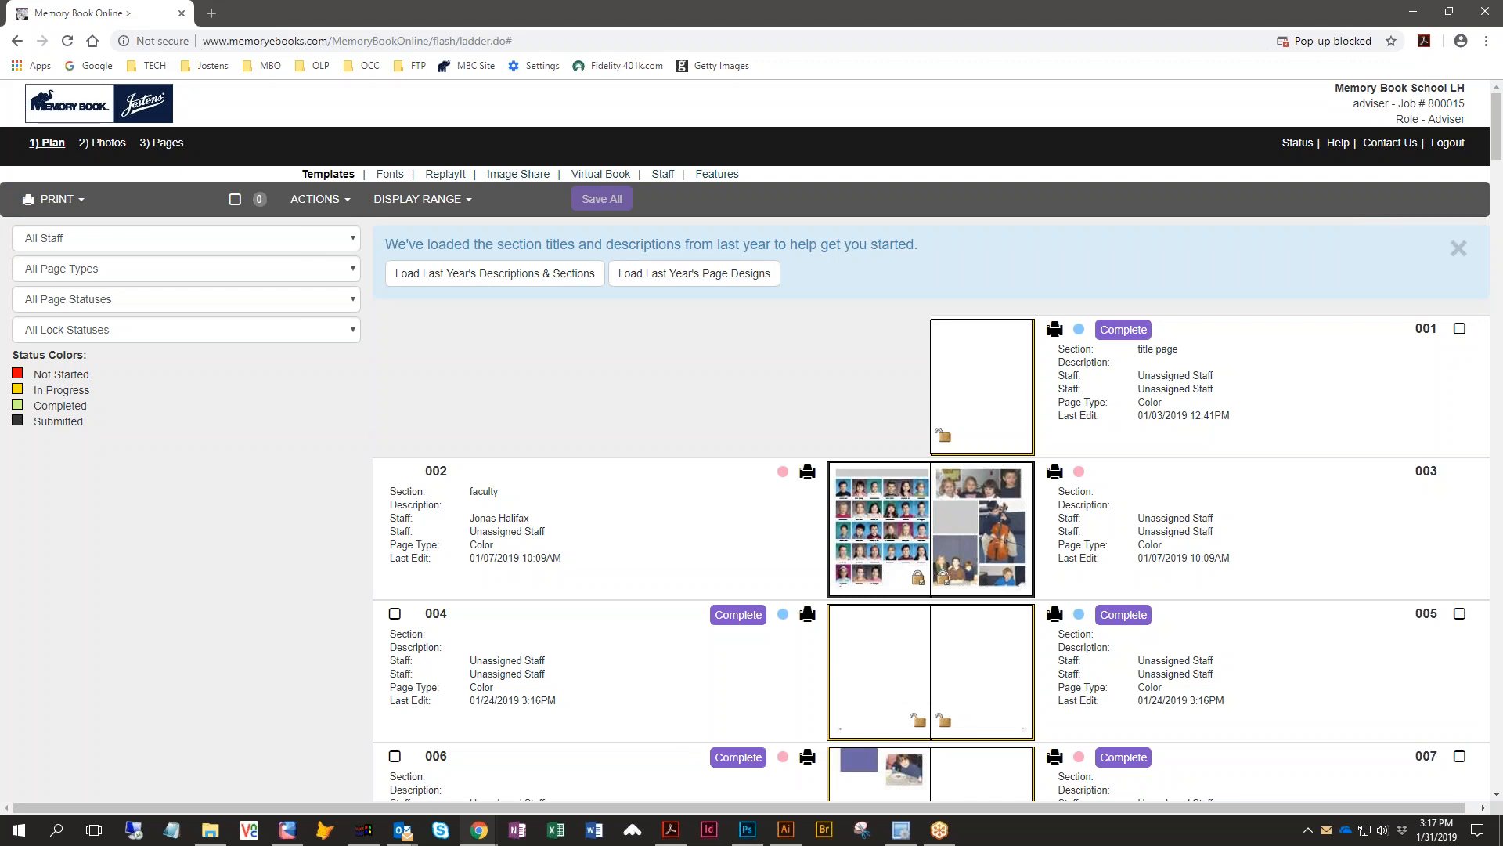
click(1367, 42)
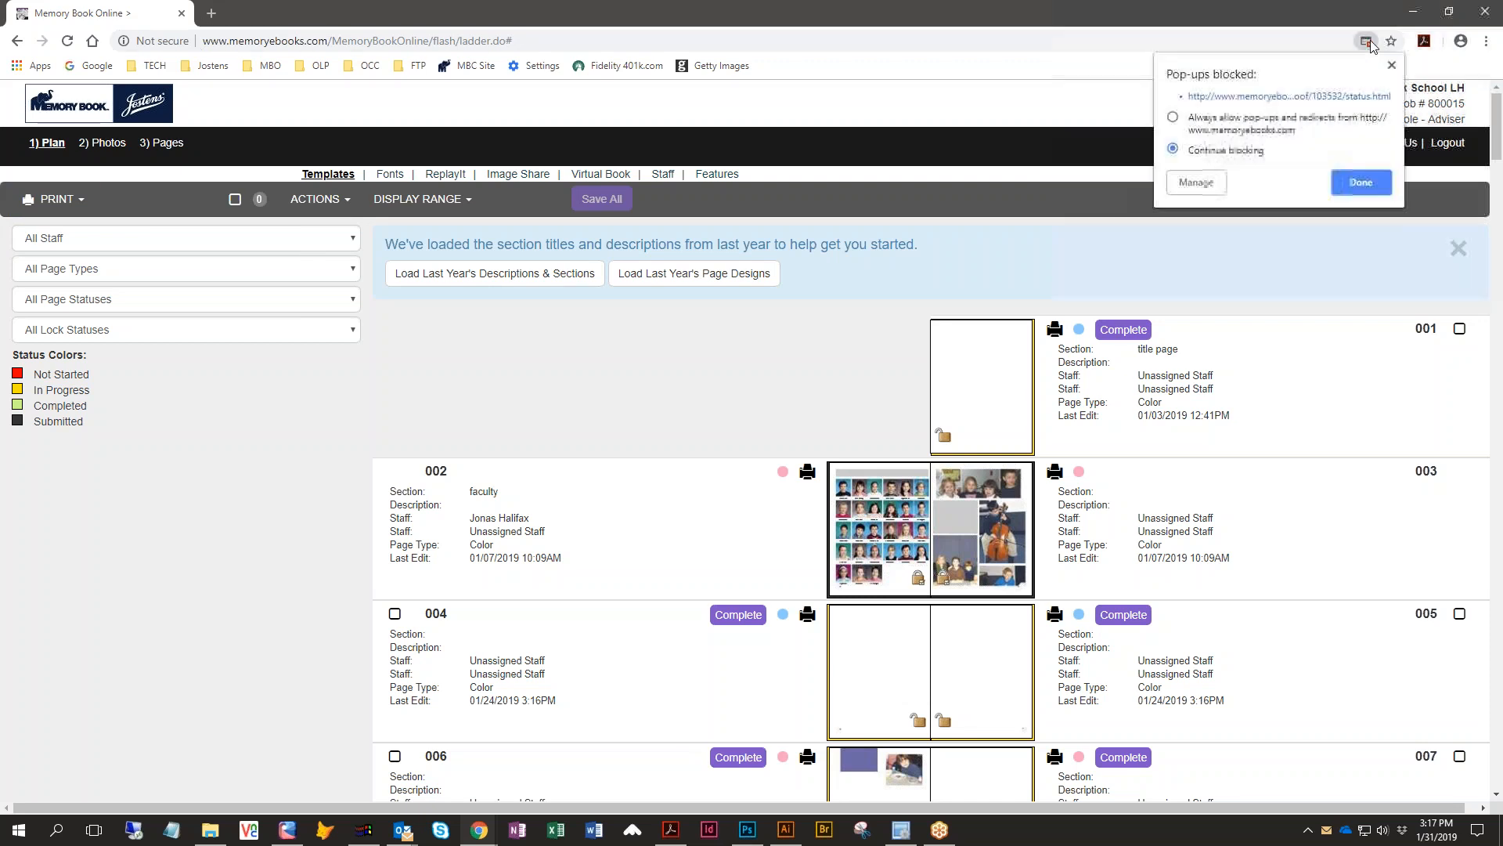
click(1172, 118)
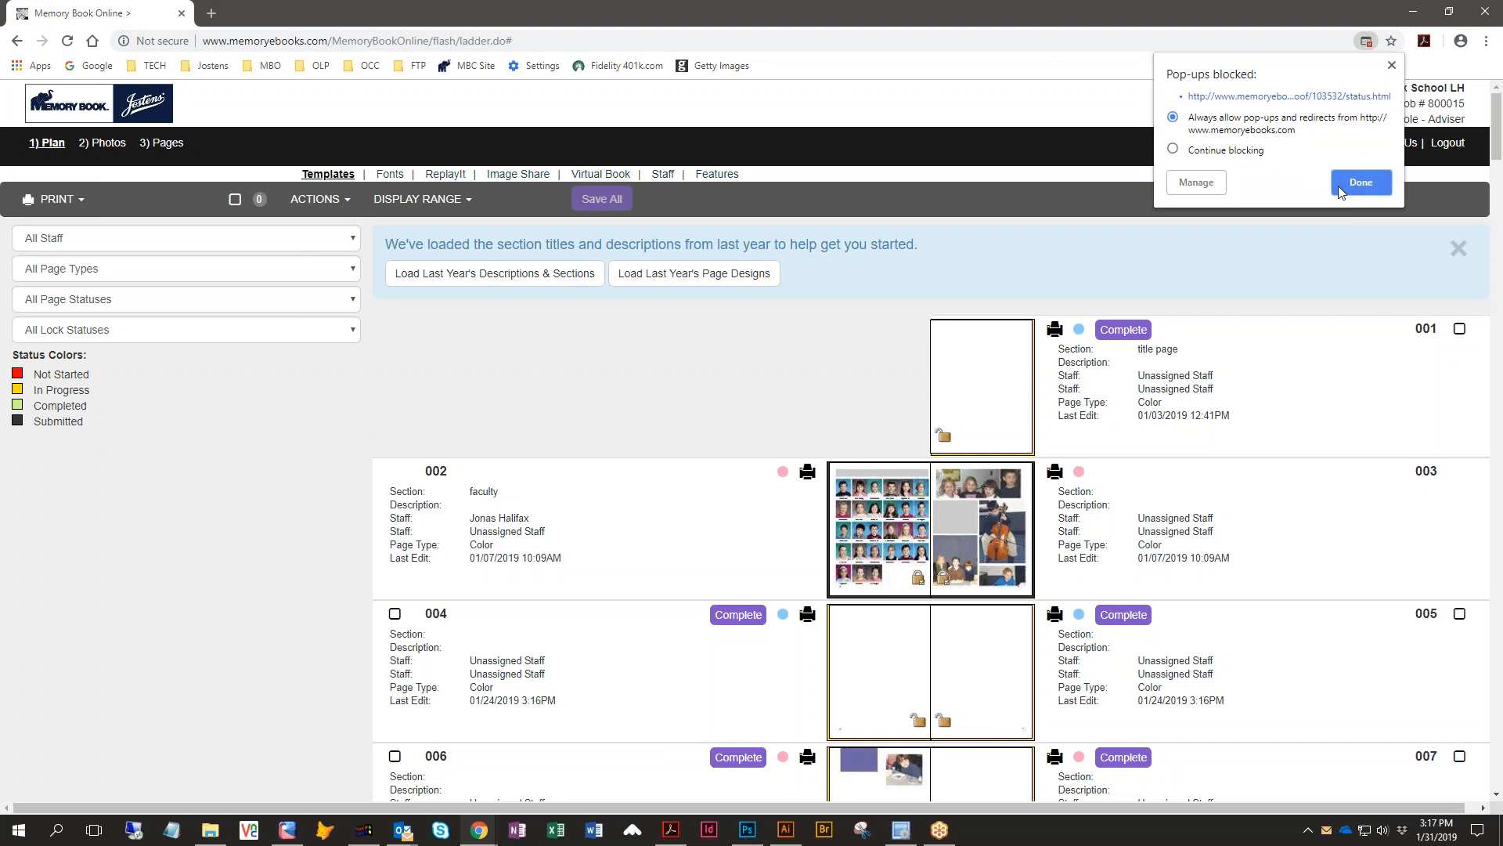
click(1360, 183)
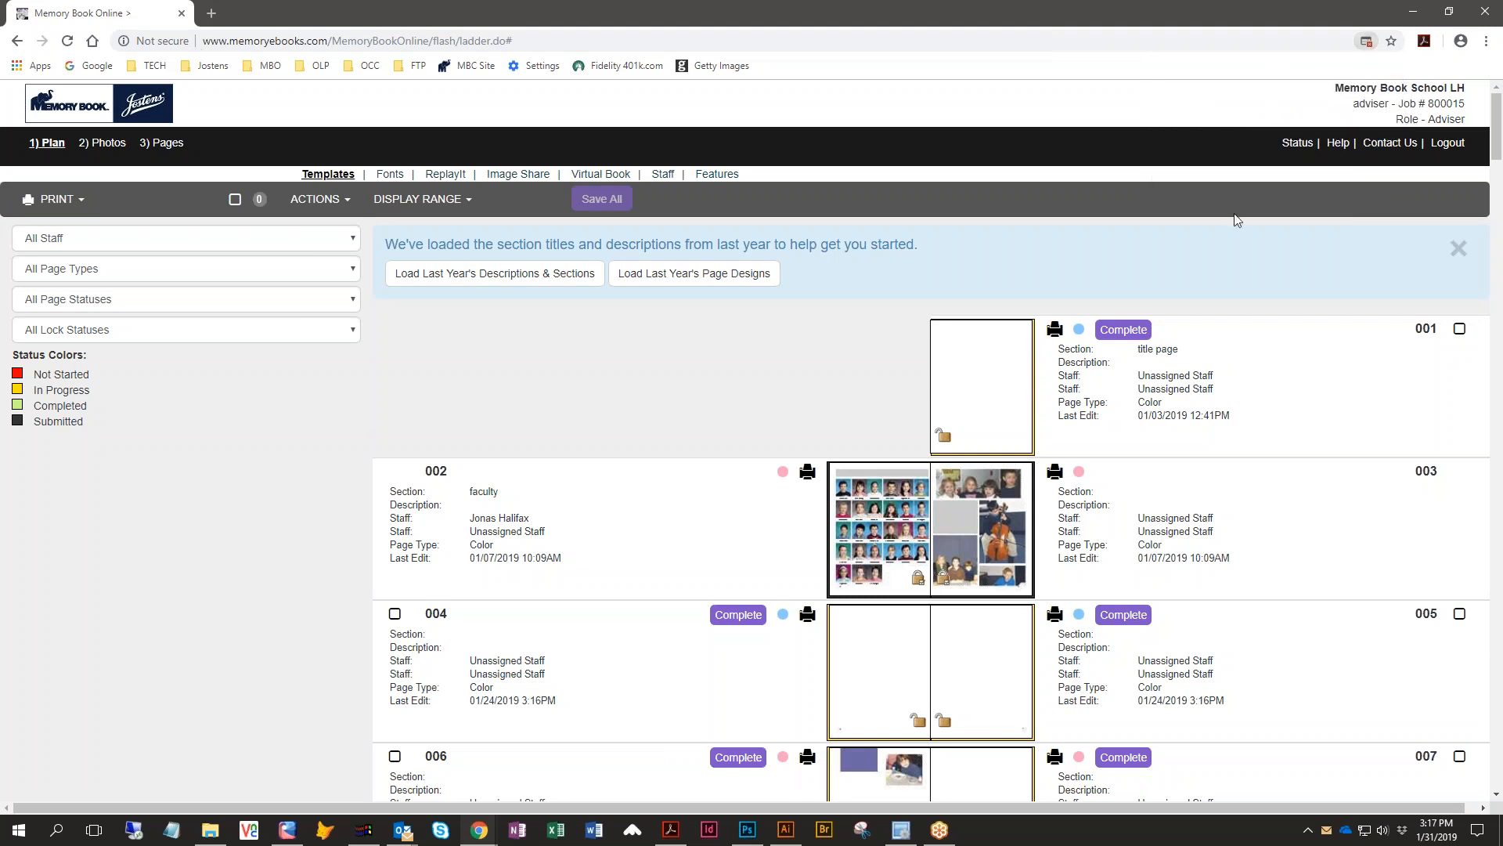
click(56, 205)
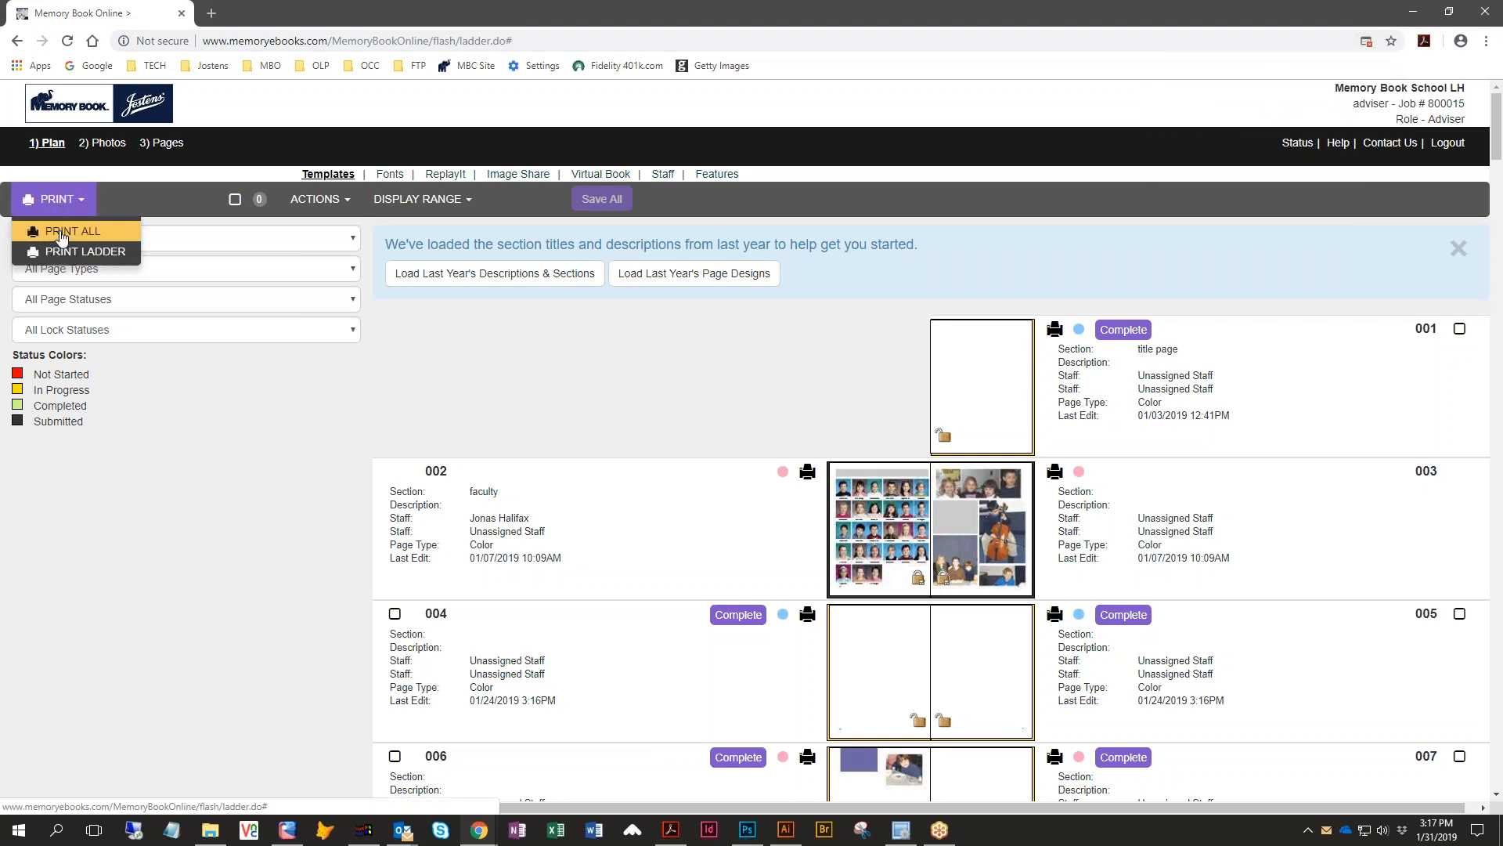
click(61, 233)
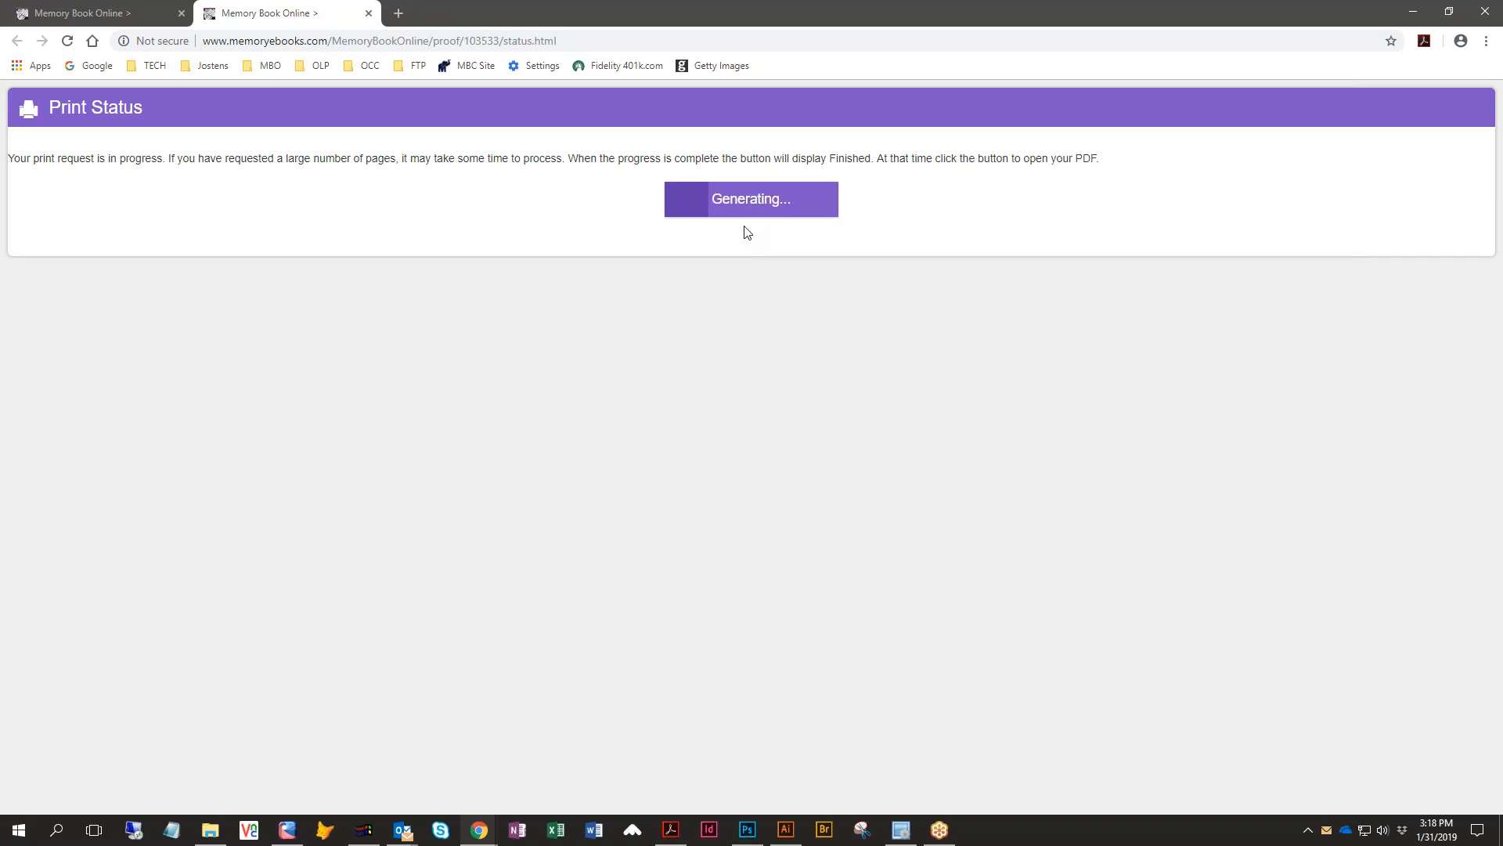
- Close the print status tab, then open and review a PDF proof of page 010 from the ladder
click(369, 14)
scroll(730, 486, down, 2)
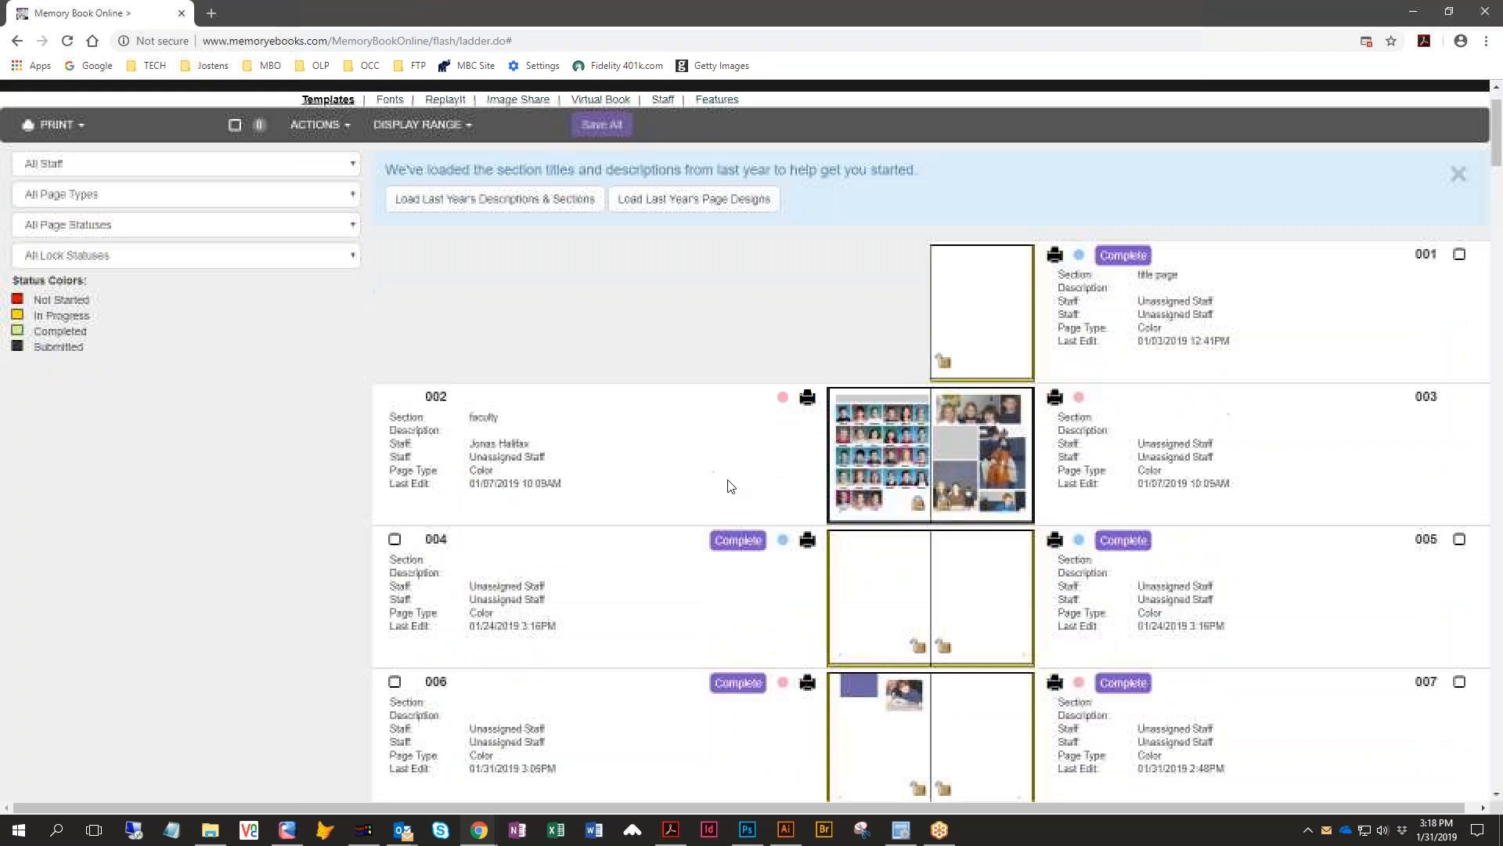
scroll(728, 486, down, 7)
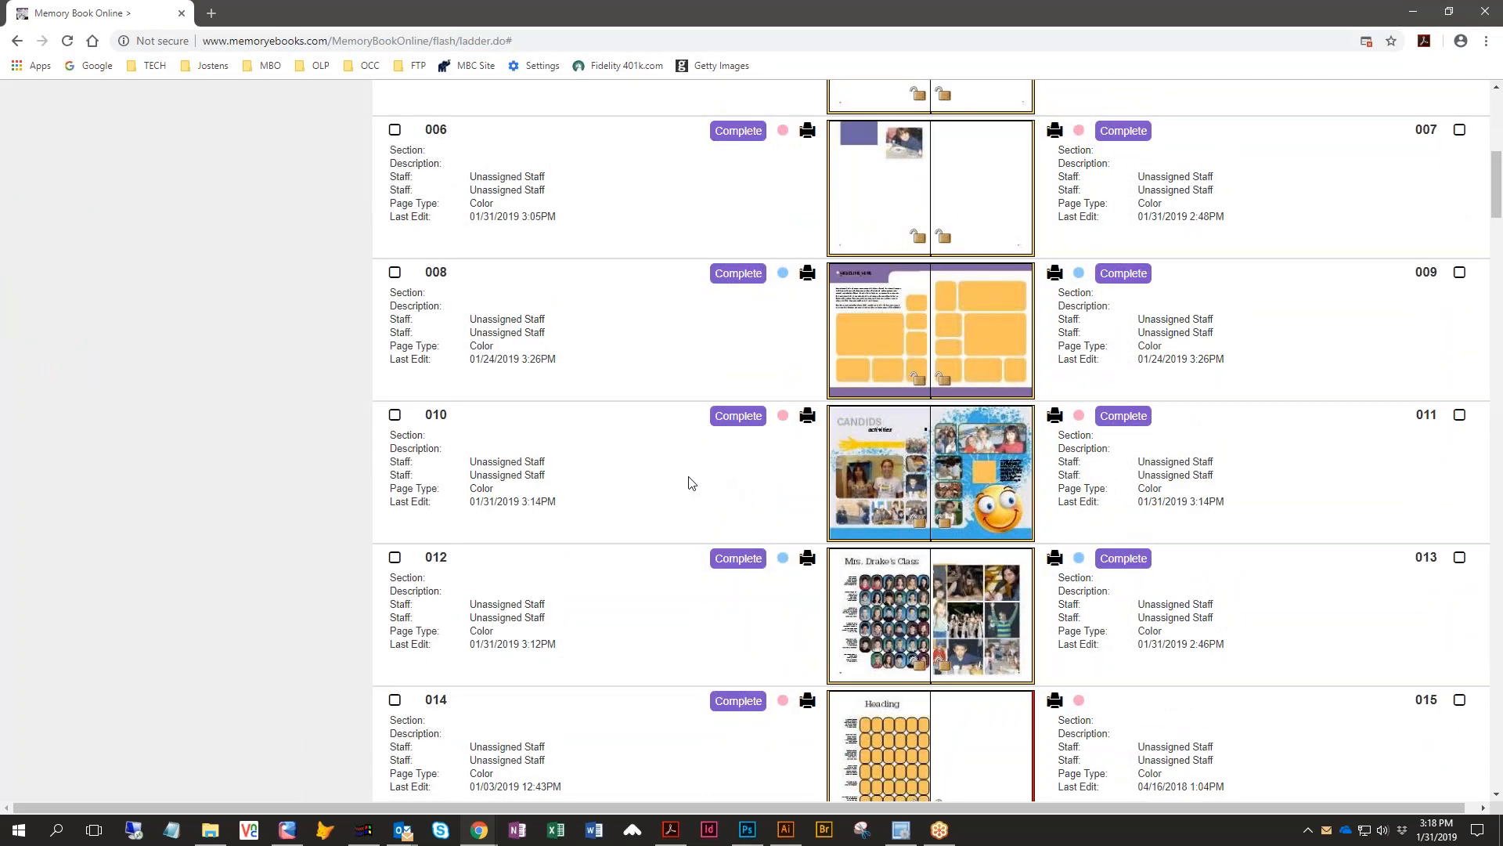
click(810, 421)
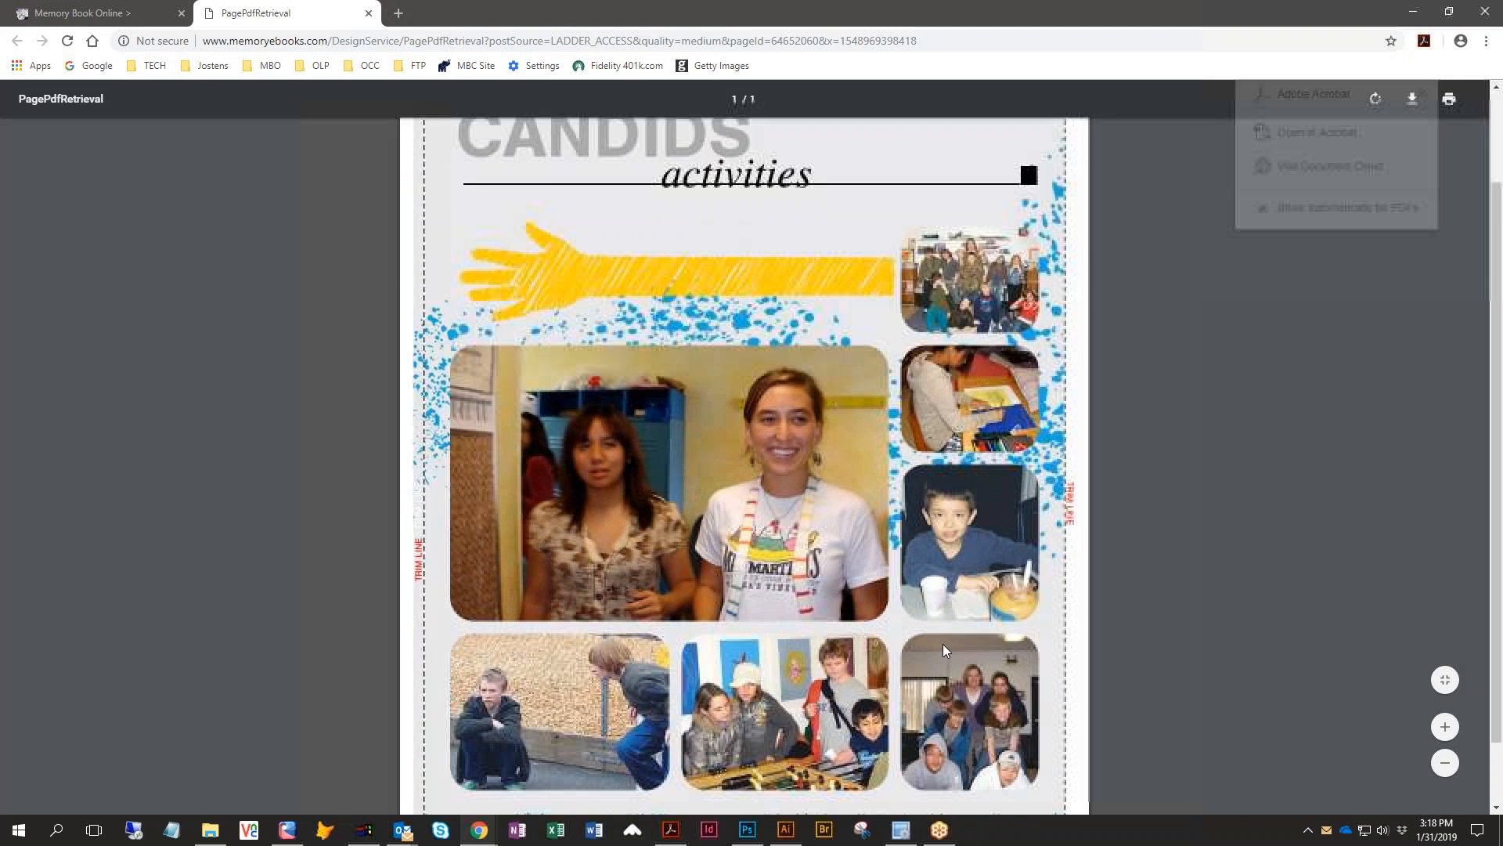
scroll(943, 644, down, 3)
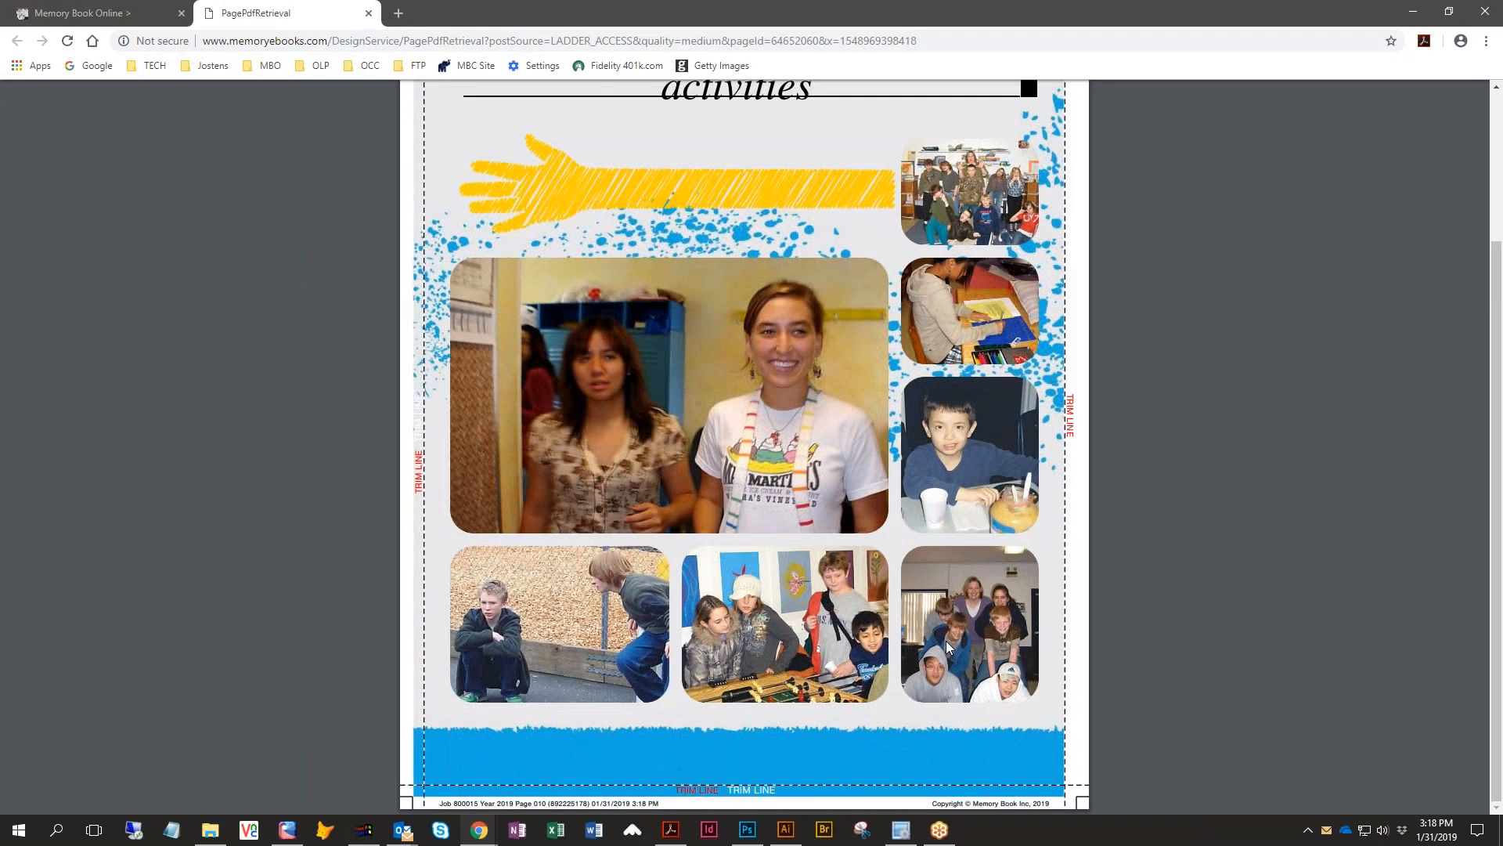
scroll(947, 640, up, 3)
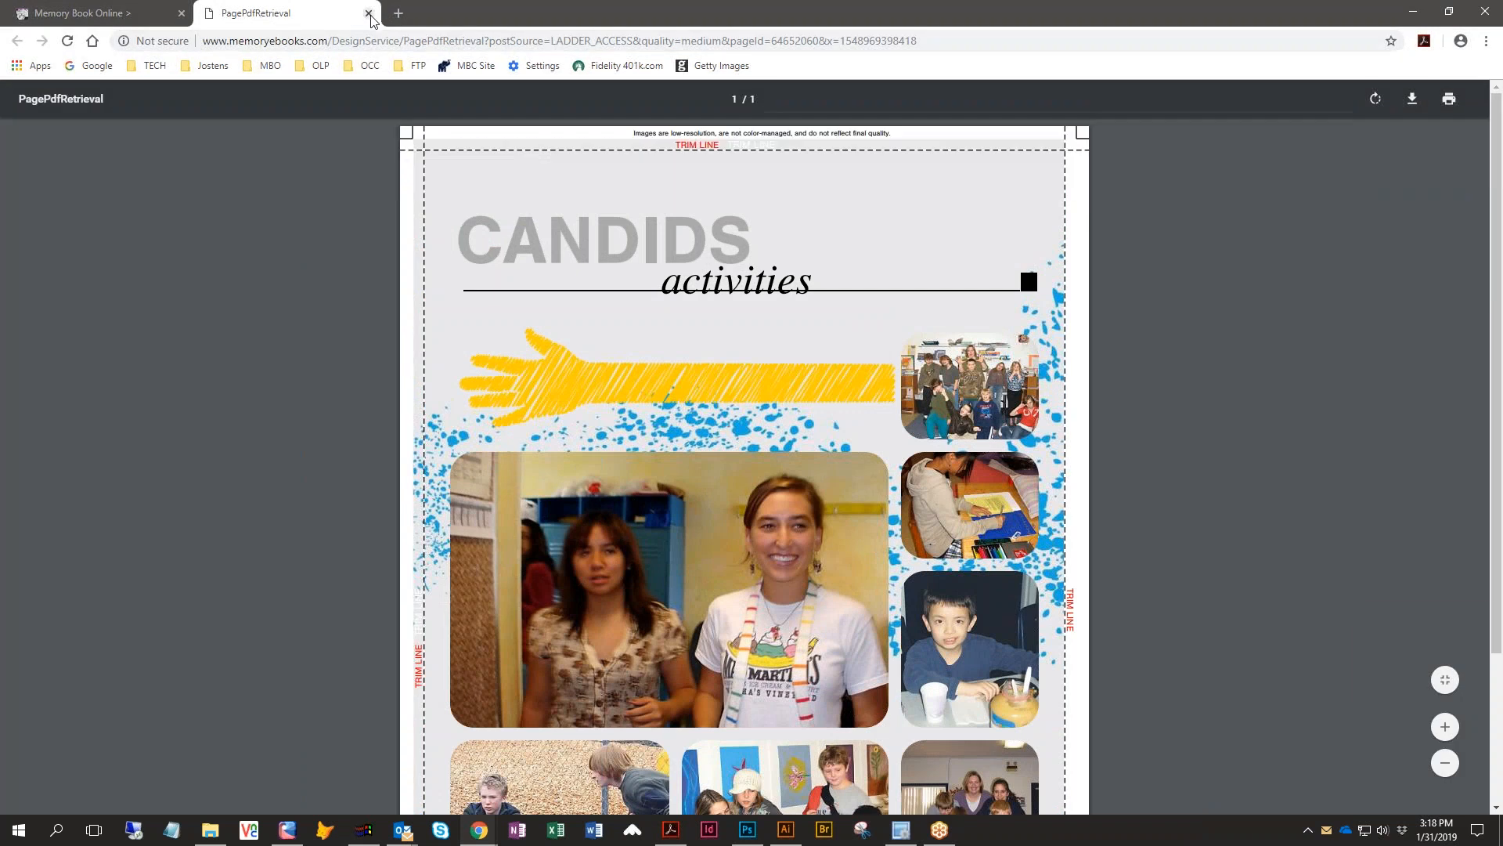
click(369, 14)
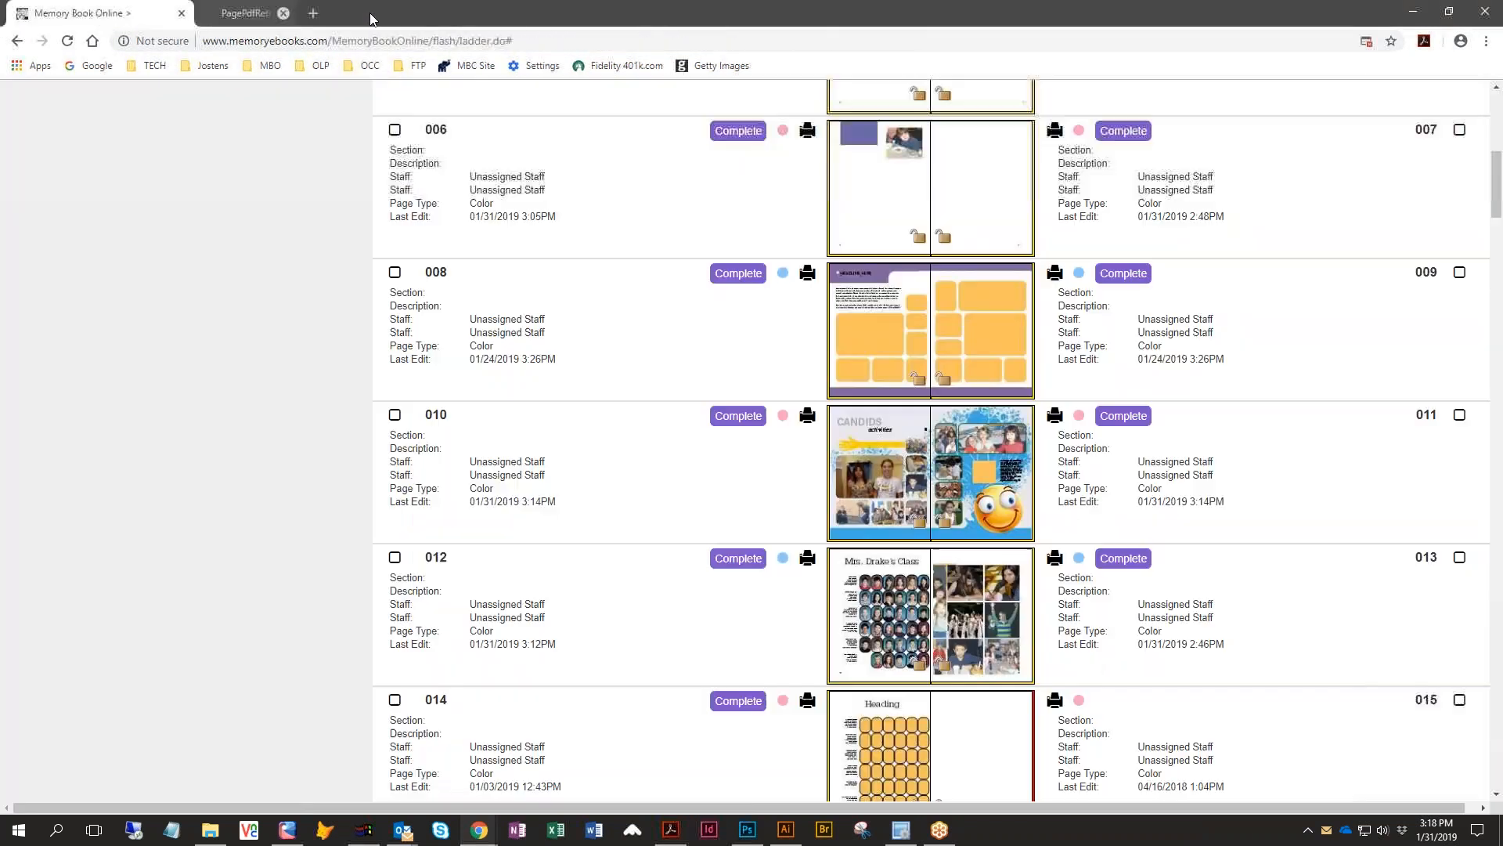
- Open spread 10–11 in the page editor and review its PDF page preview
scroll(900, 664, down, 5)
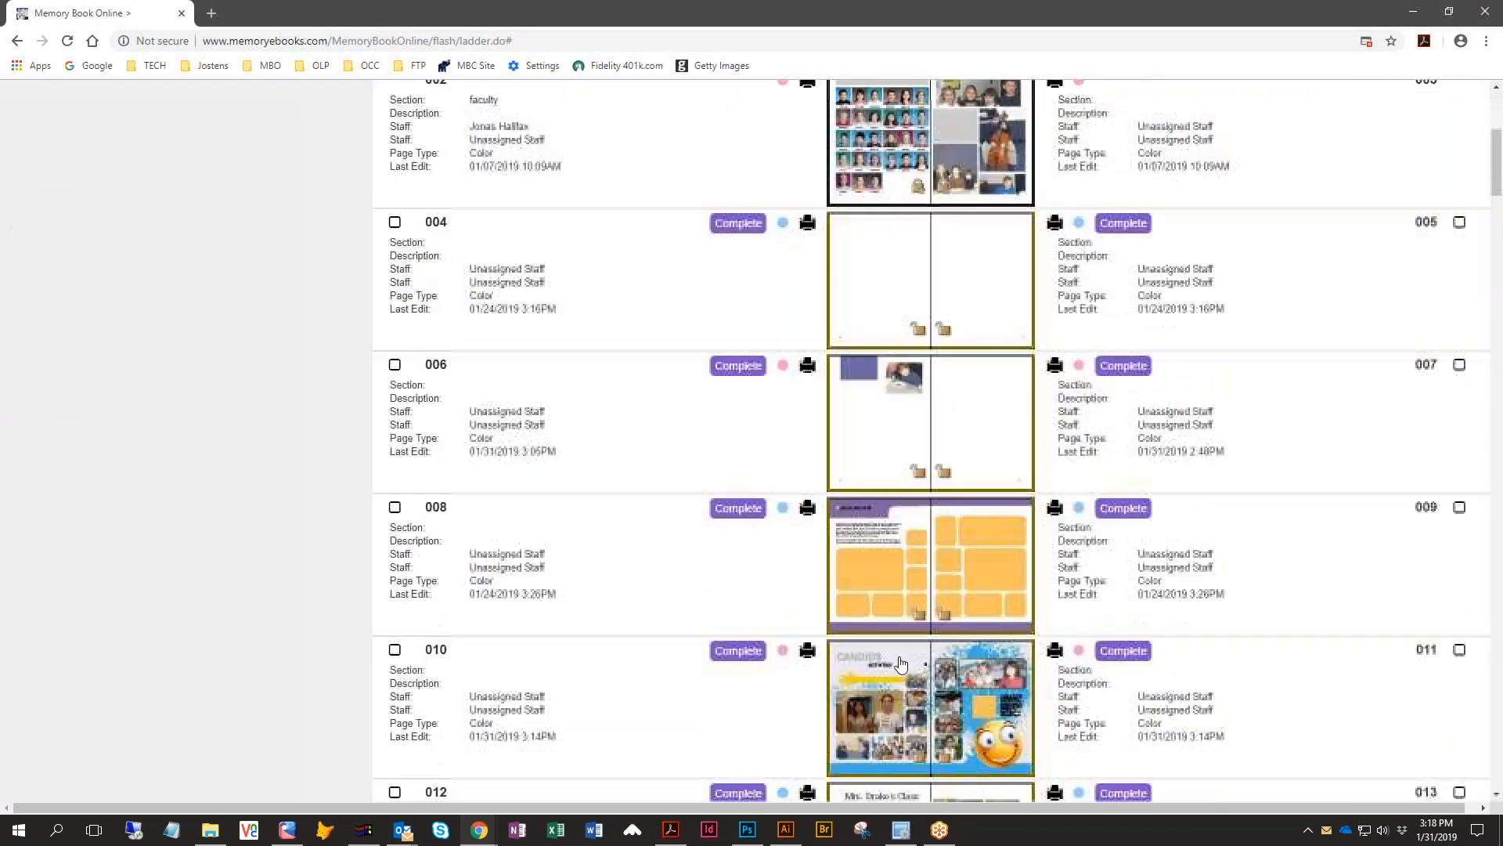
click(895, 701)
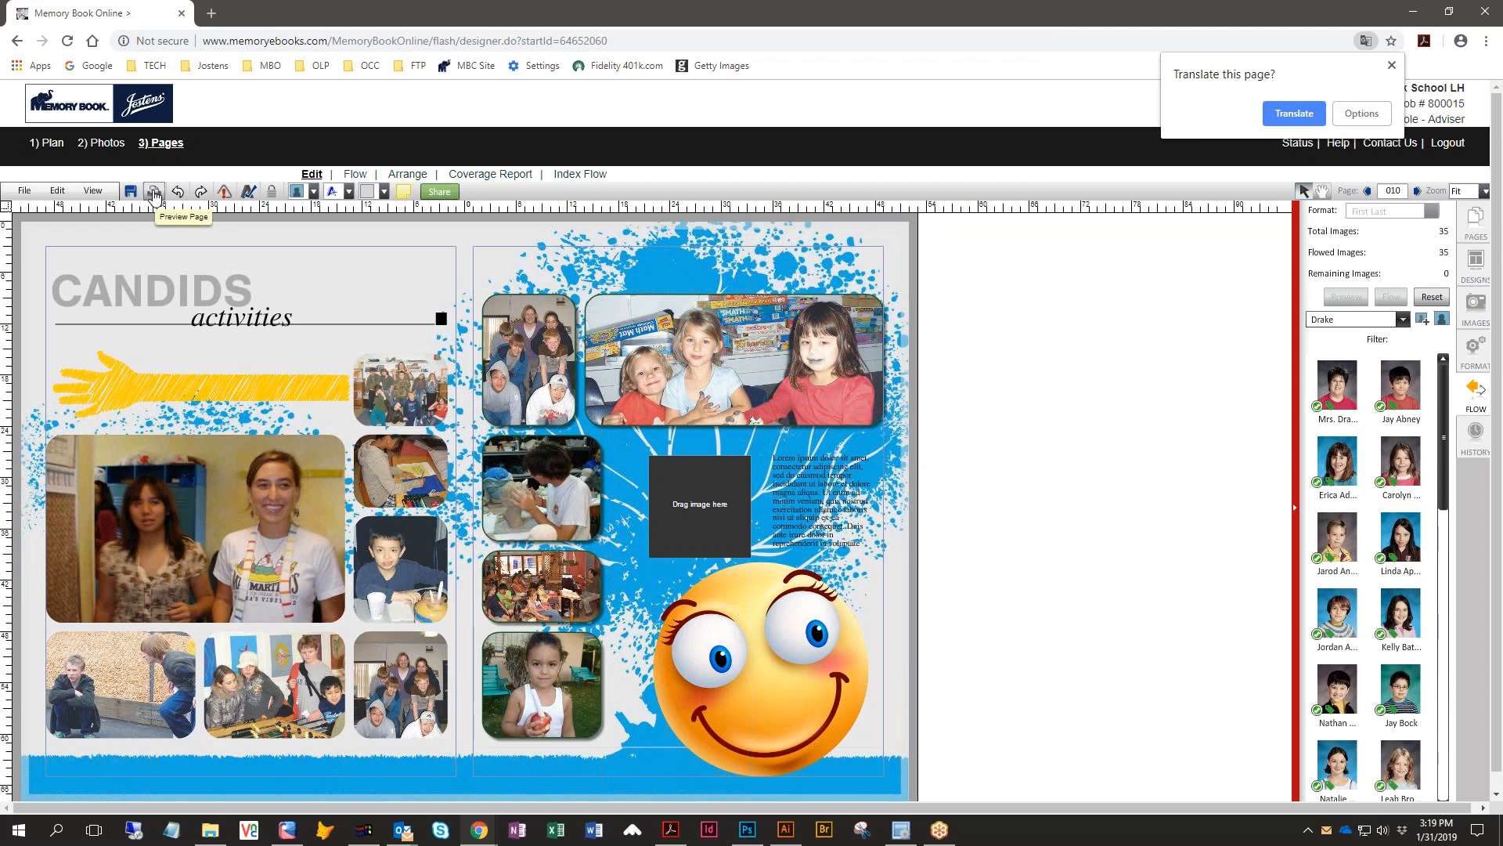
click(154, 195)
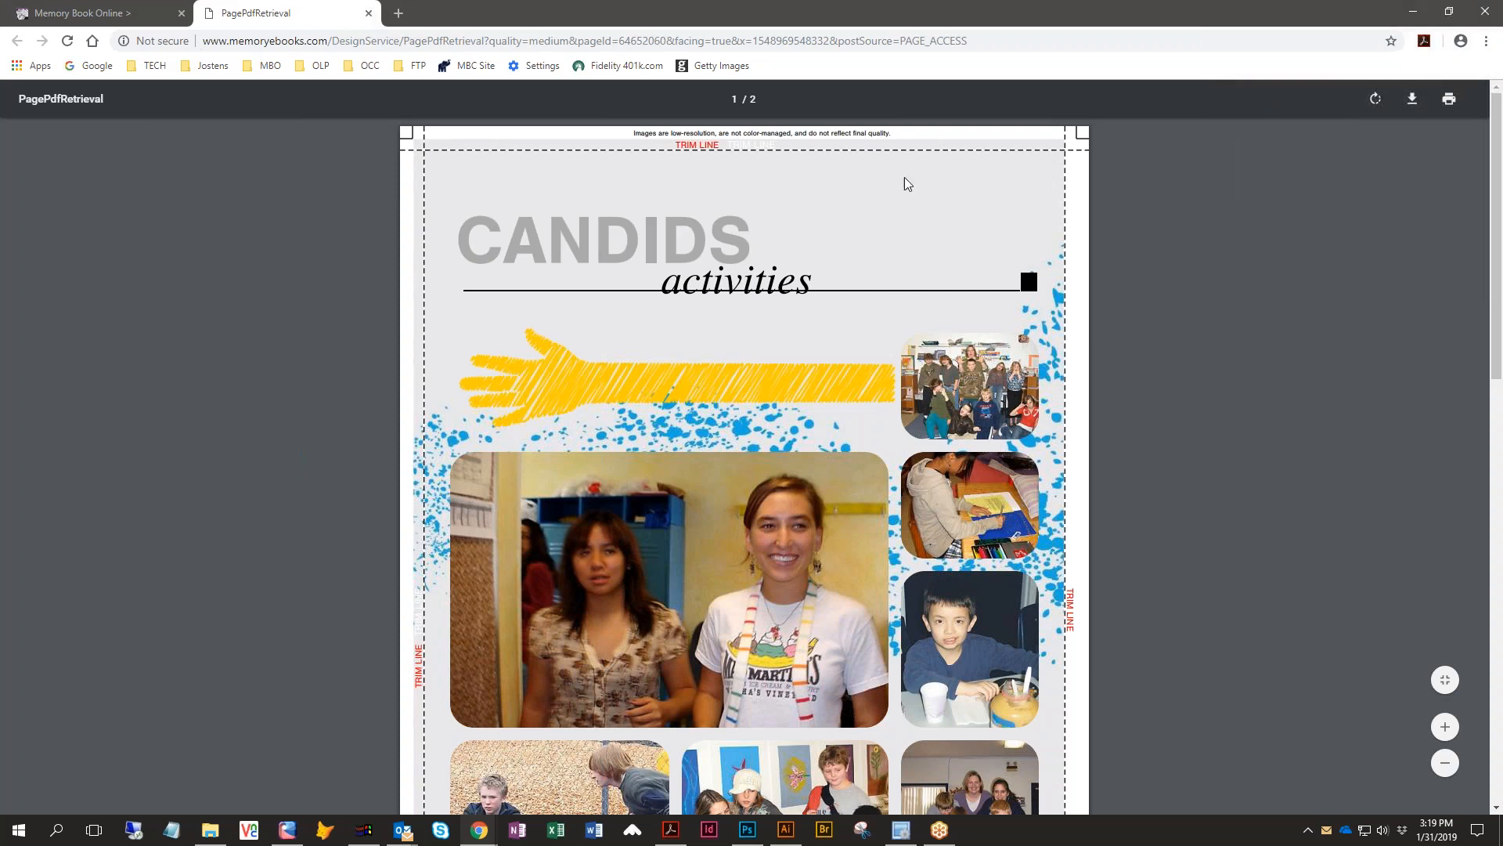
scroll(971, 612, down, 4)
scroll(964, 609, down, 9)
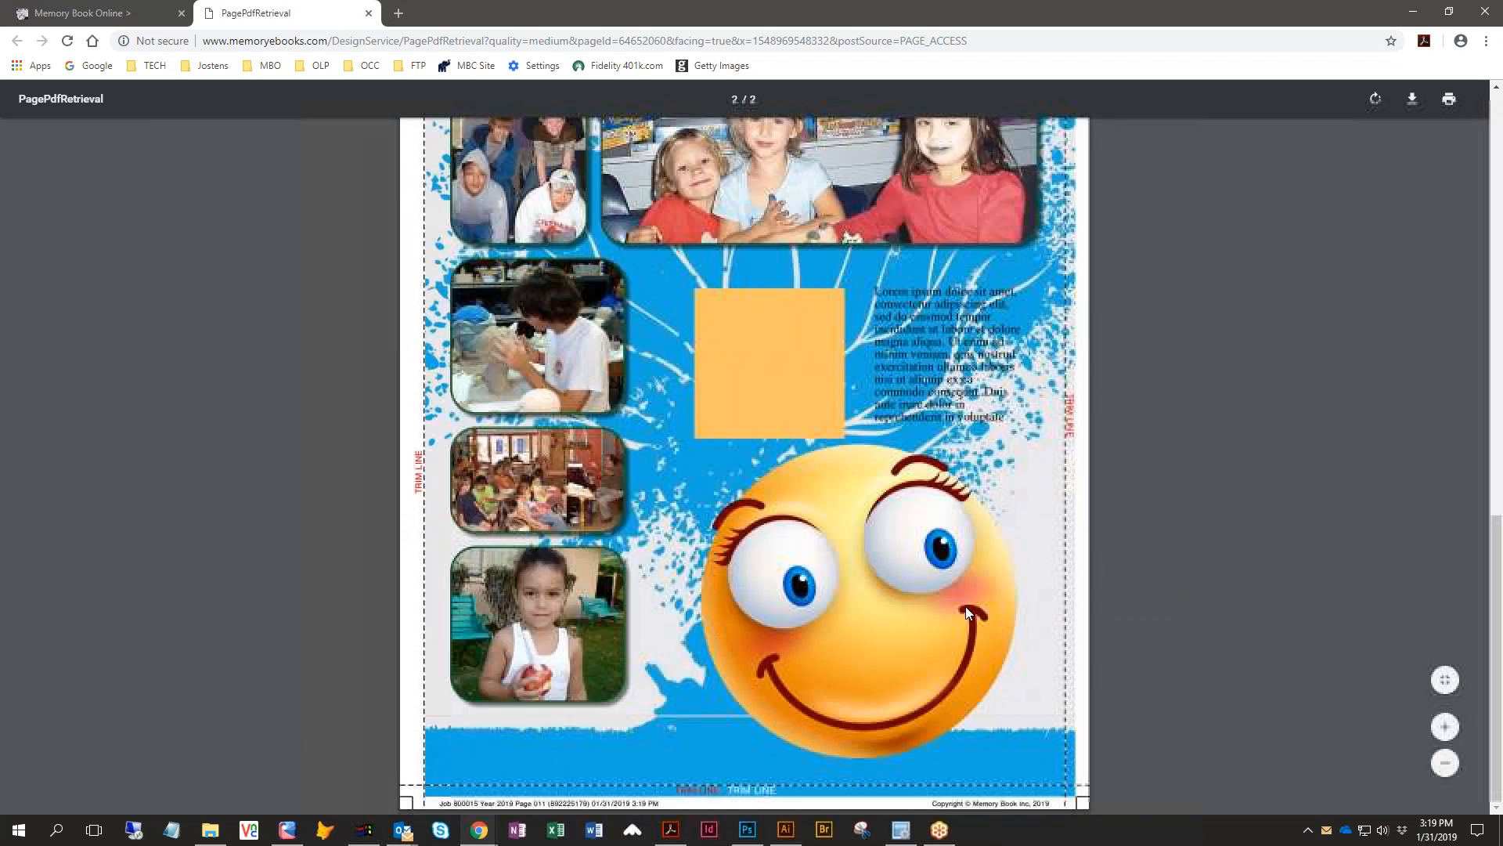
scroll(965, 606, up, 14)
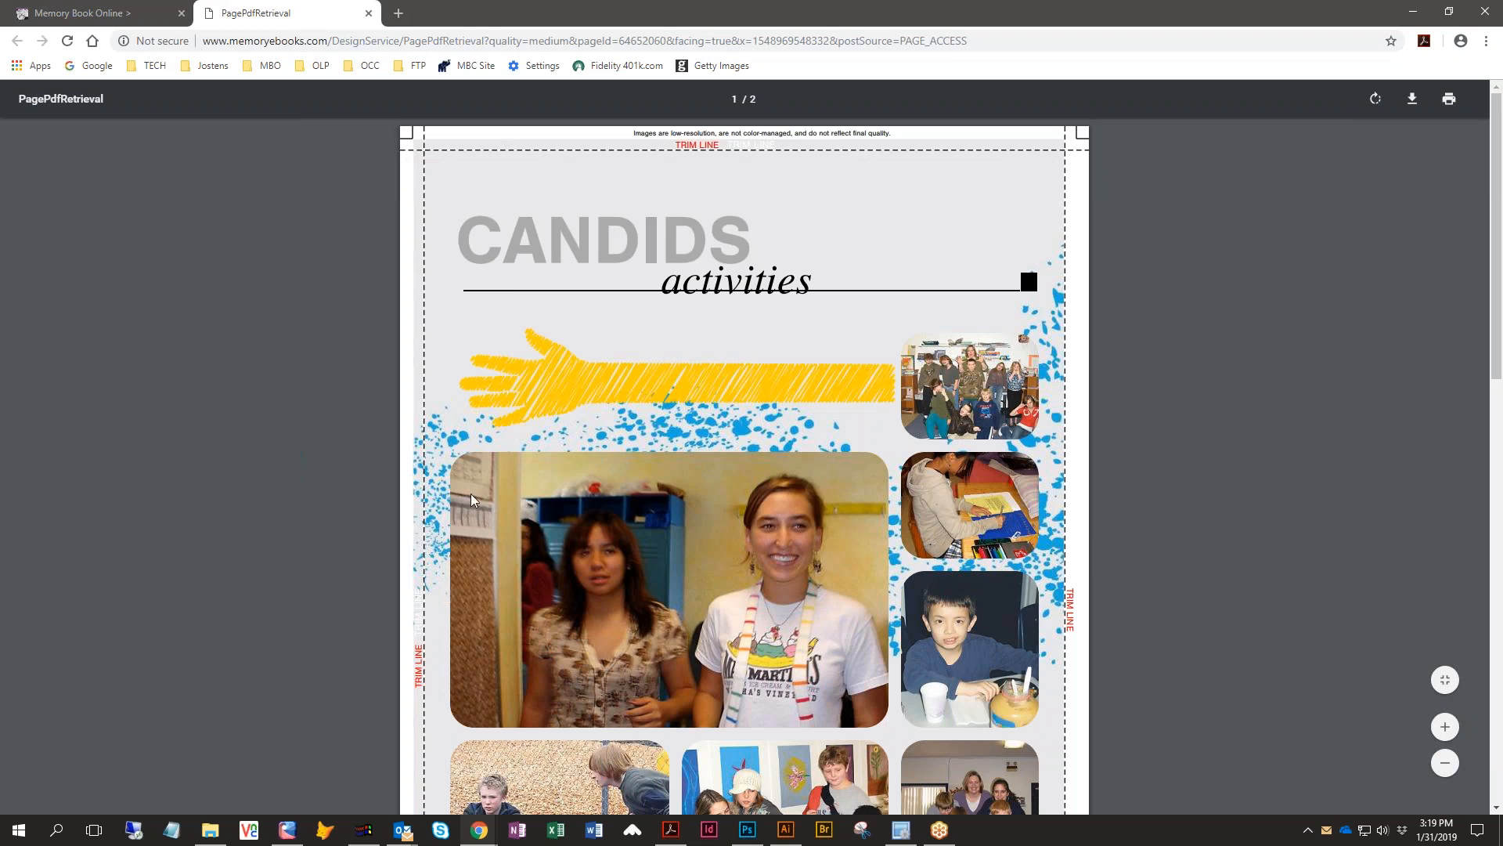
click(369, 13)
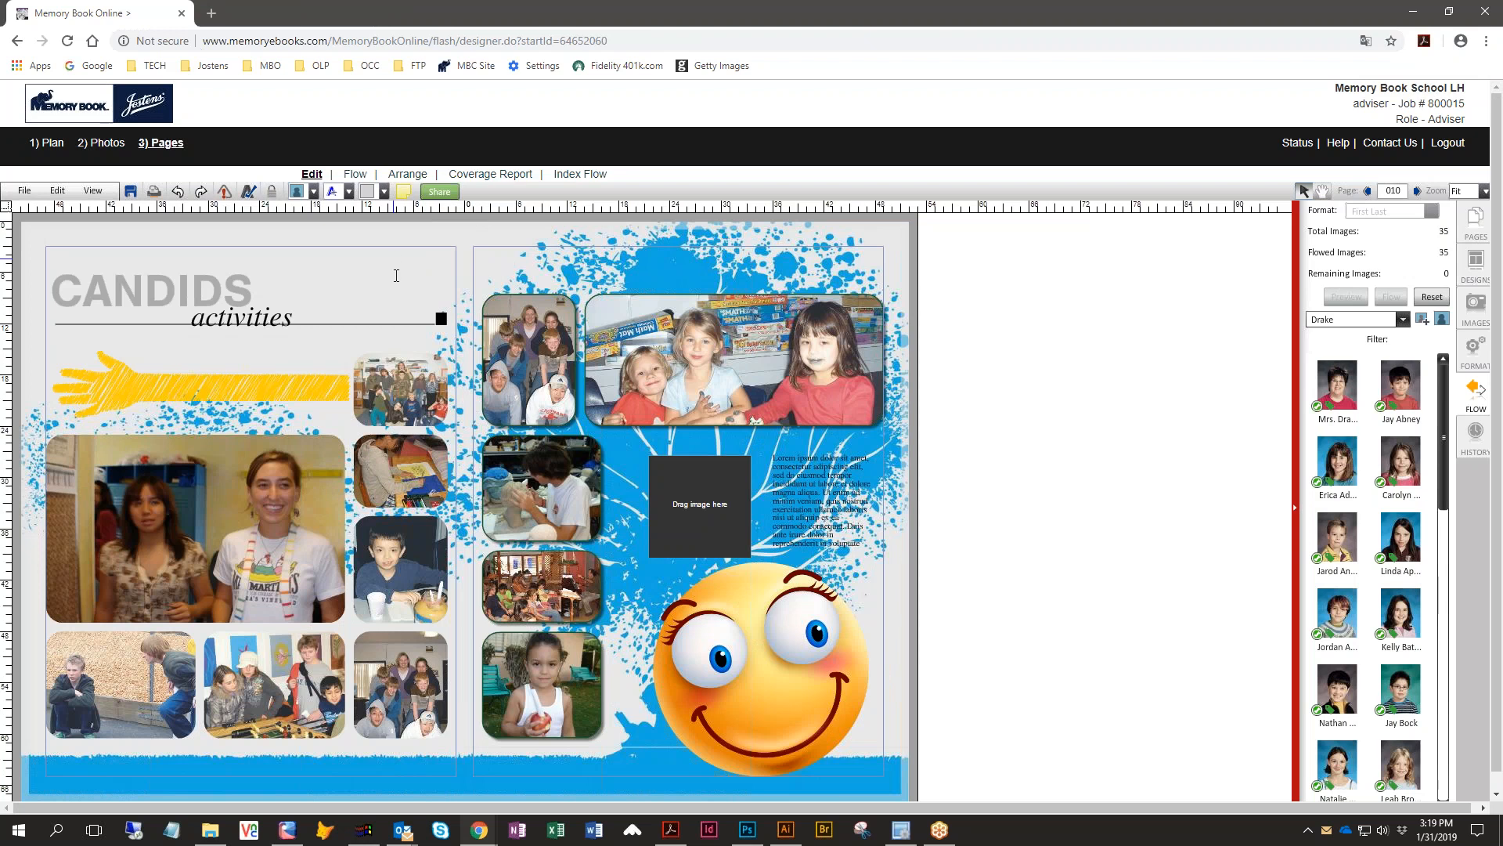
click(440, 192)
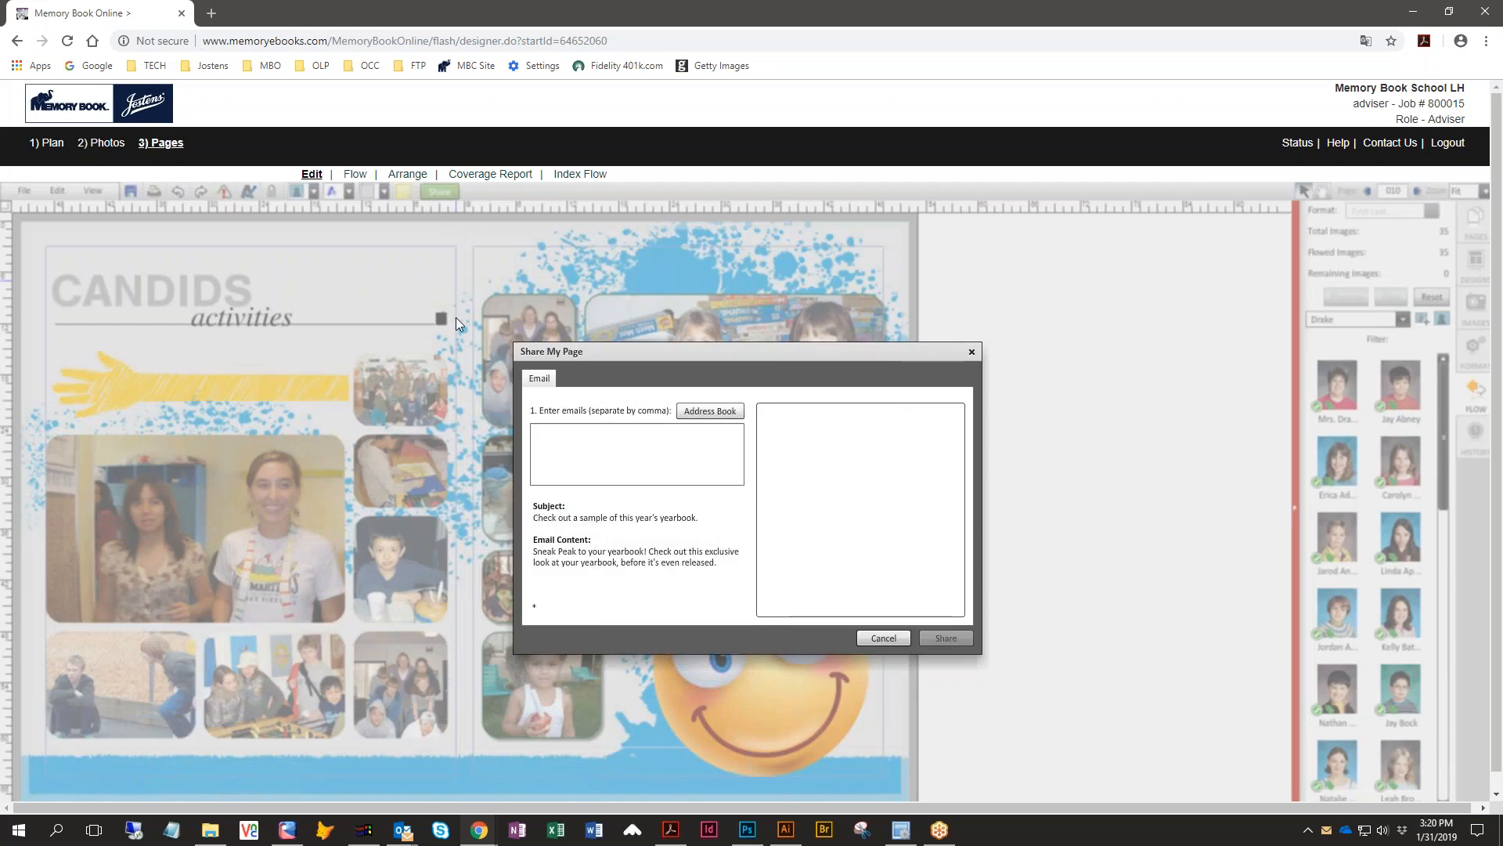
click(542, 430)
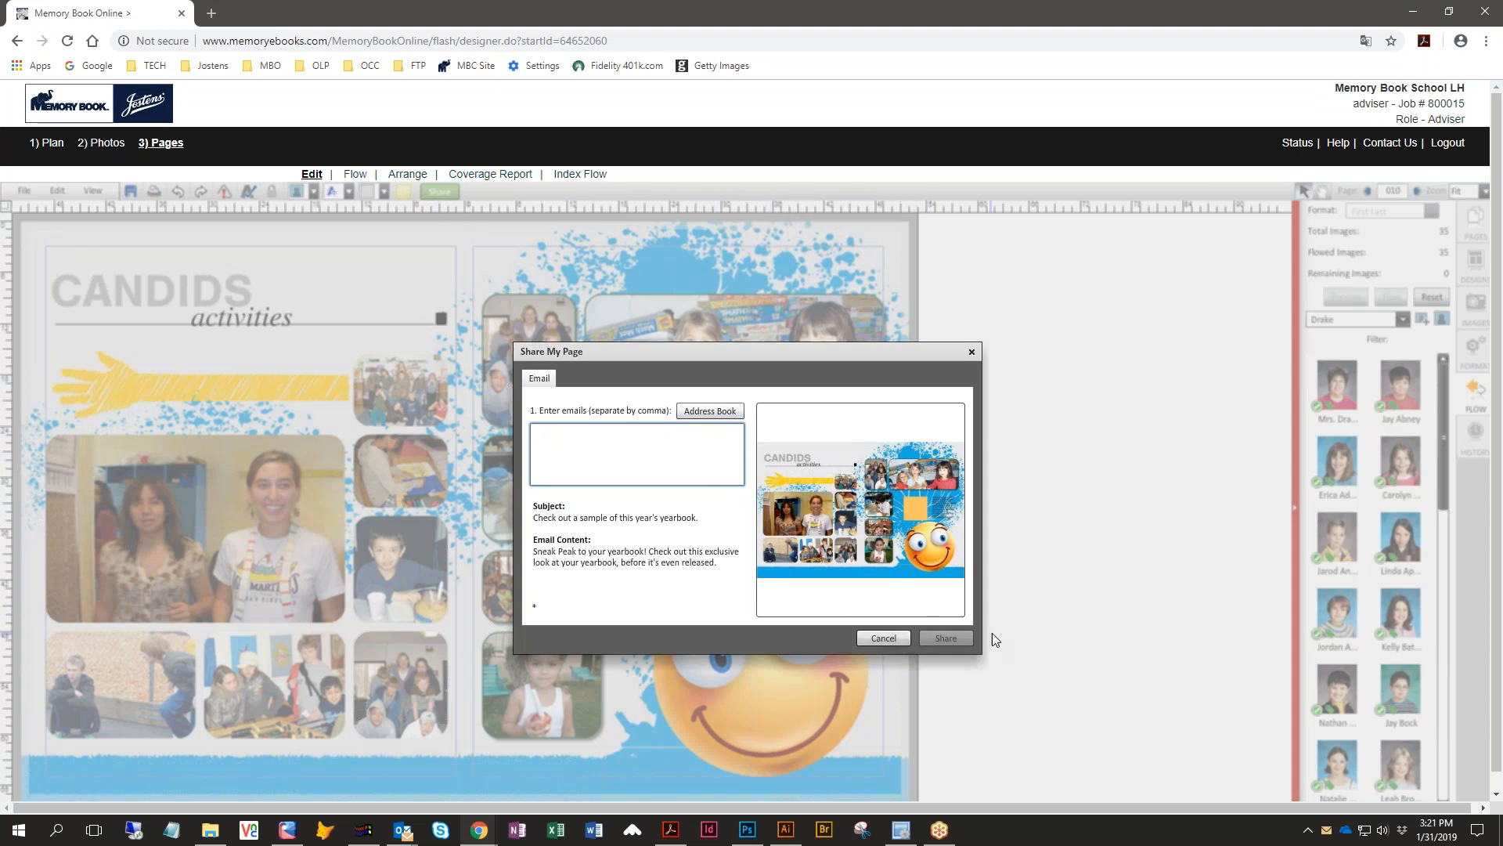
click(883, 638)
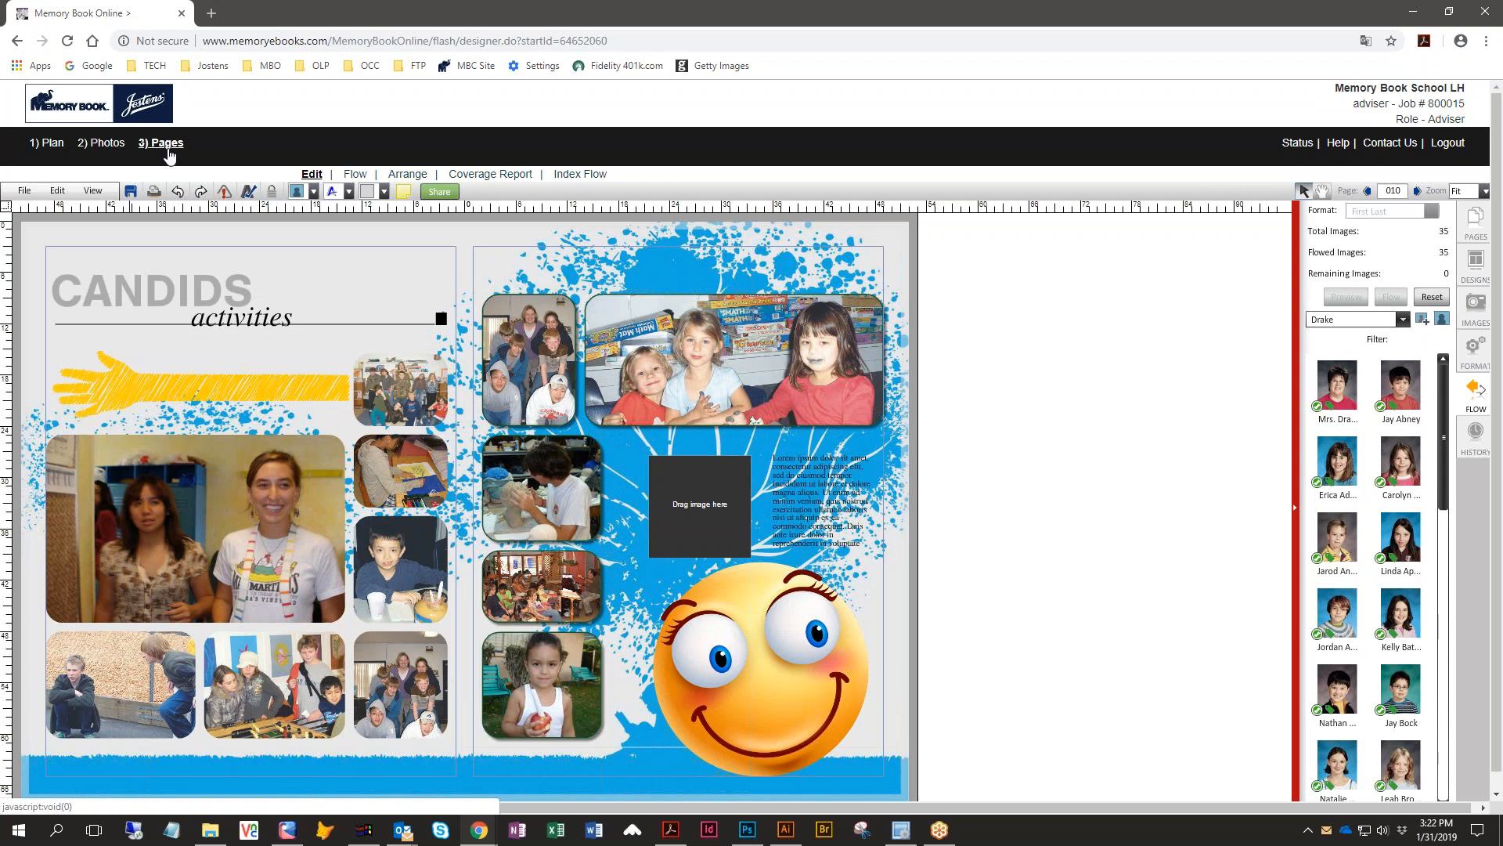
- Return to the page ladder and mark page 010 as complete
click(49, 145)
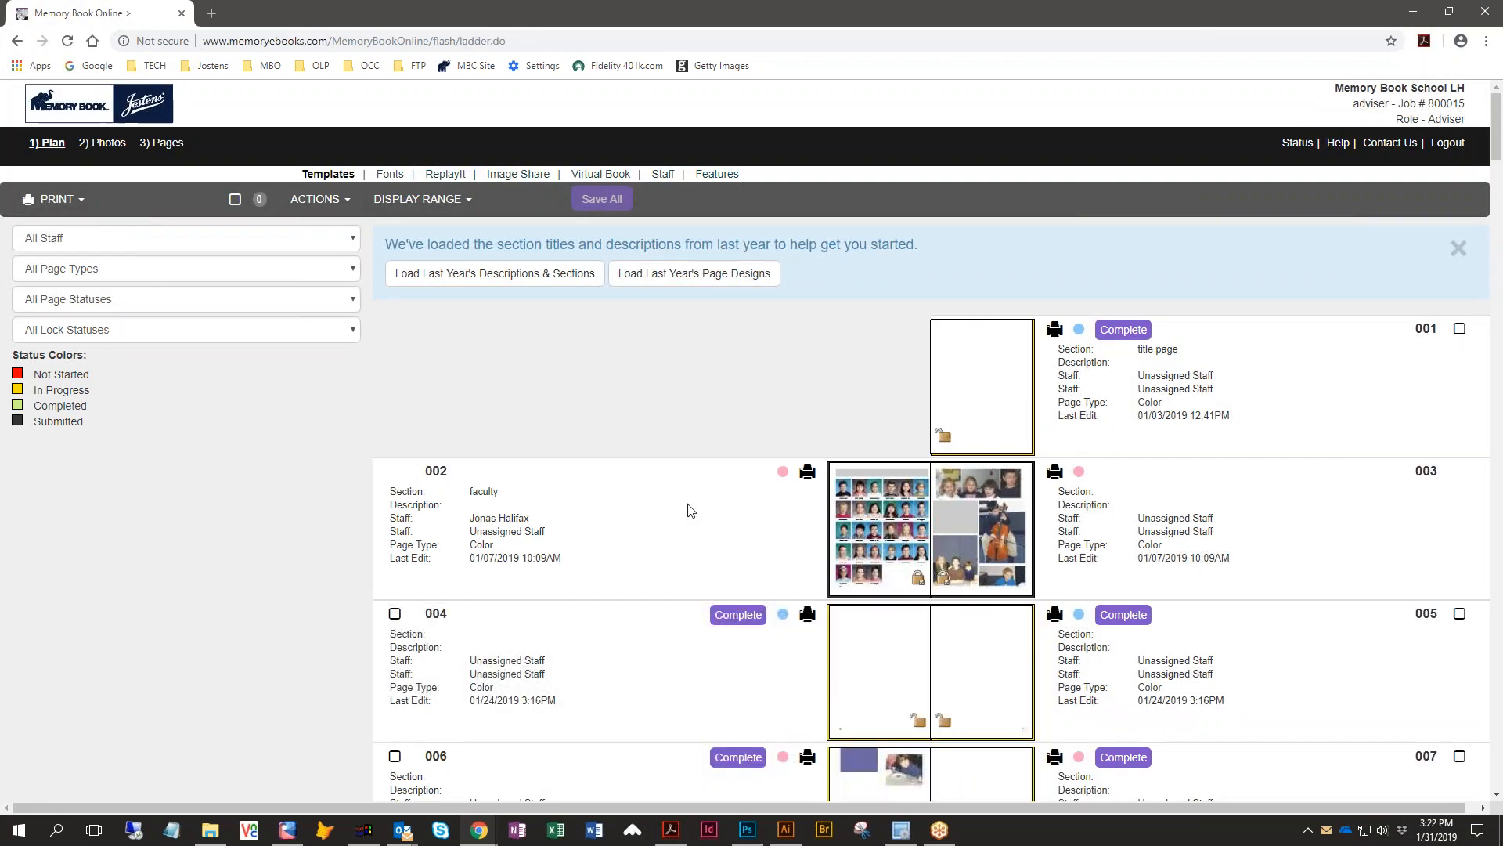
scroll(692, 510, down, 1)
scroll(692, 510, down, 5)
scroll(692, 510, down, 4)
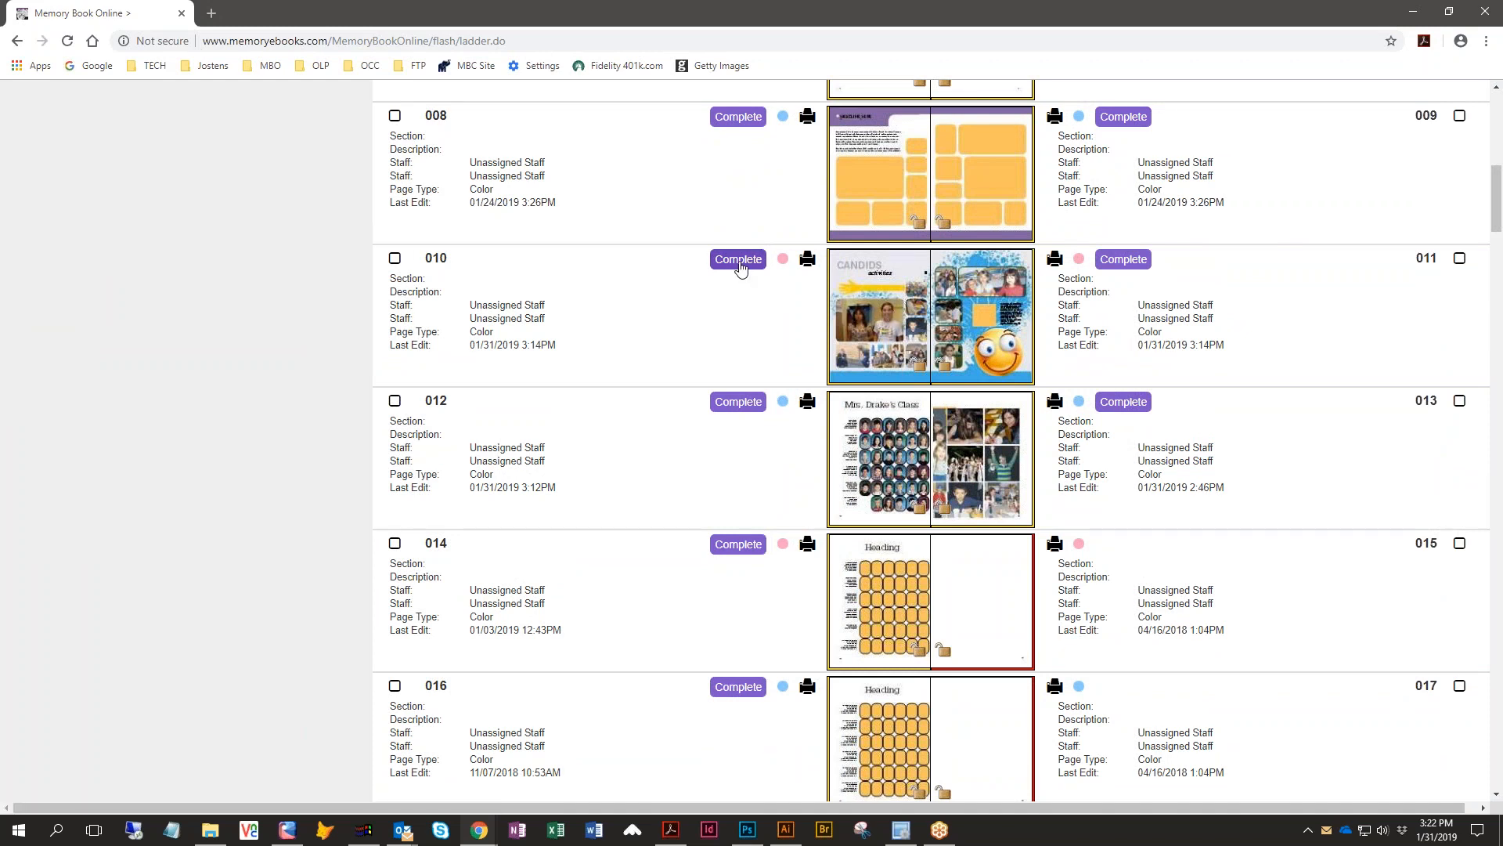
click(738, 259)
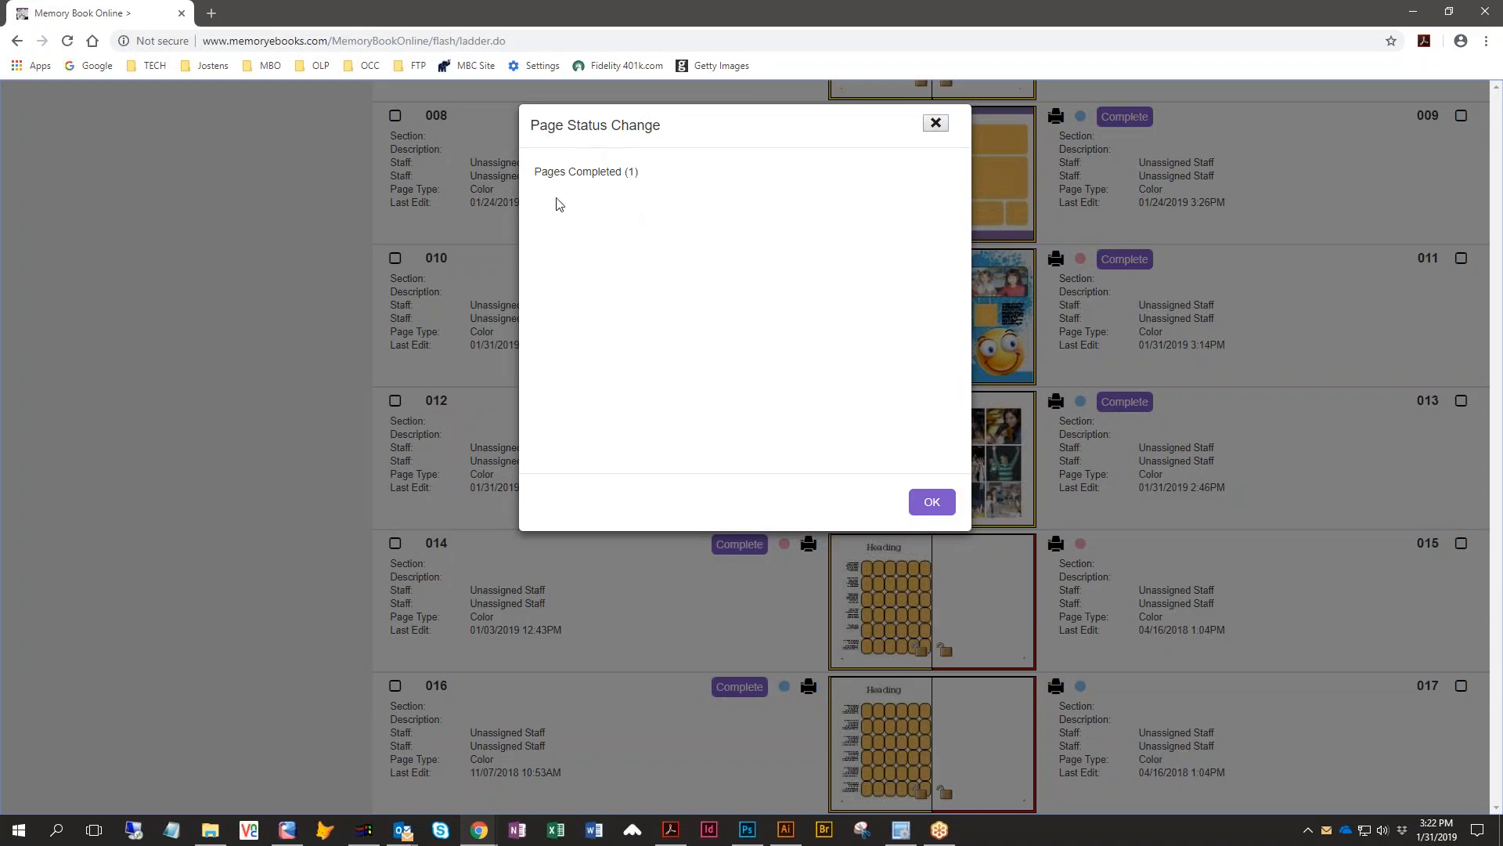
click(921, 502)
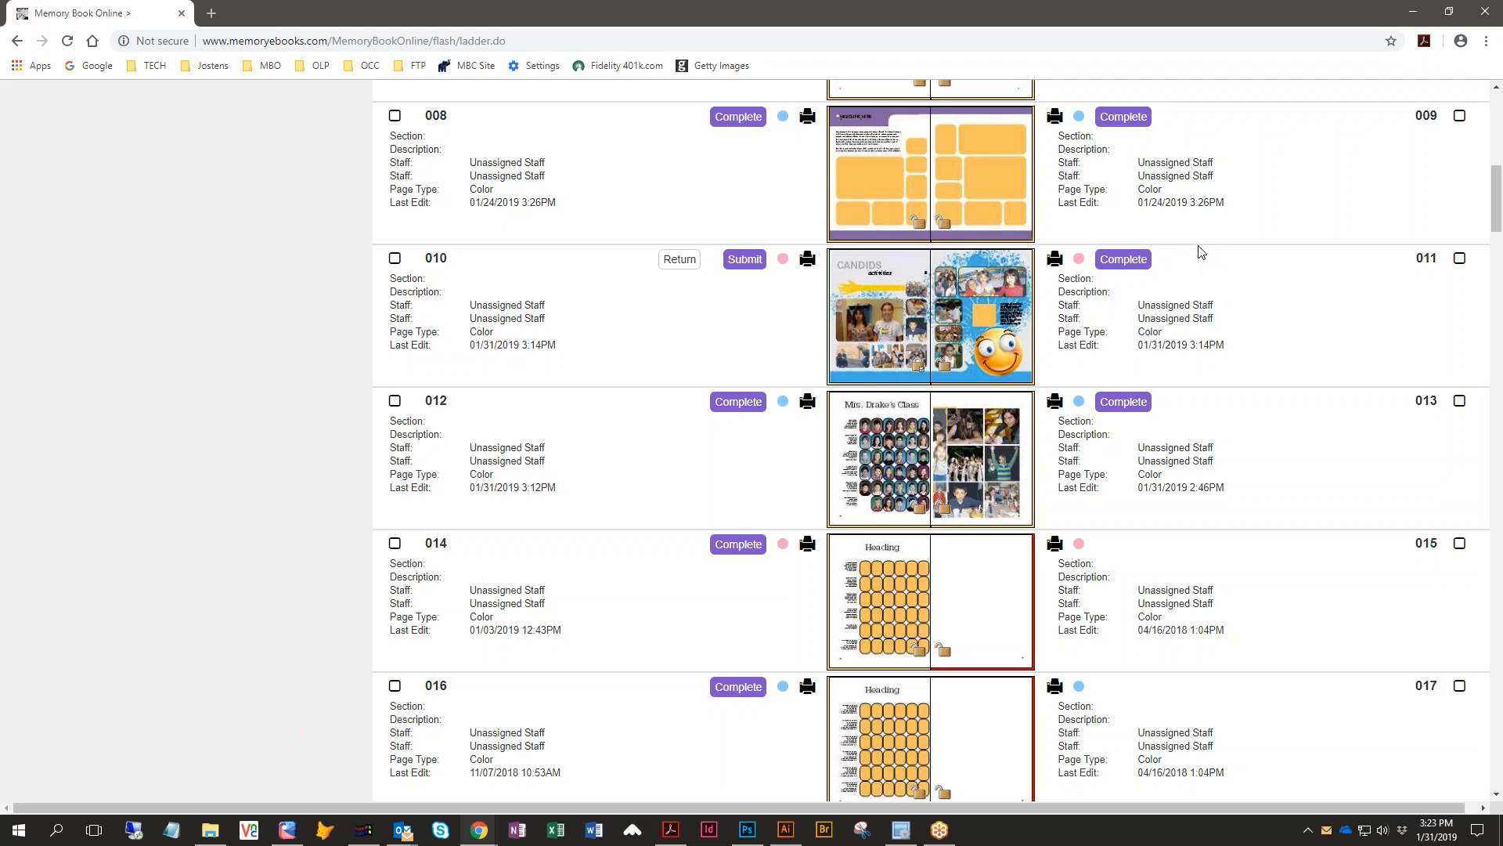
- Try to mark page 011 as complete and dismiss the status dialog
click(1121, 267)
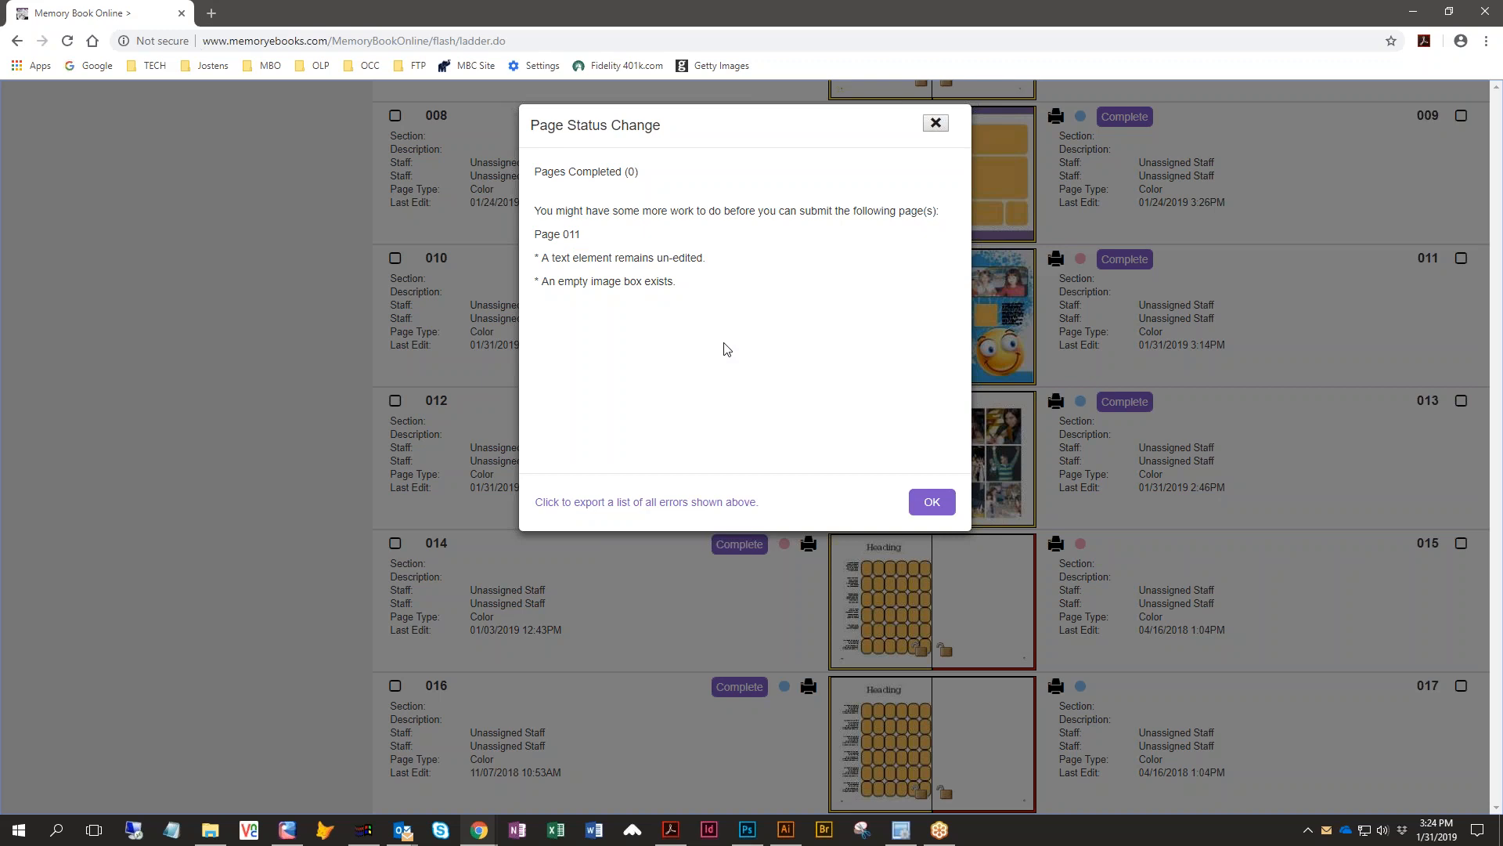
click(937, 510)
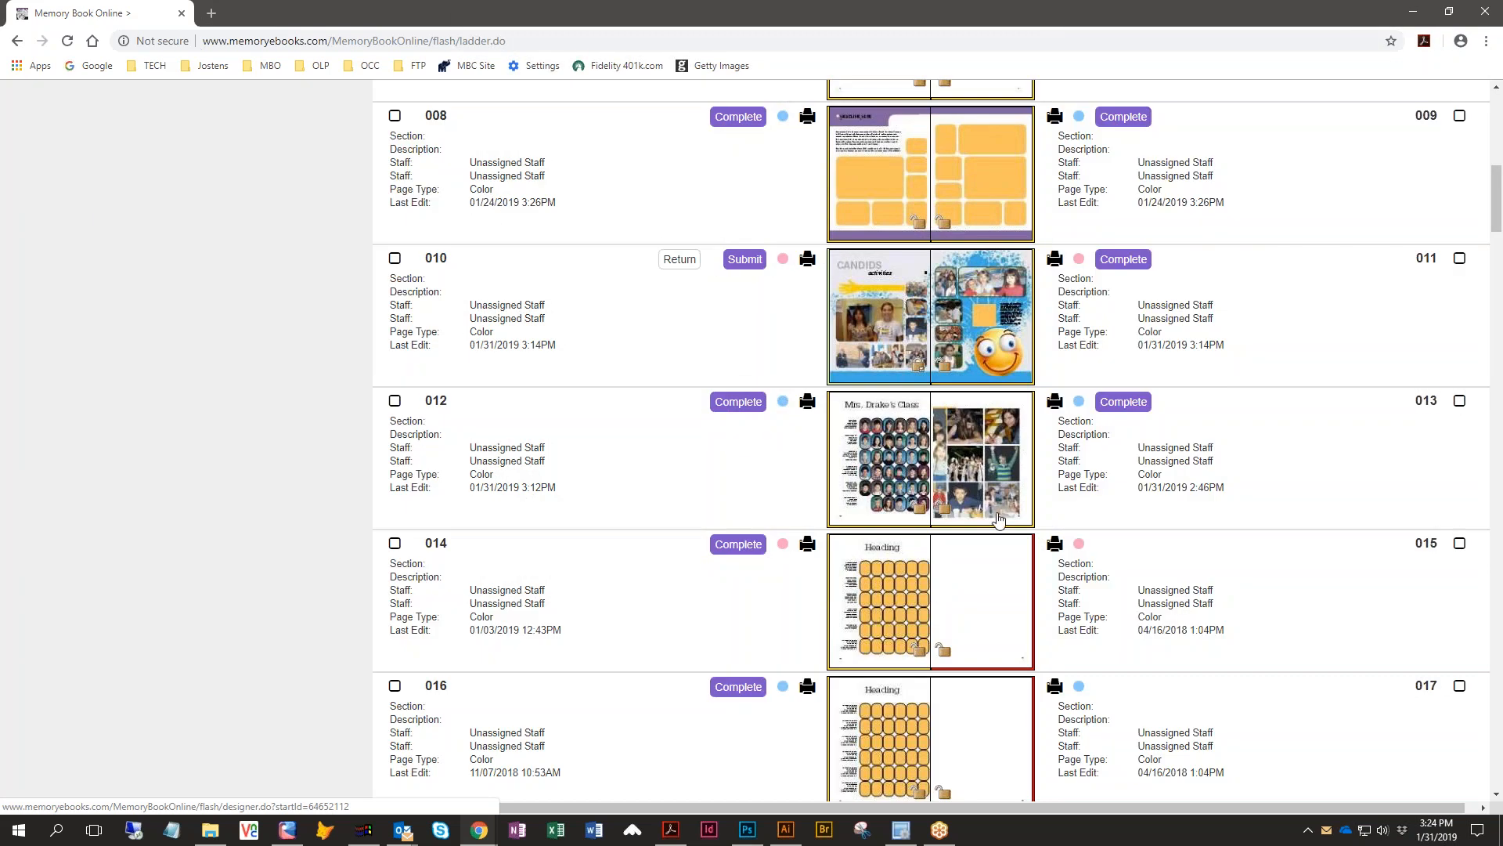
- Open spread 10–11 in the page editor, find the flagged text box on page 011, and delete its placeholder text
click(991, 304)
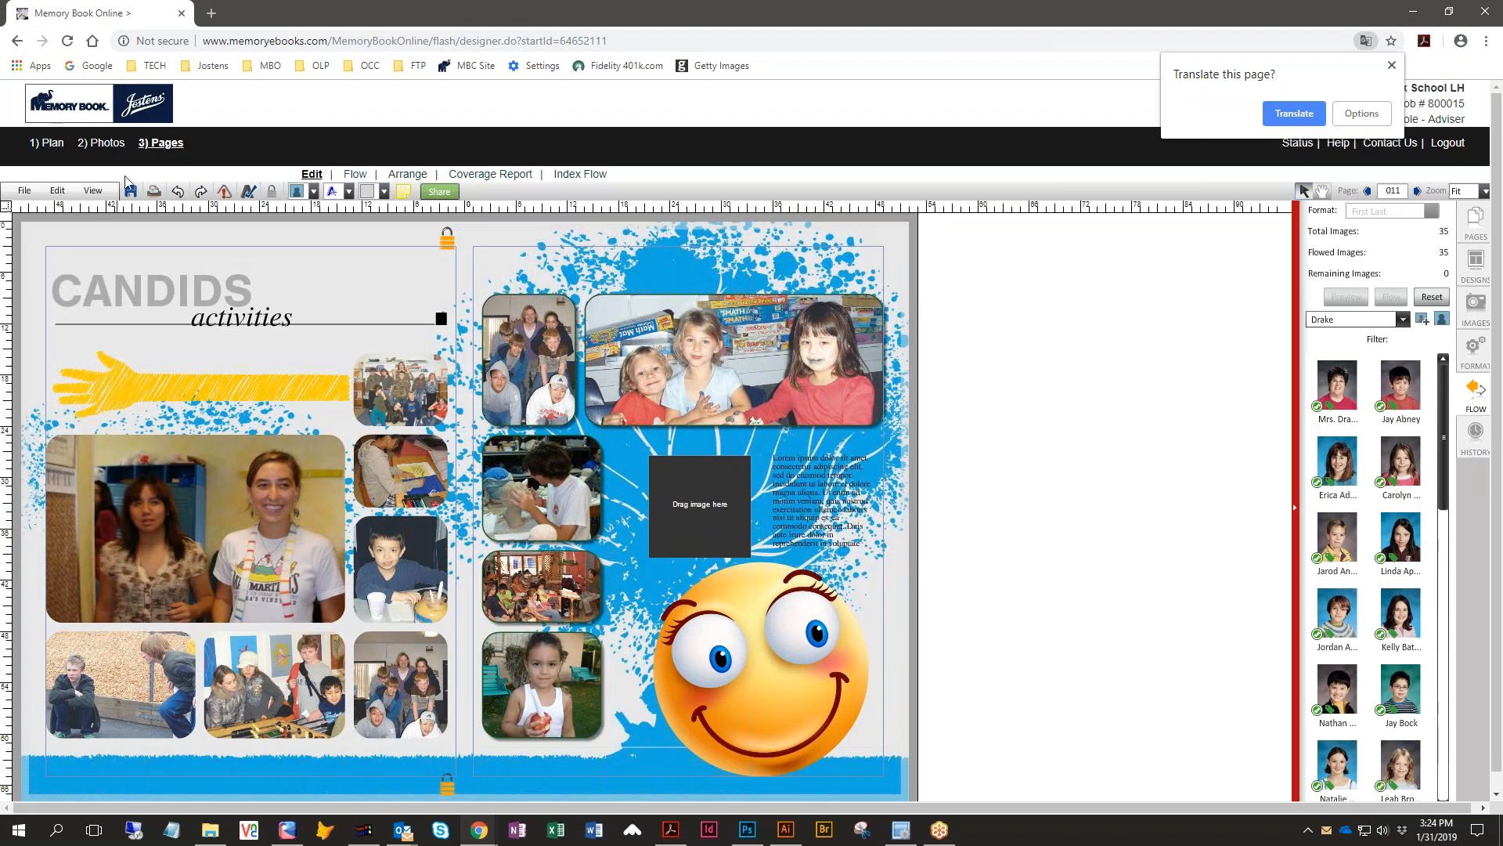
click(223, 192)
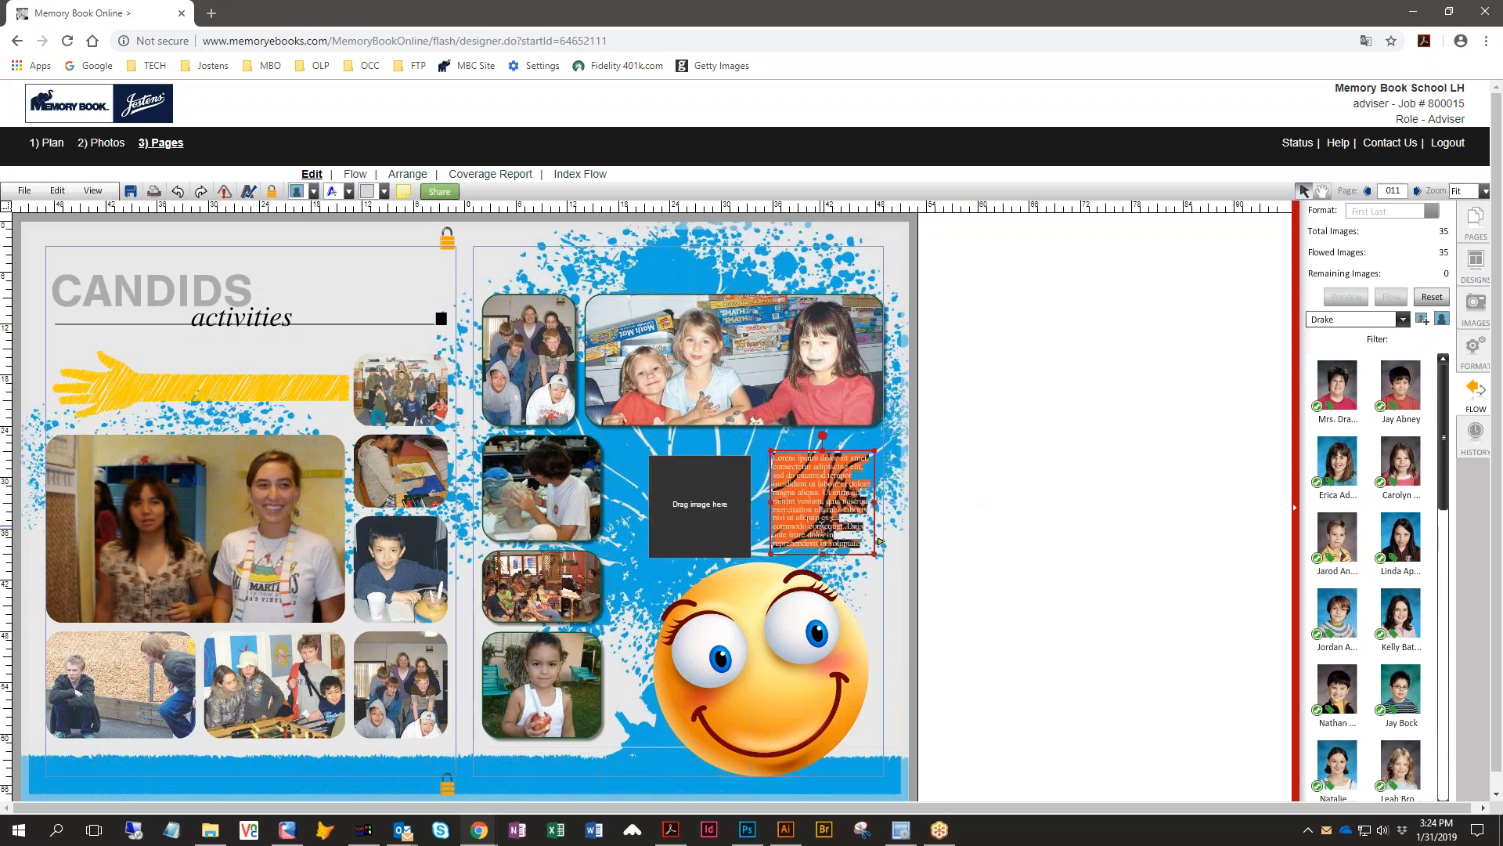
key(Delete)
click(831, 514)
key(Delete)
click(836, 501)
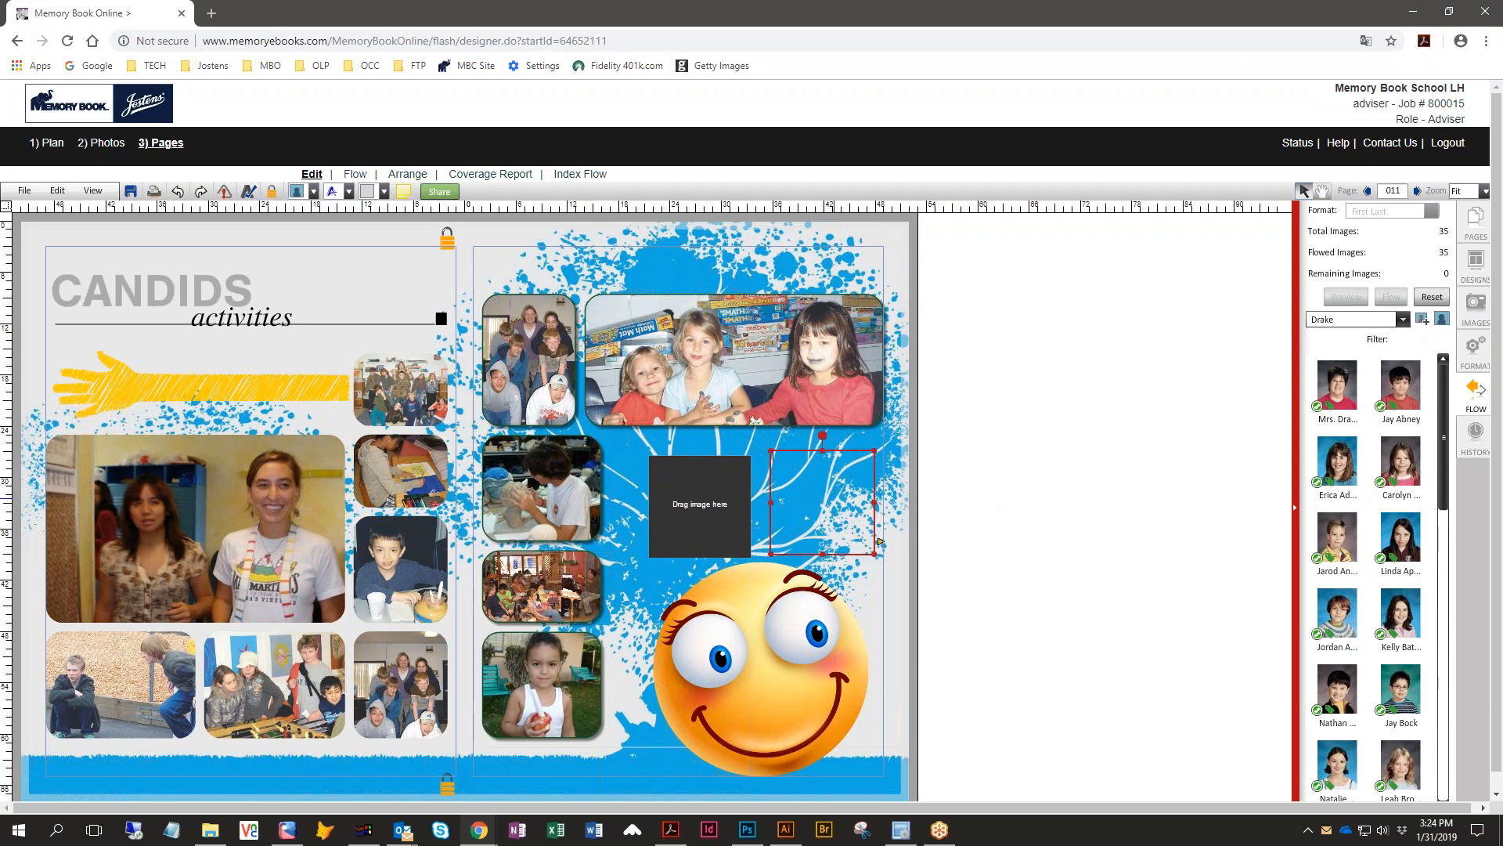
click(980, 470)
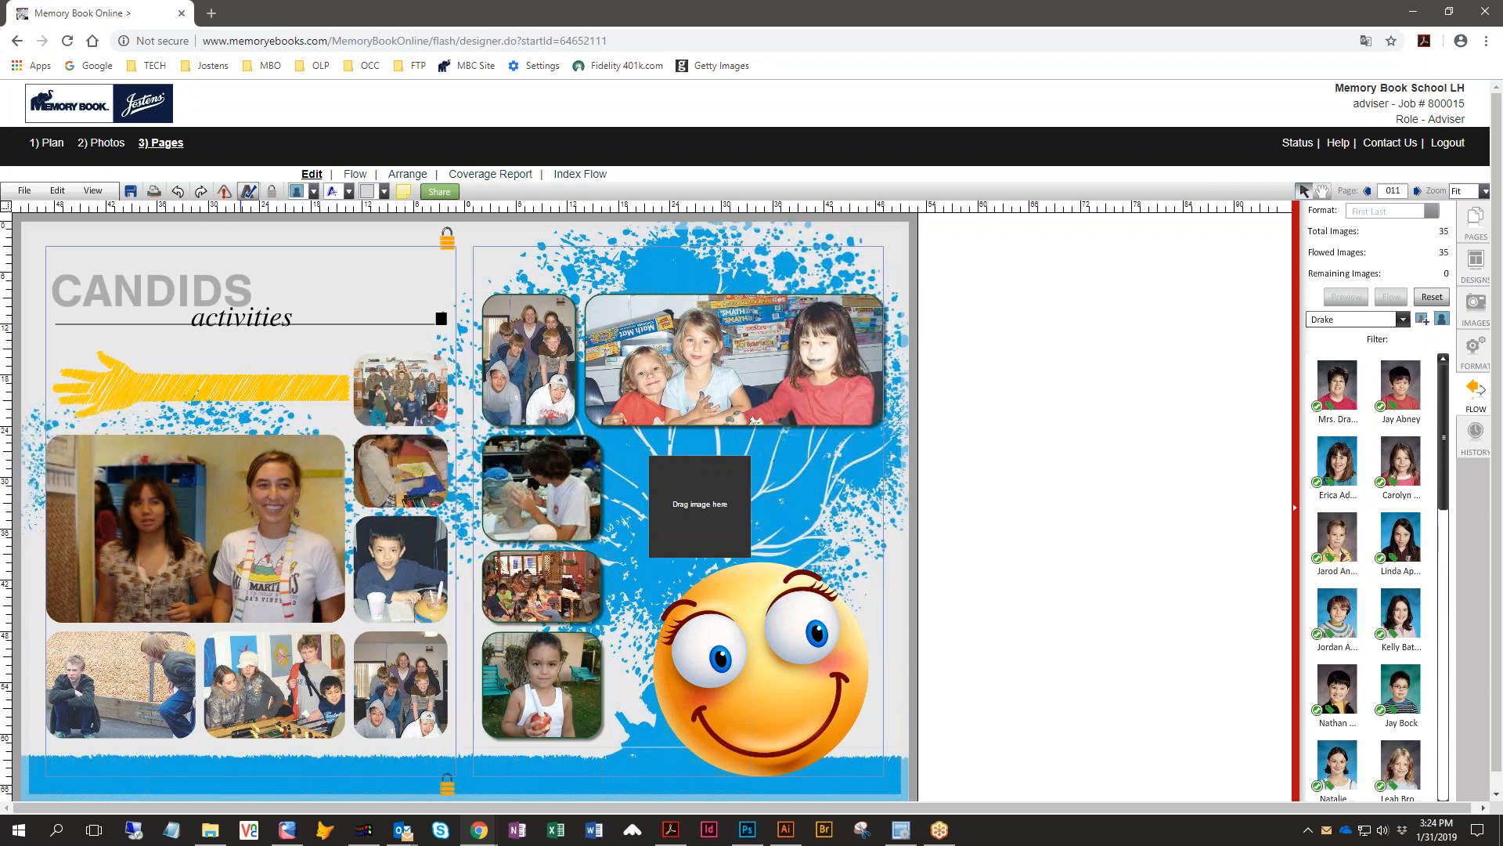
- Delete the empty text box and the empty image box on page 011, then save the spread
click(226, 194)
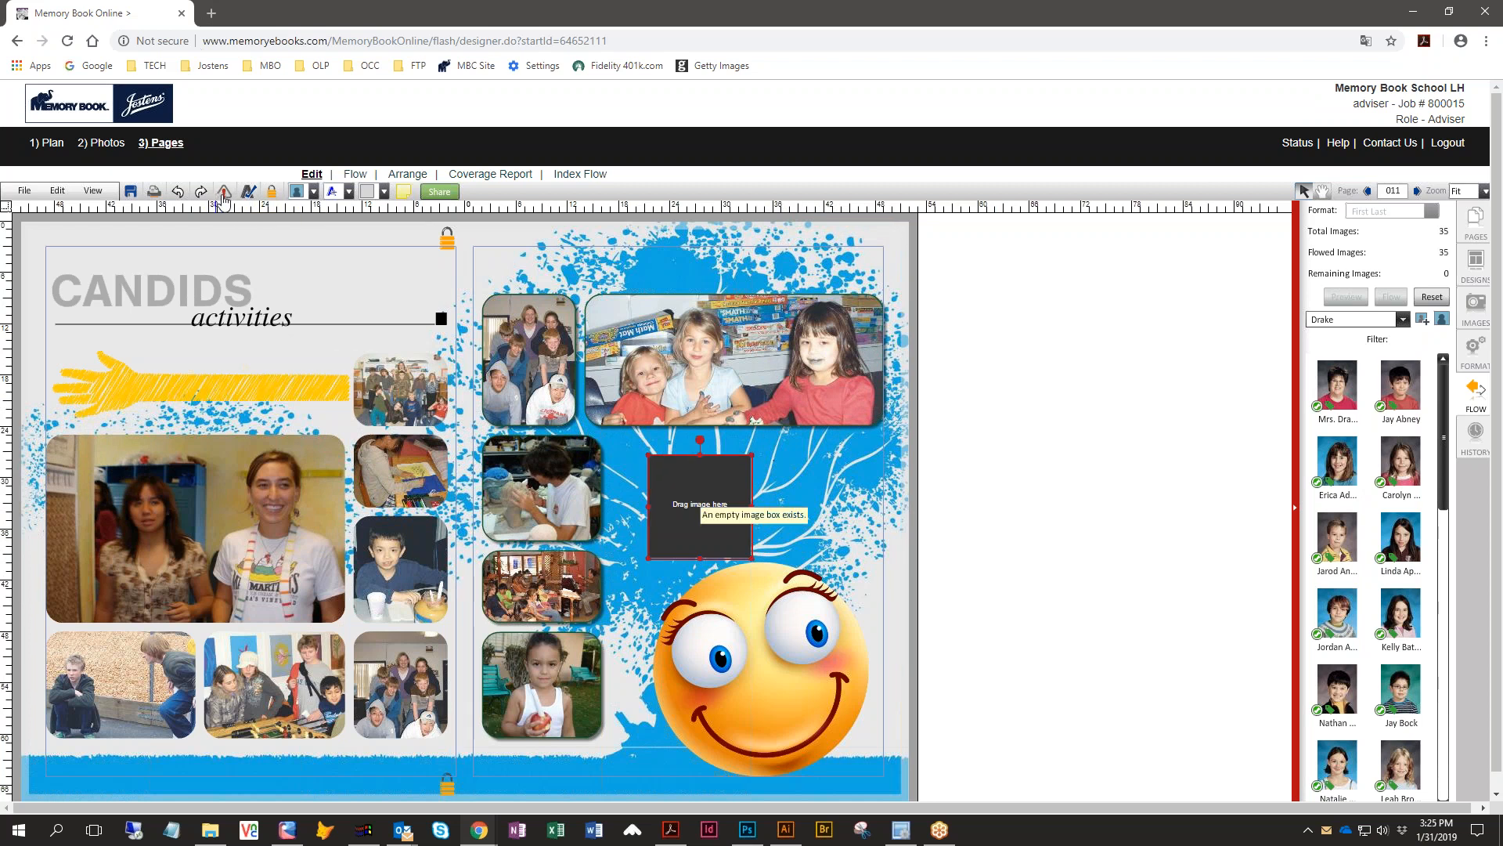
click(790, 469)
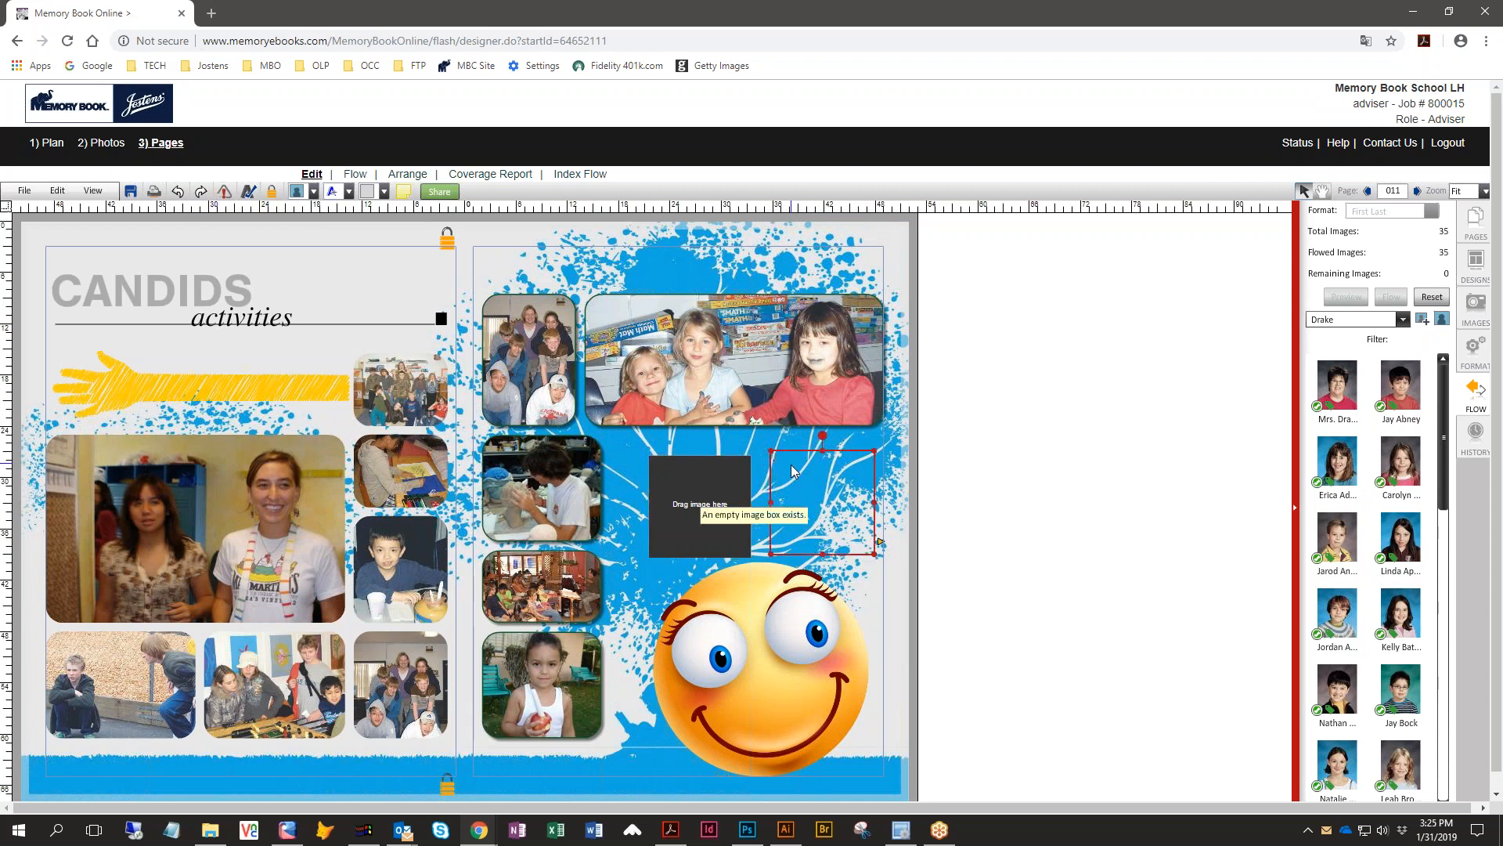
click(1048, 484)
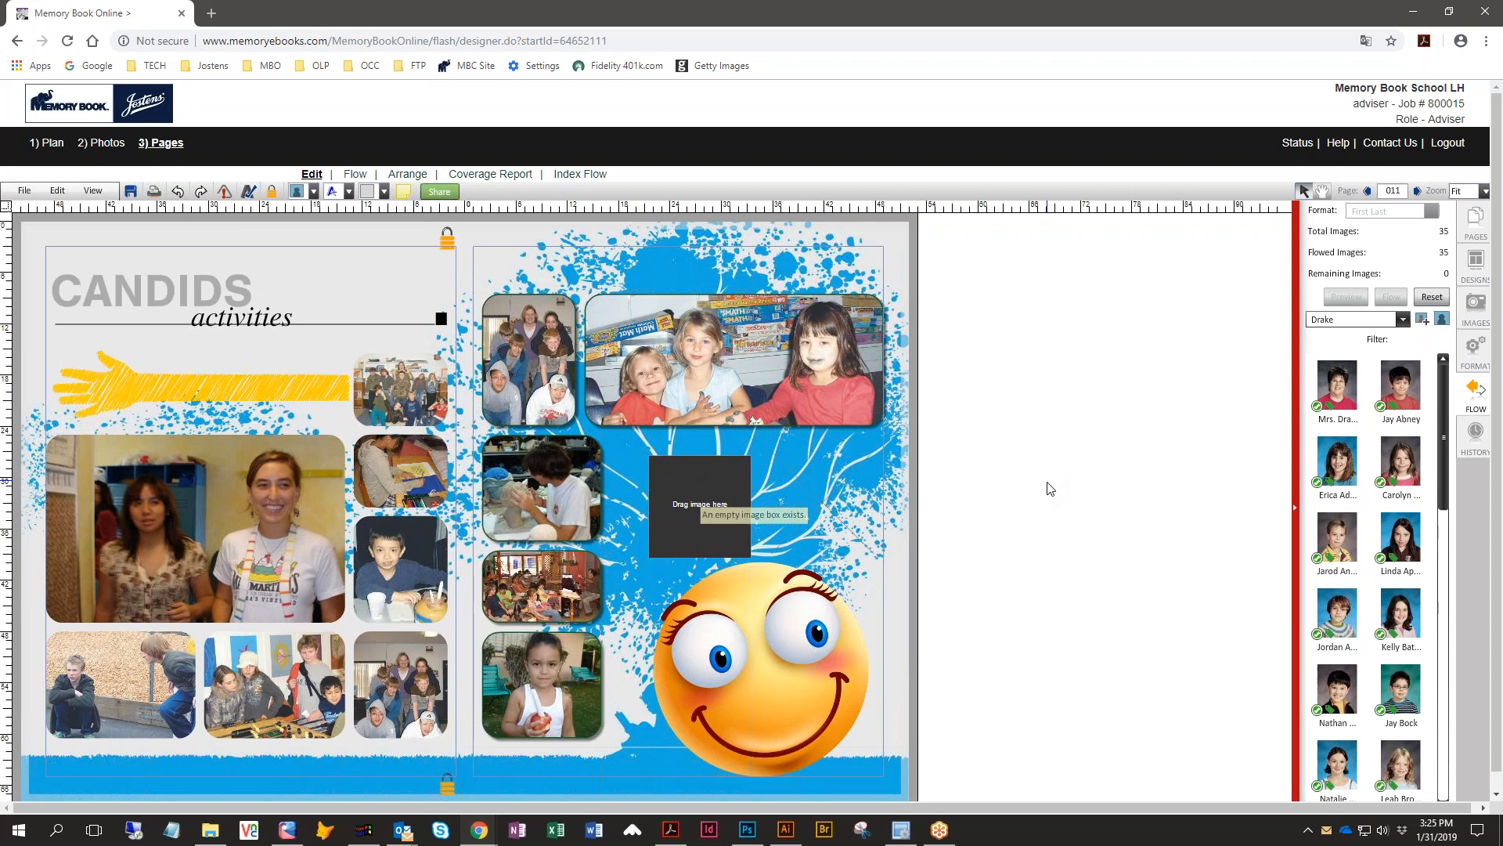
click(226, 193)
click(826, 508)
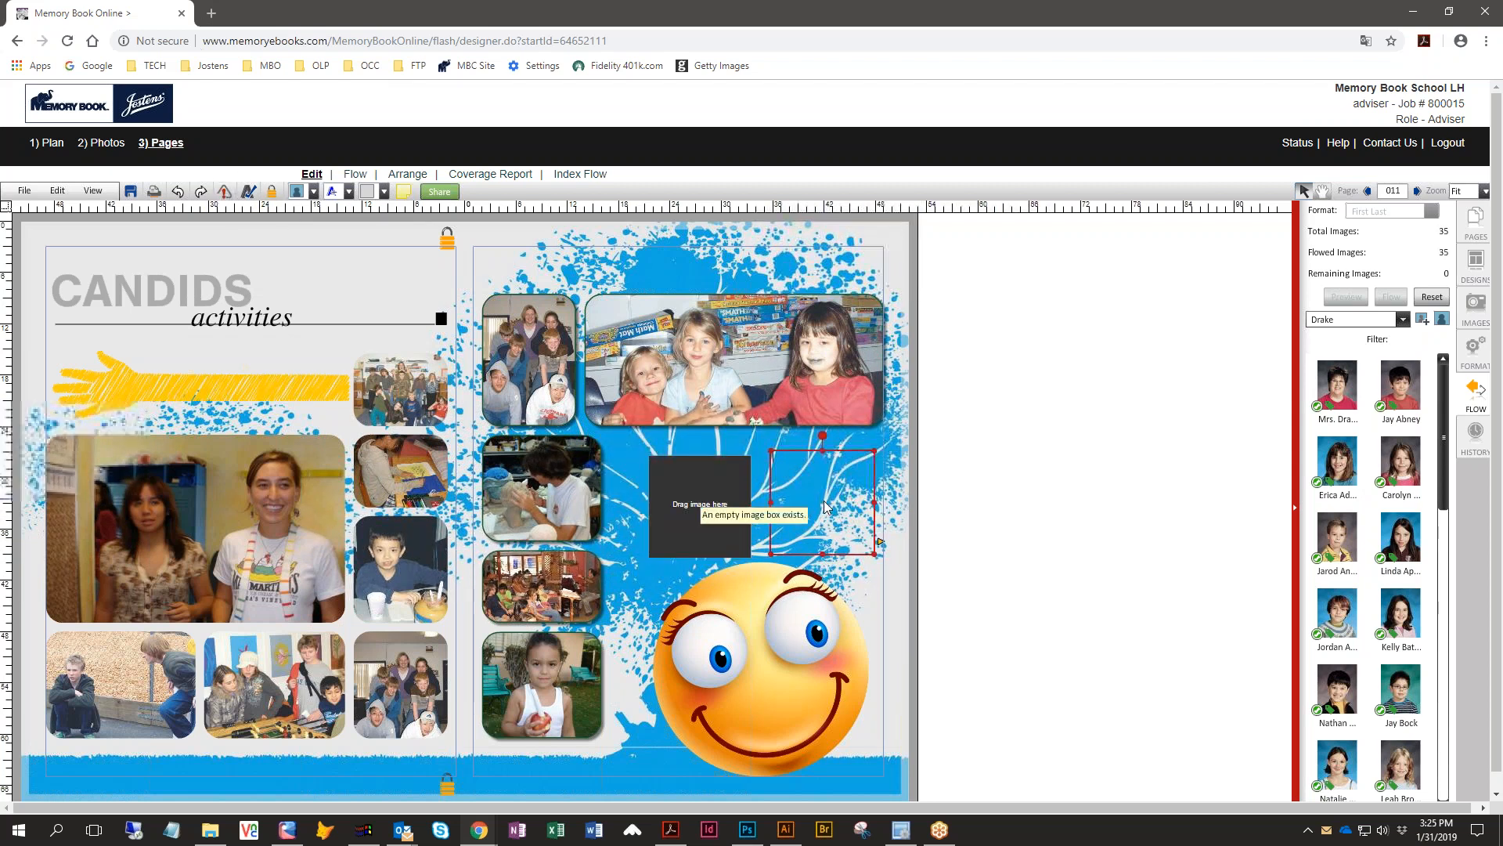
key(Delete)
click(687, 495)
key(Delete)
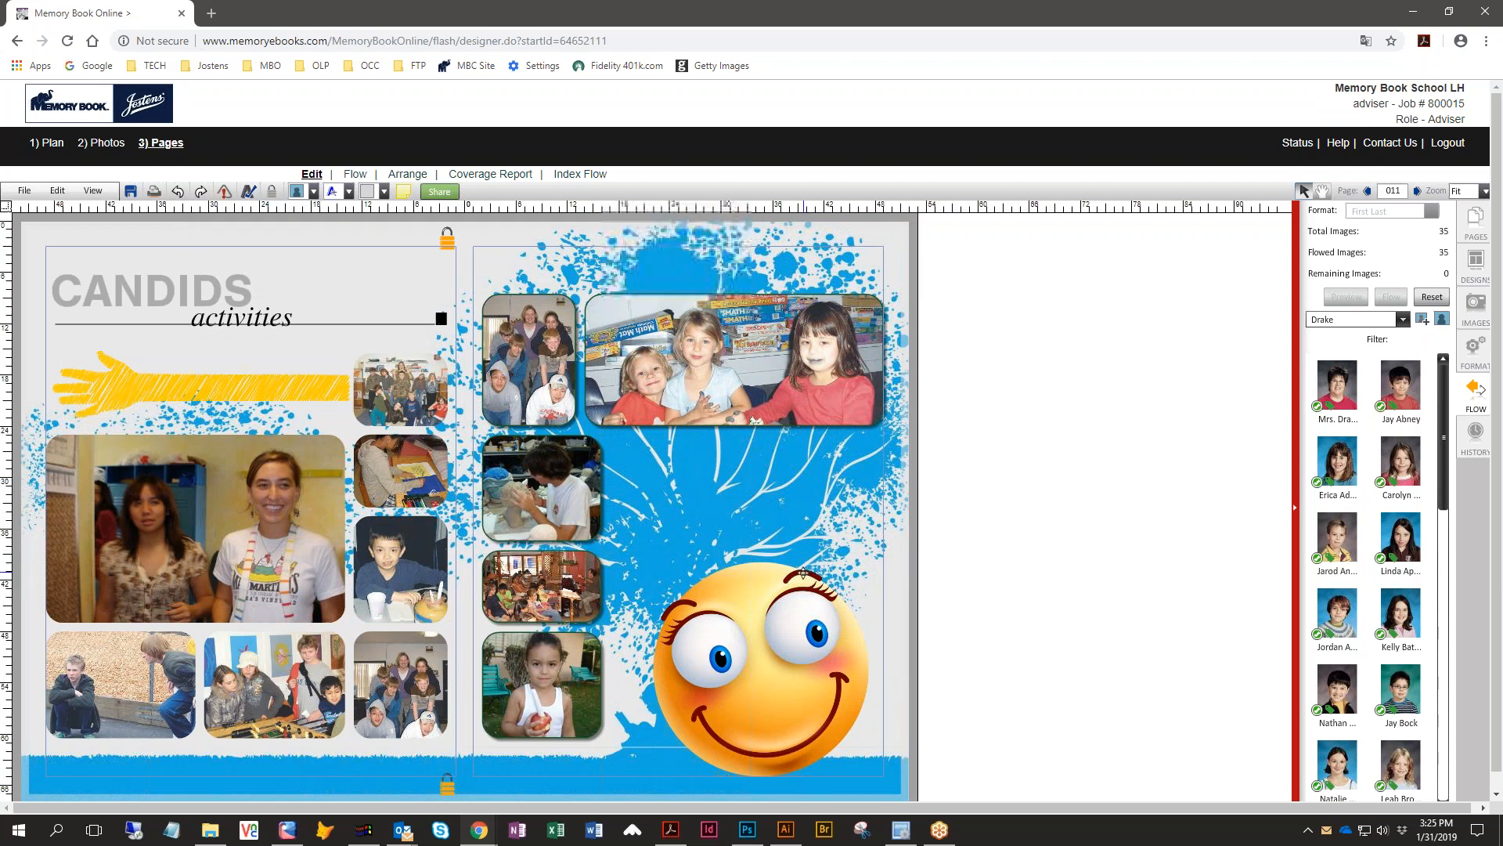
click(130, 196)
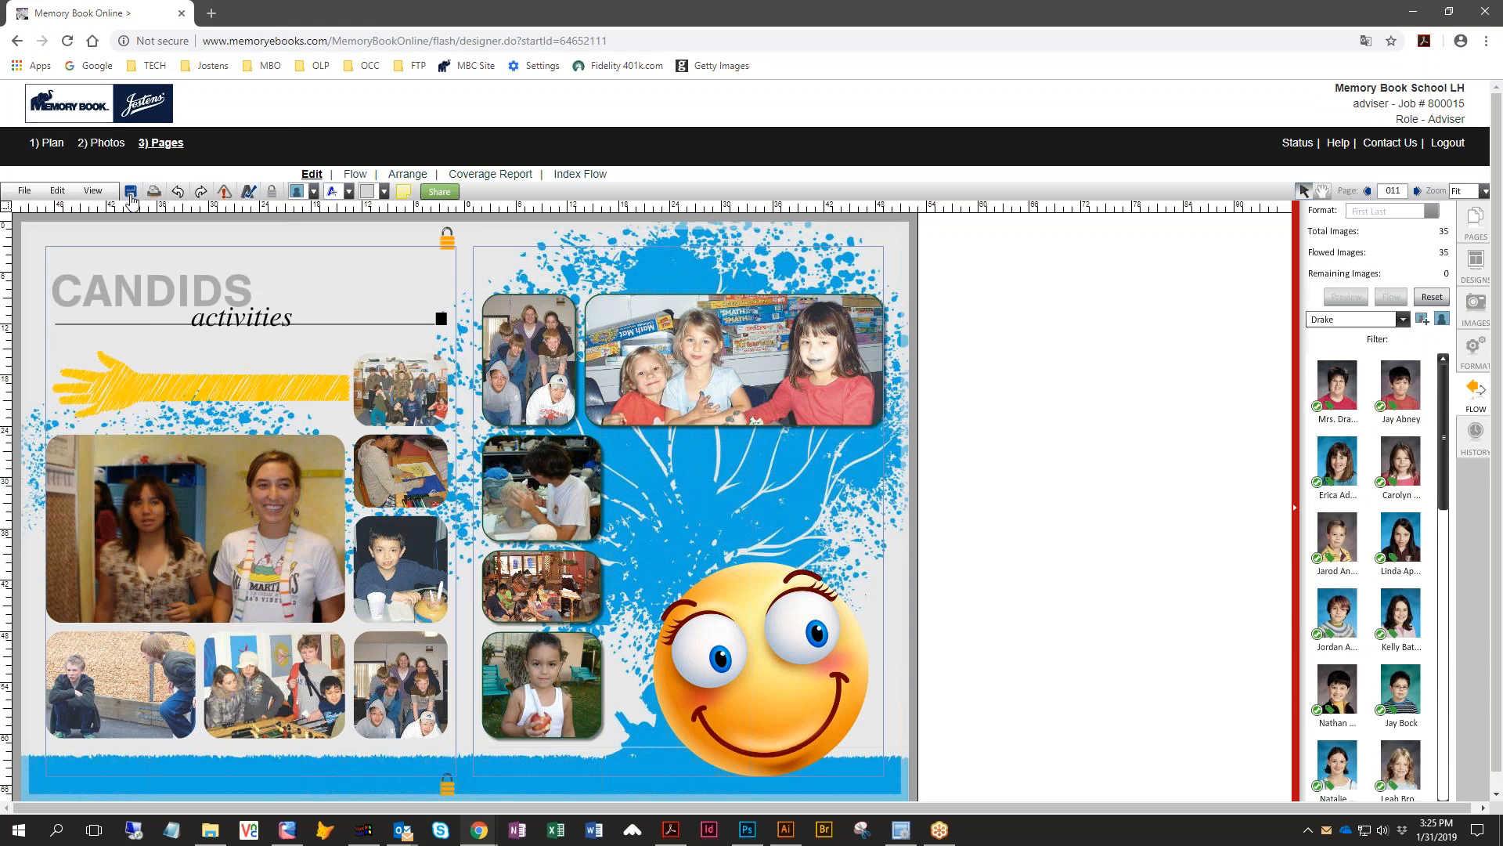
- Return to the page ladder and mark page 011 as complete
click(47, 143)
scroll(984, 668, down, 10)
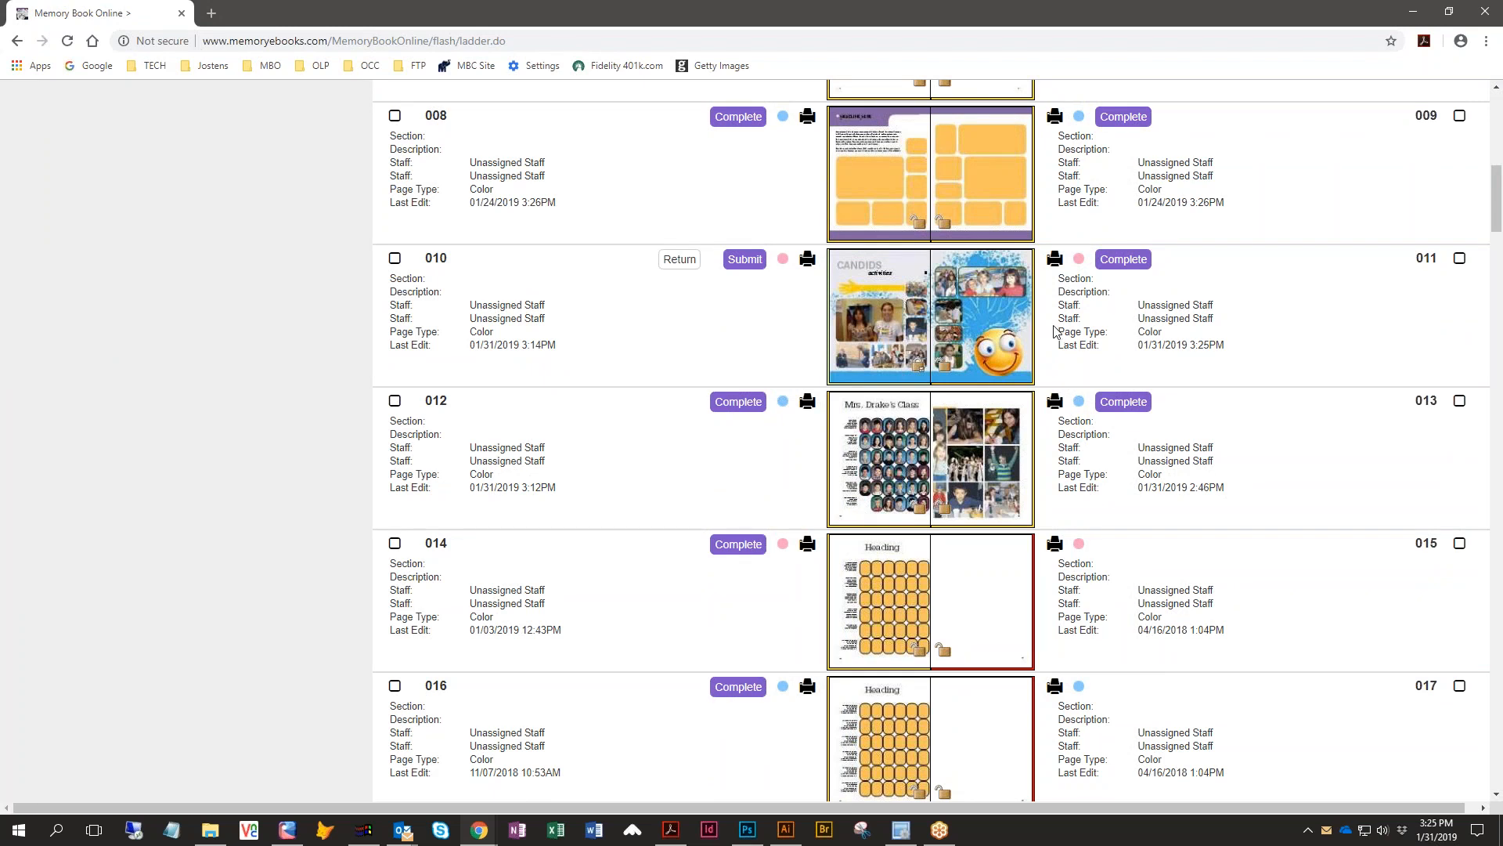
click(1115, 265)
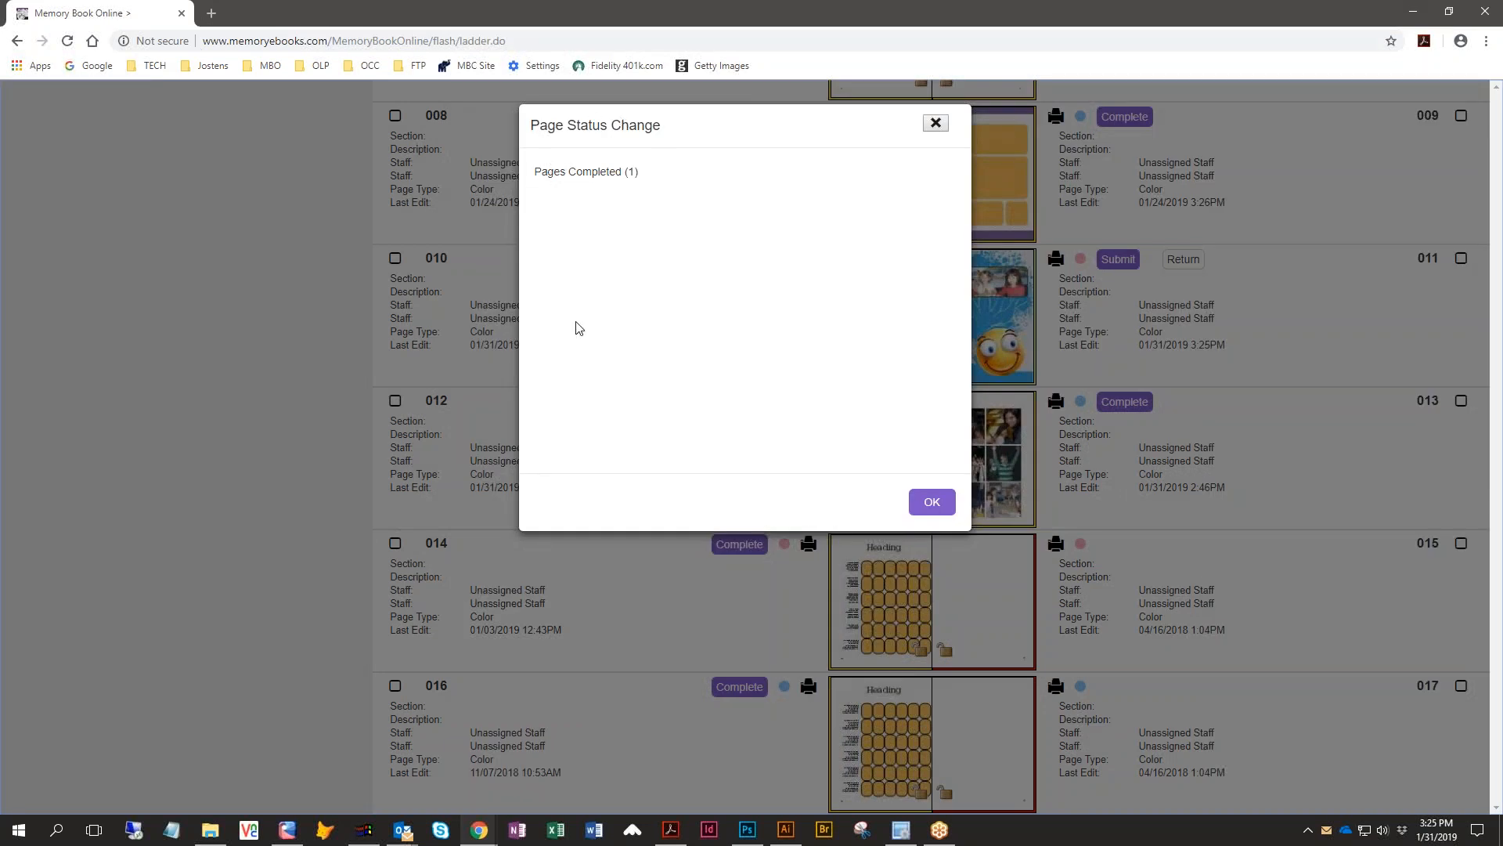
click(932, 505)
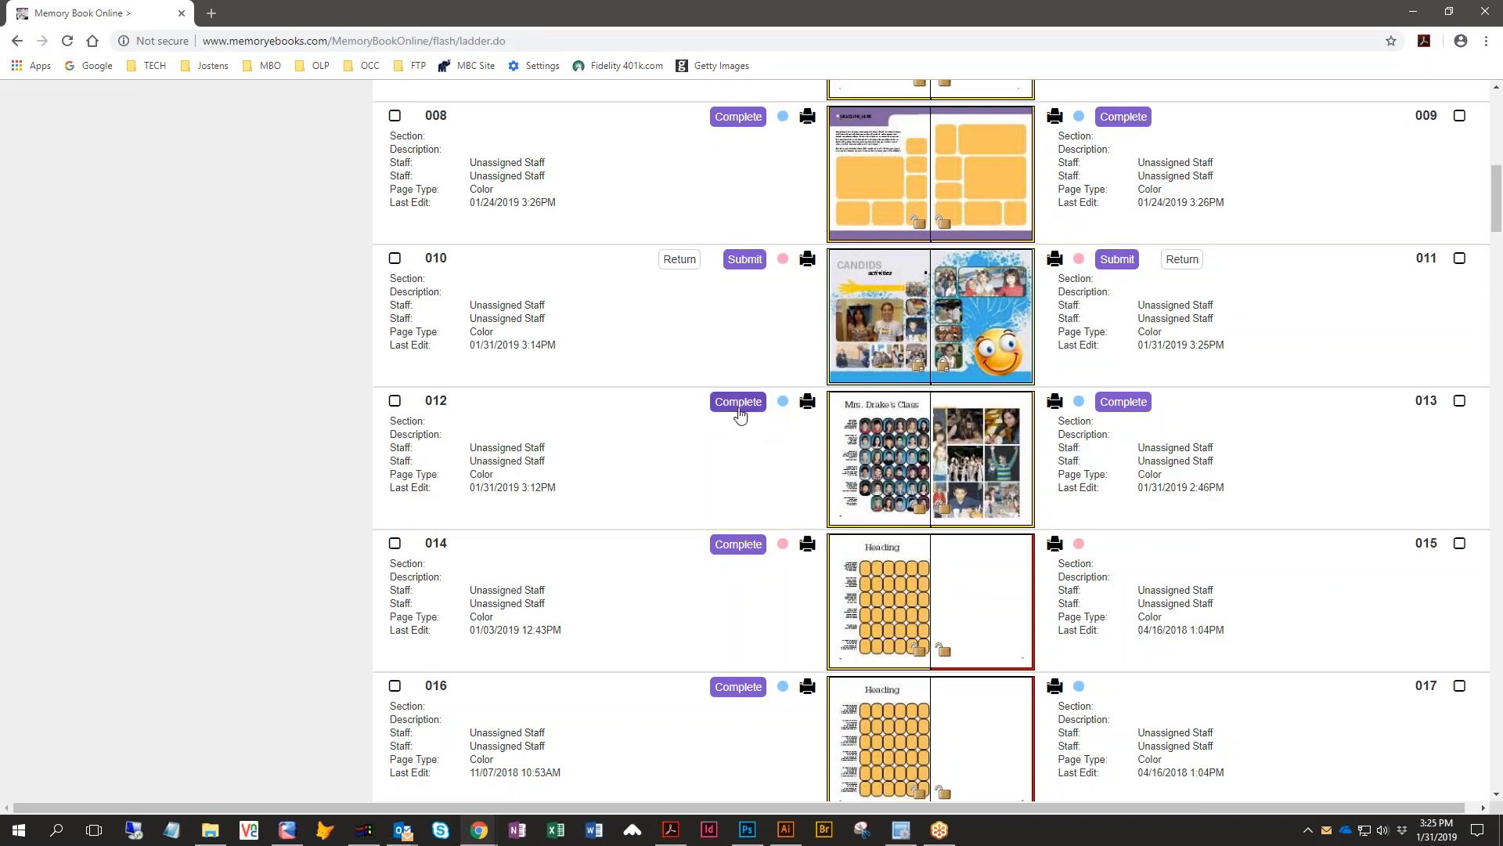
- Mark page 012 as complete, then try to mark page 013 as complete and dismiss the status dialog
click(740, 402)
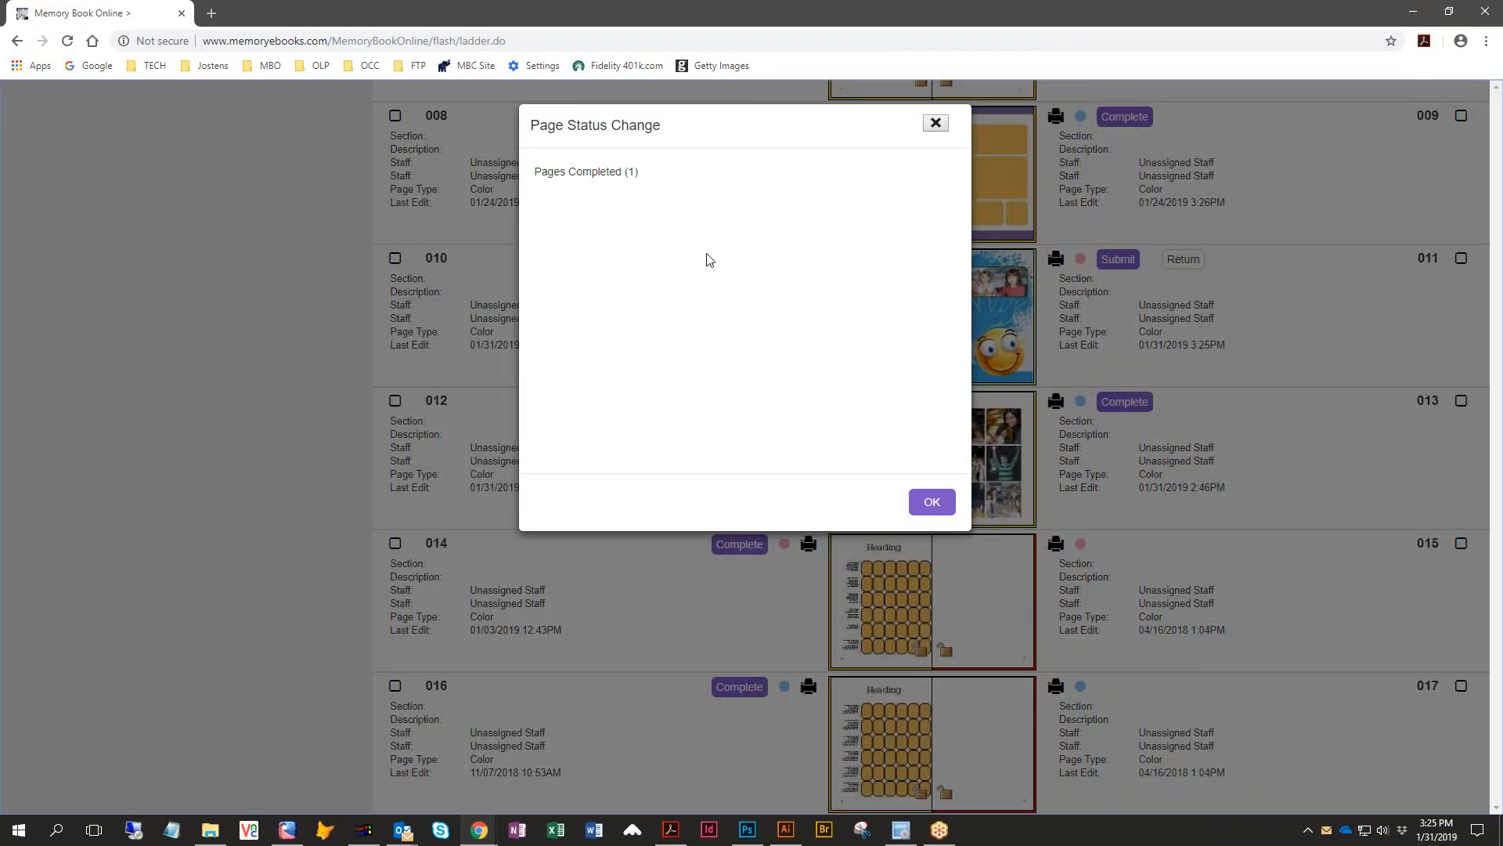
click(932, 502)
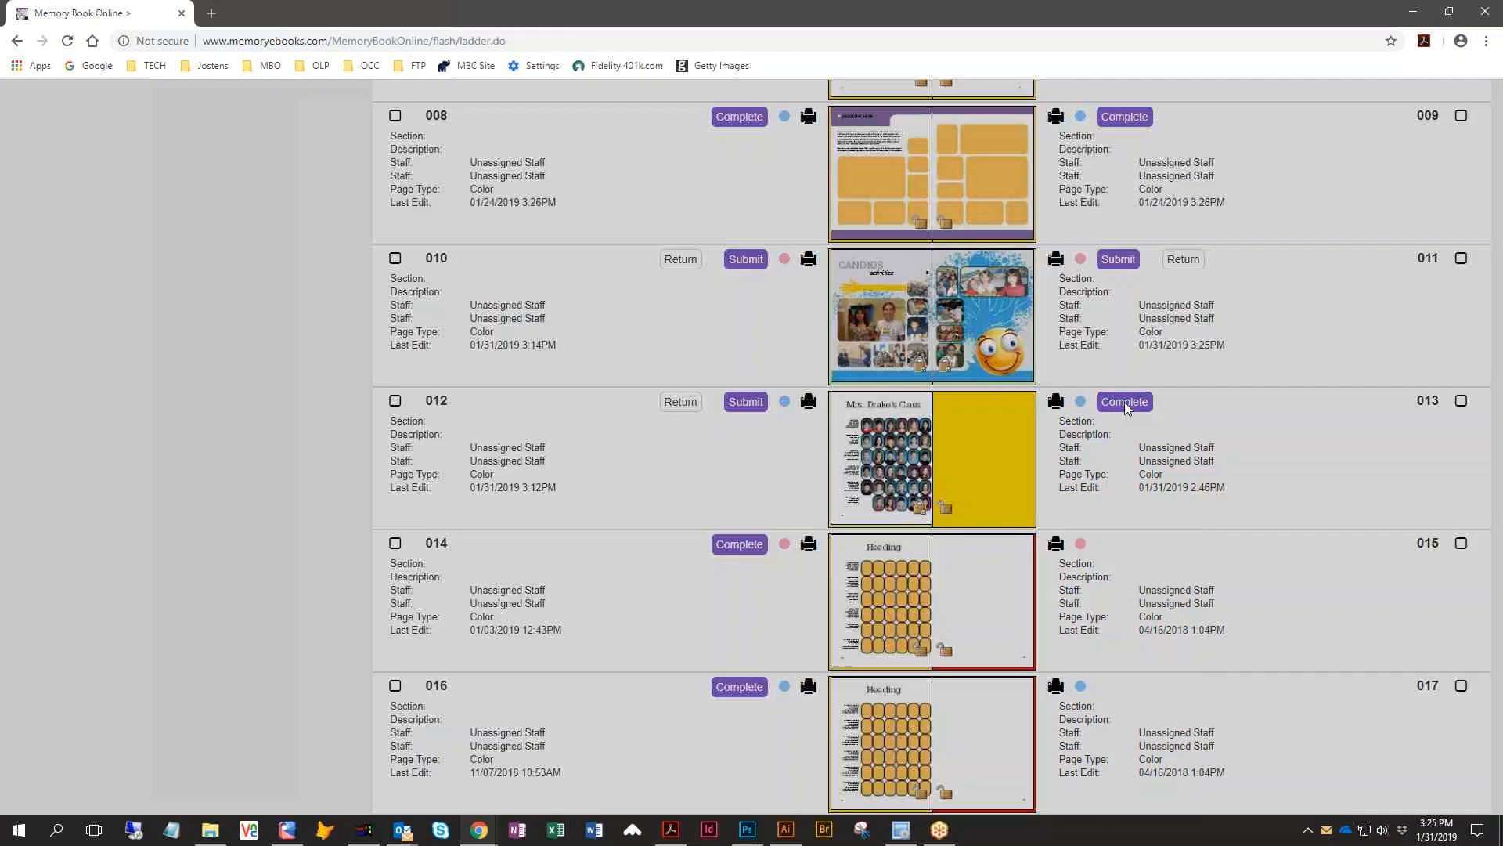
click(1125, 402)
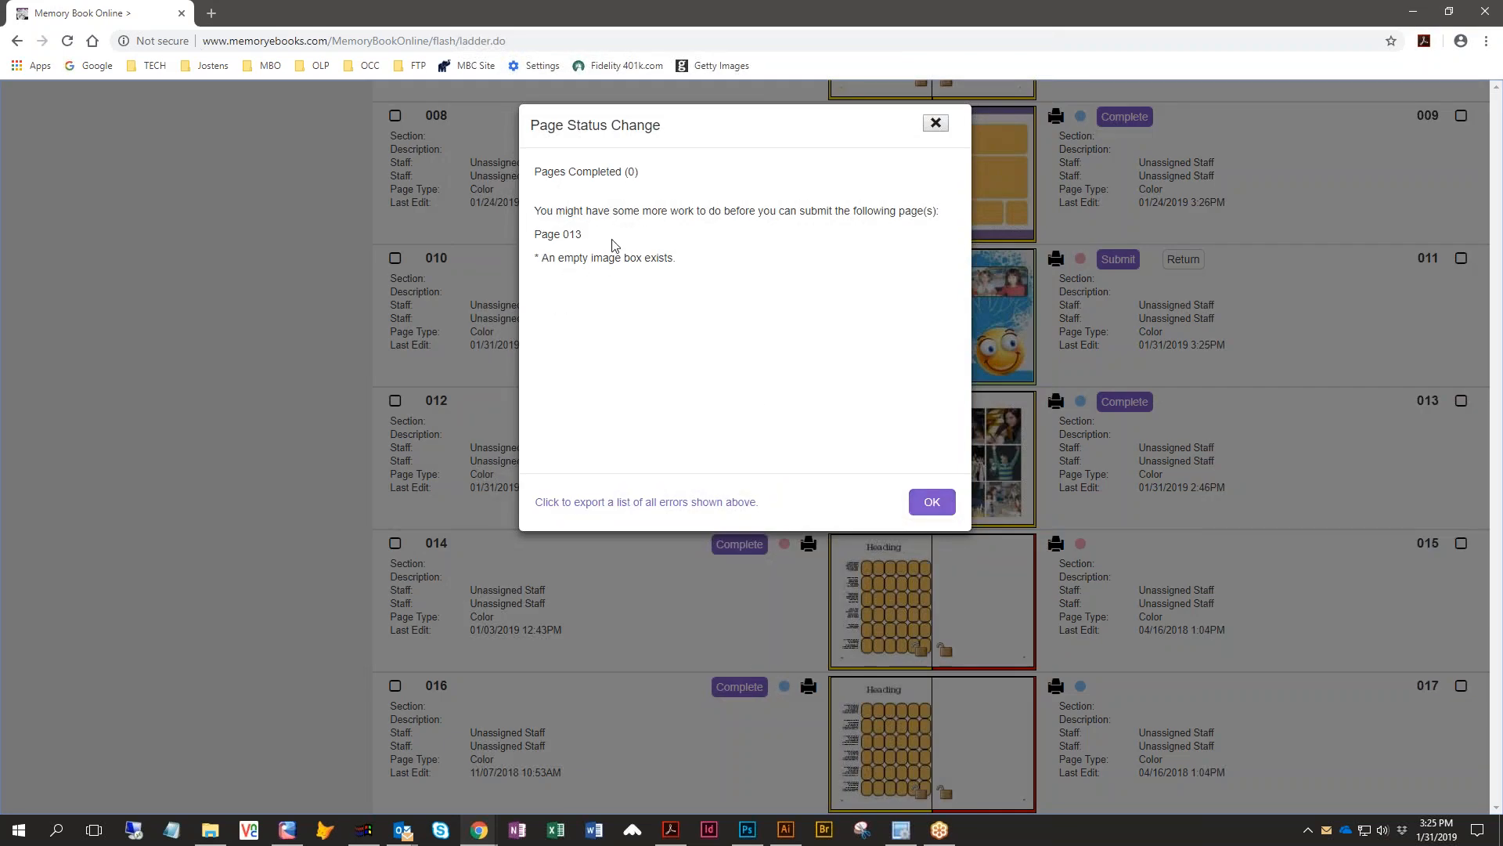
click(930, 503)
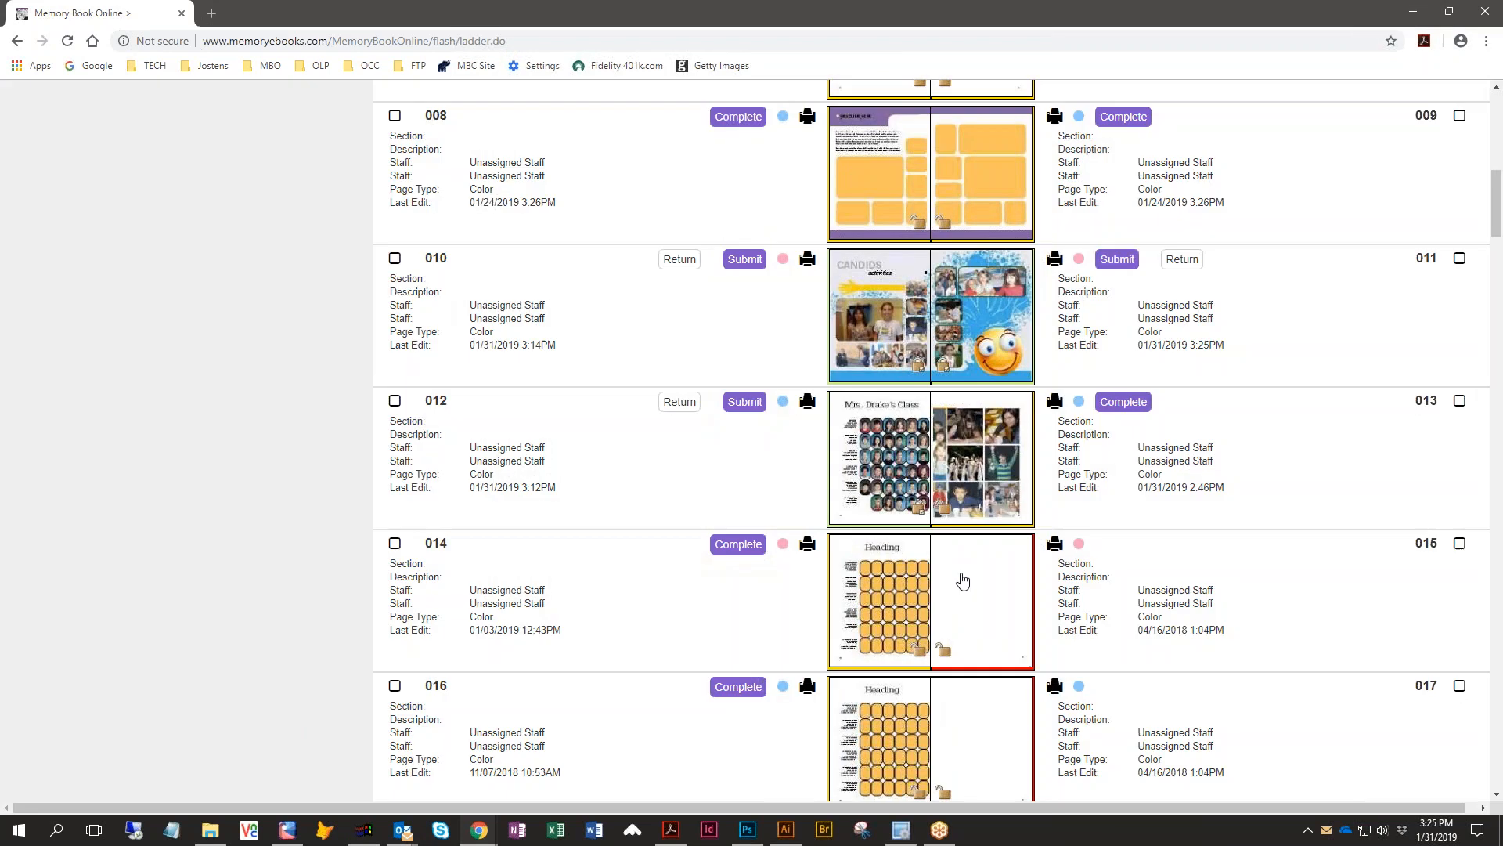
- Open spread 12–13 in the page editor, run the check for empty boxes on page 013, and save the spread
click(981, 501)
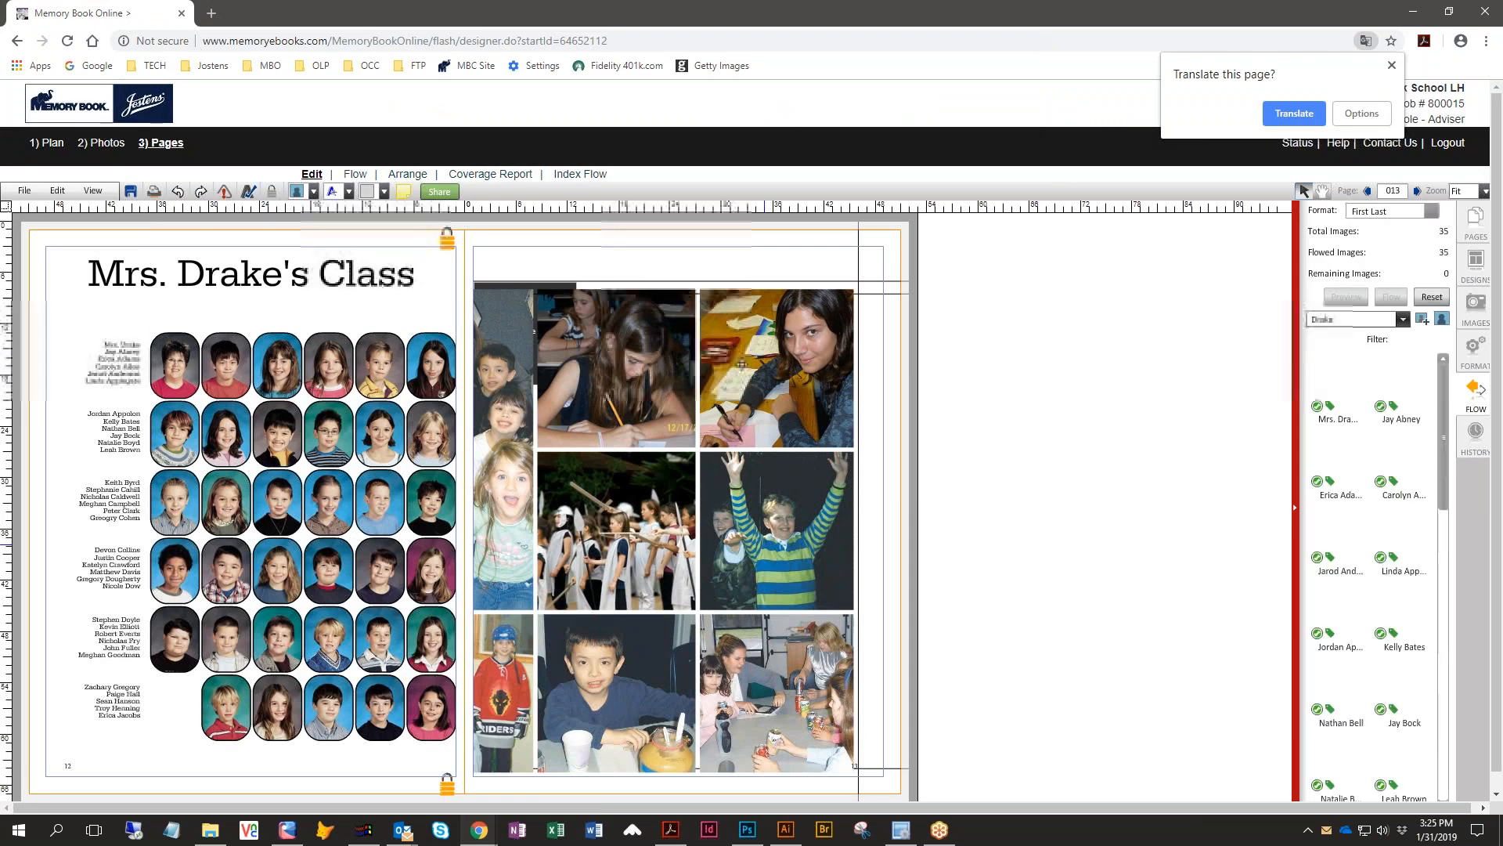
click(223, 192)
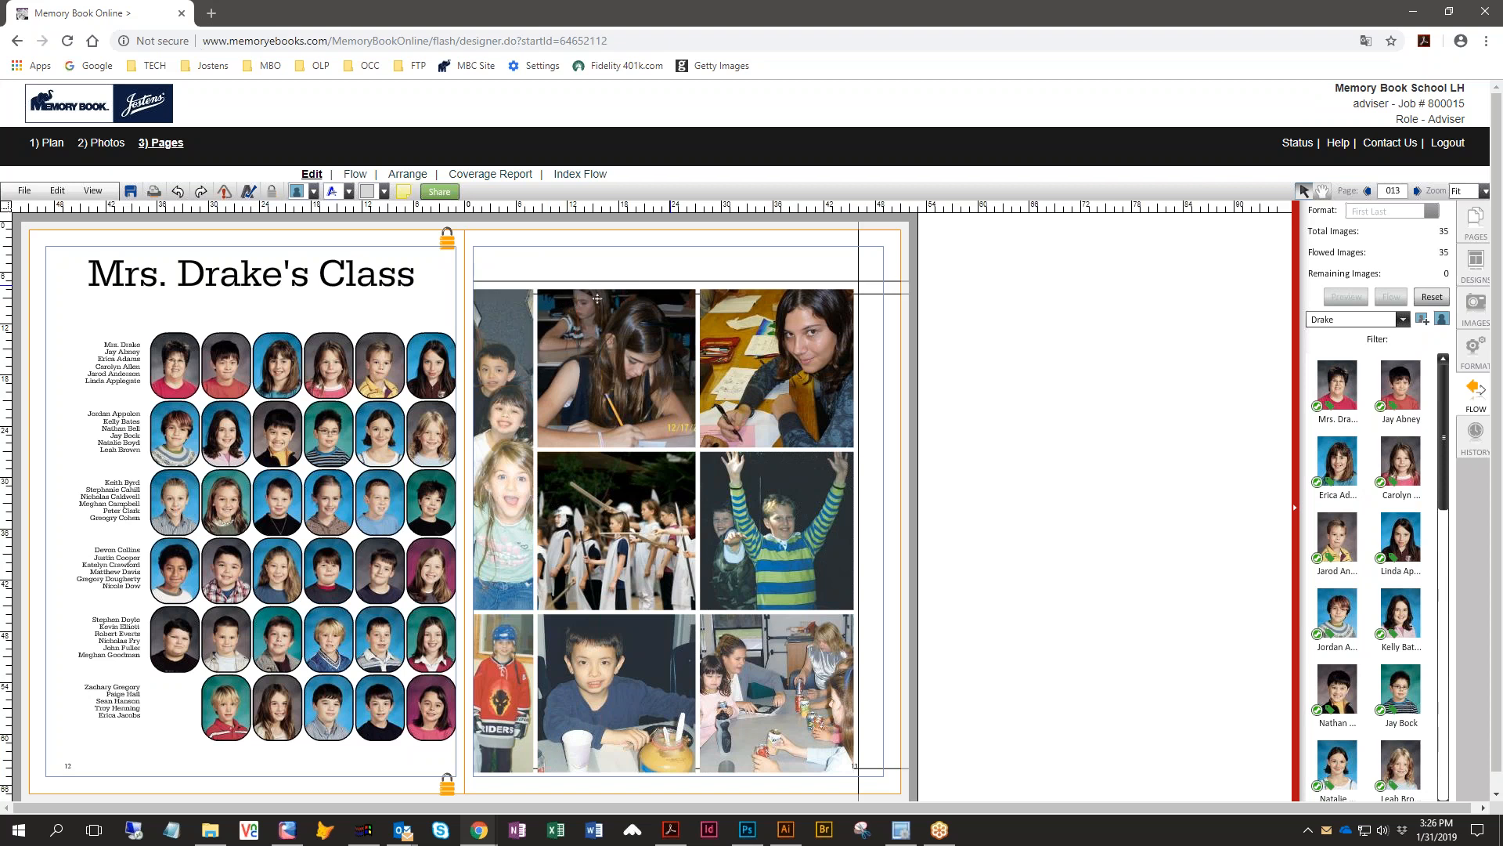
click(130, 193)
- Return to the page ladder and mark page 013 as complete
click(46, 143)
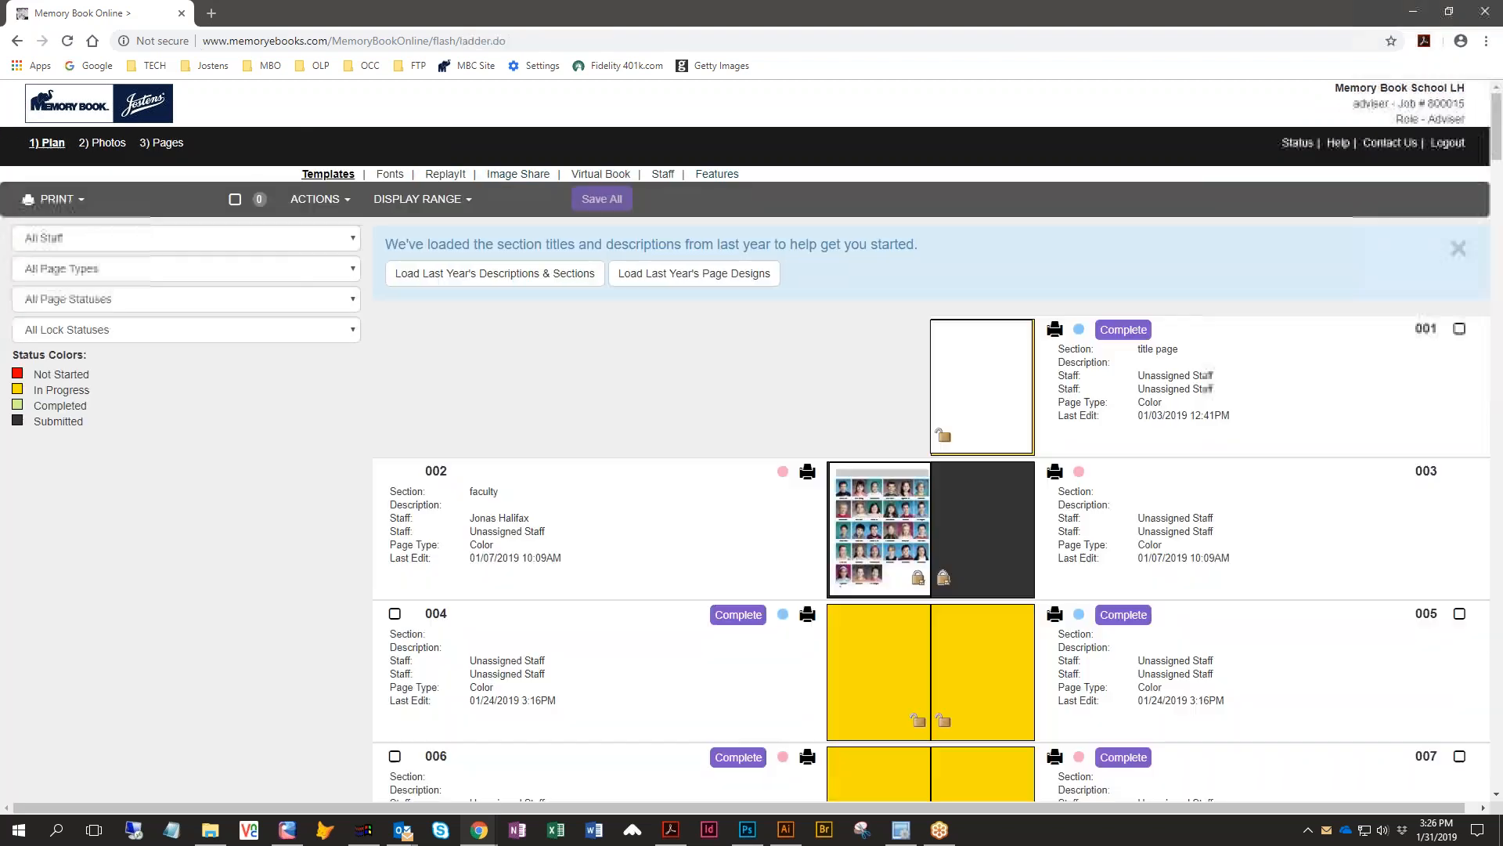
scroll(910, 633, down, 15)
scroll(932, 440, down, 18)
scroll(1135, 562, up, 20)
click(1134, 559)
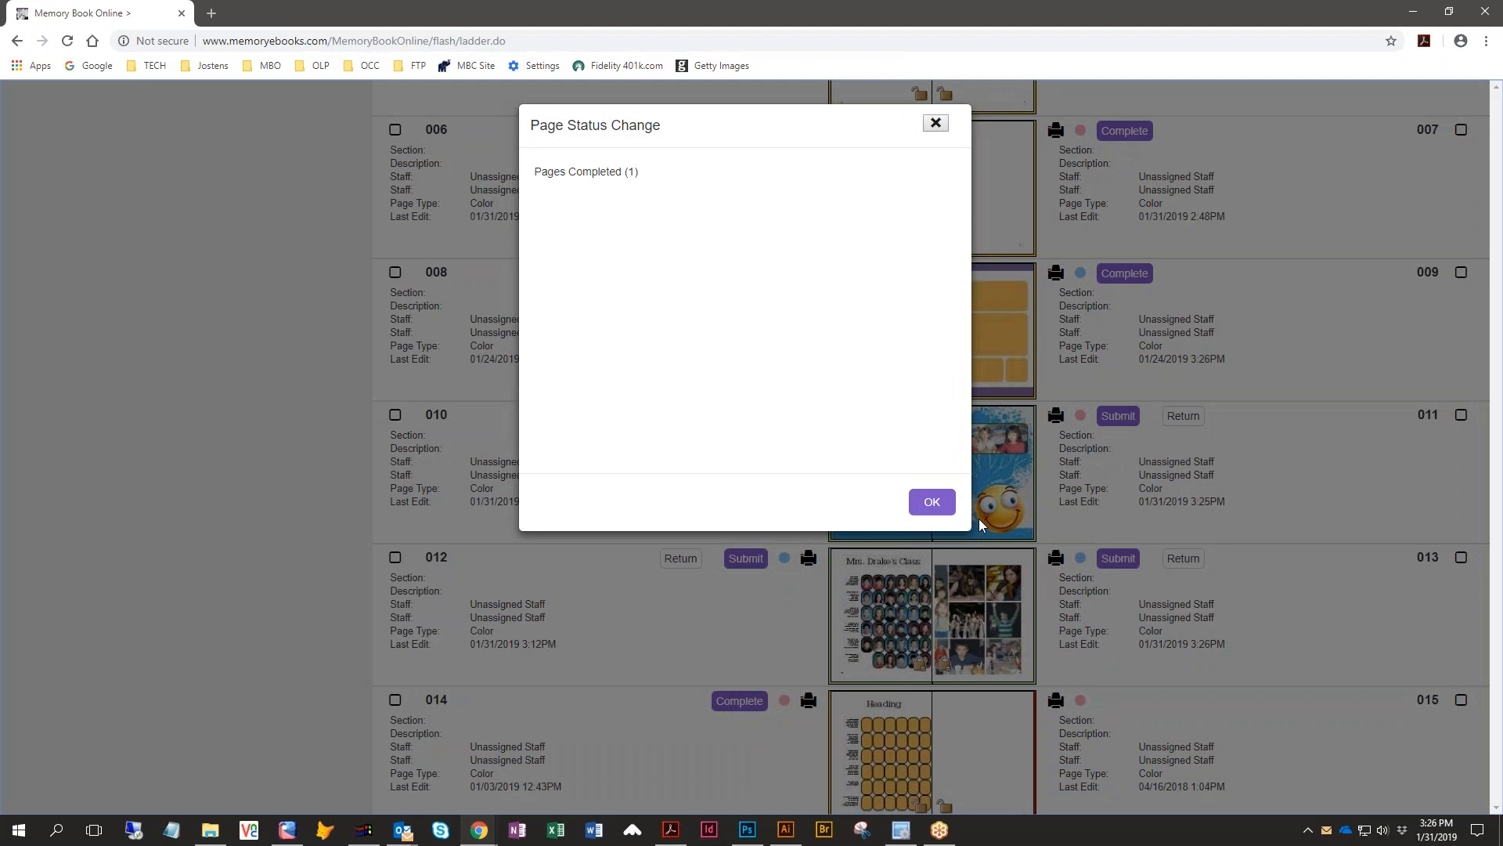
click(933, 505)
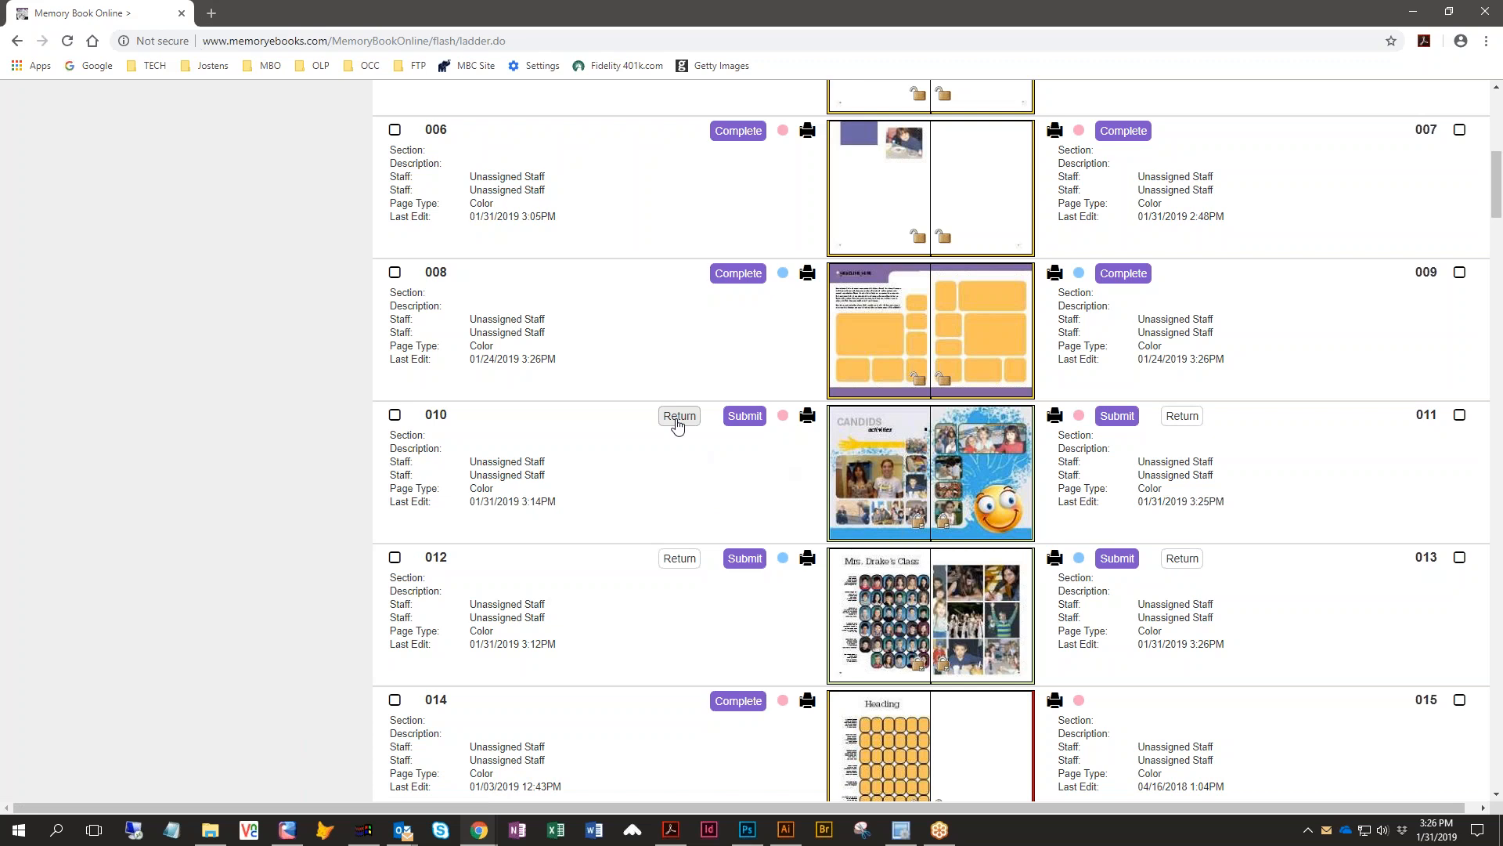
- Open the PDF proof of page 010 from the ladder, review it, and close the proof tab
click(808, 422)
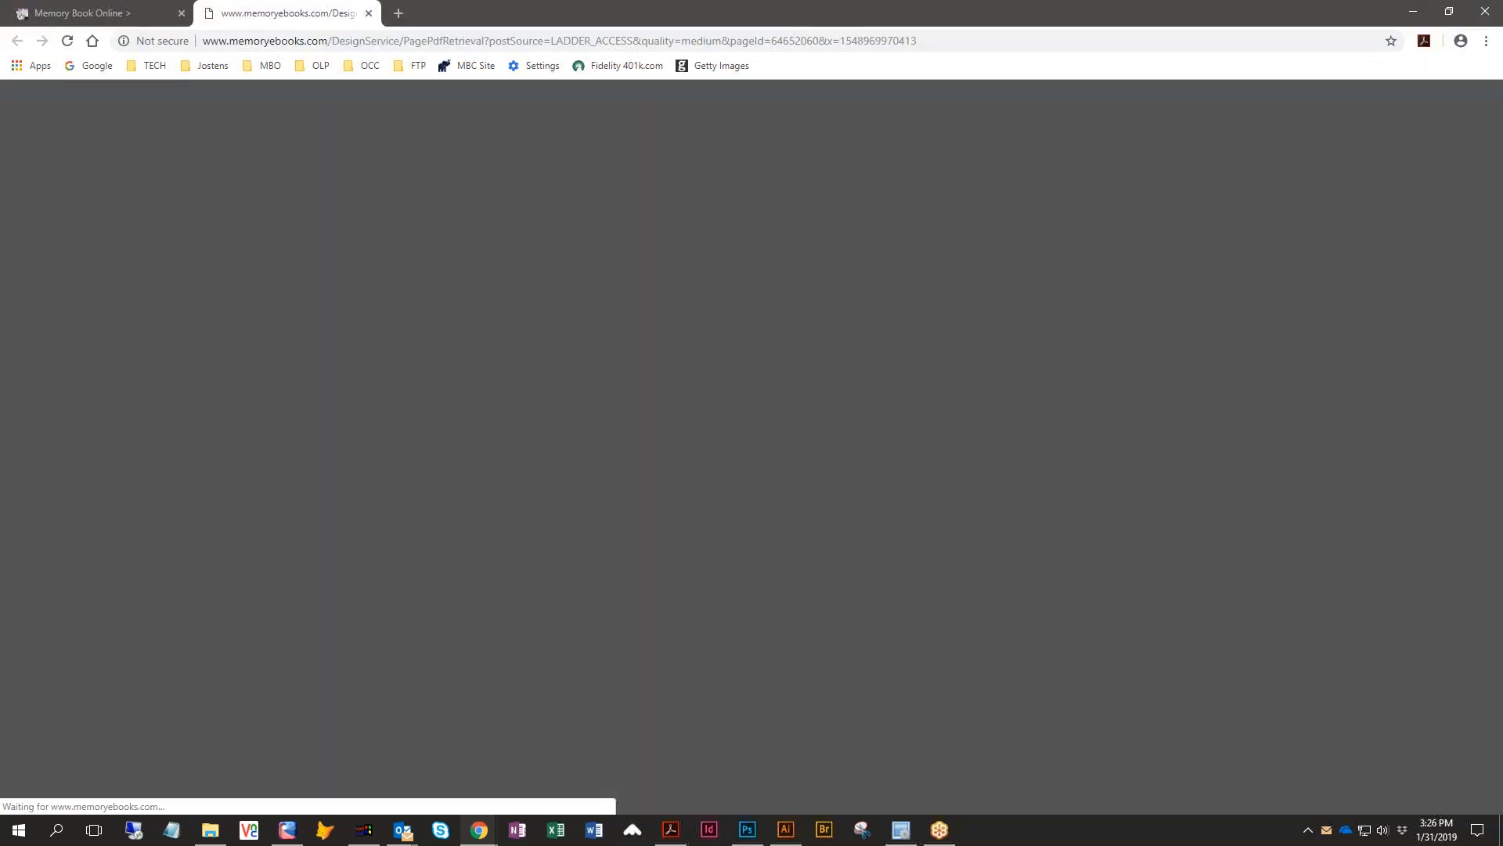
scroll(795, 546, down, 3)
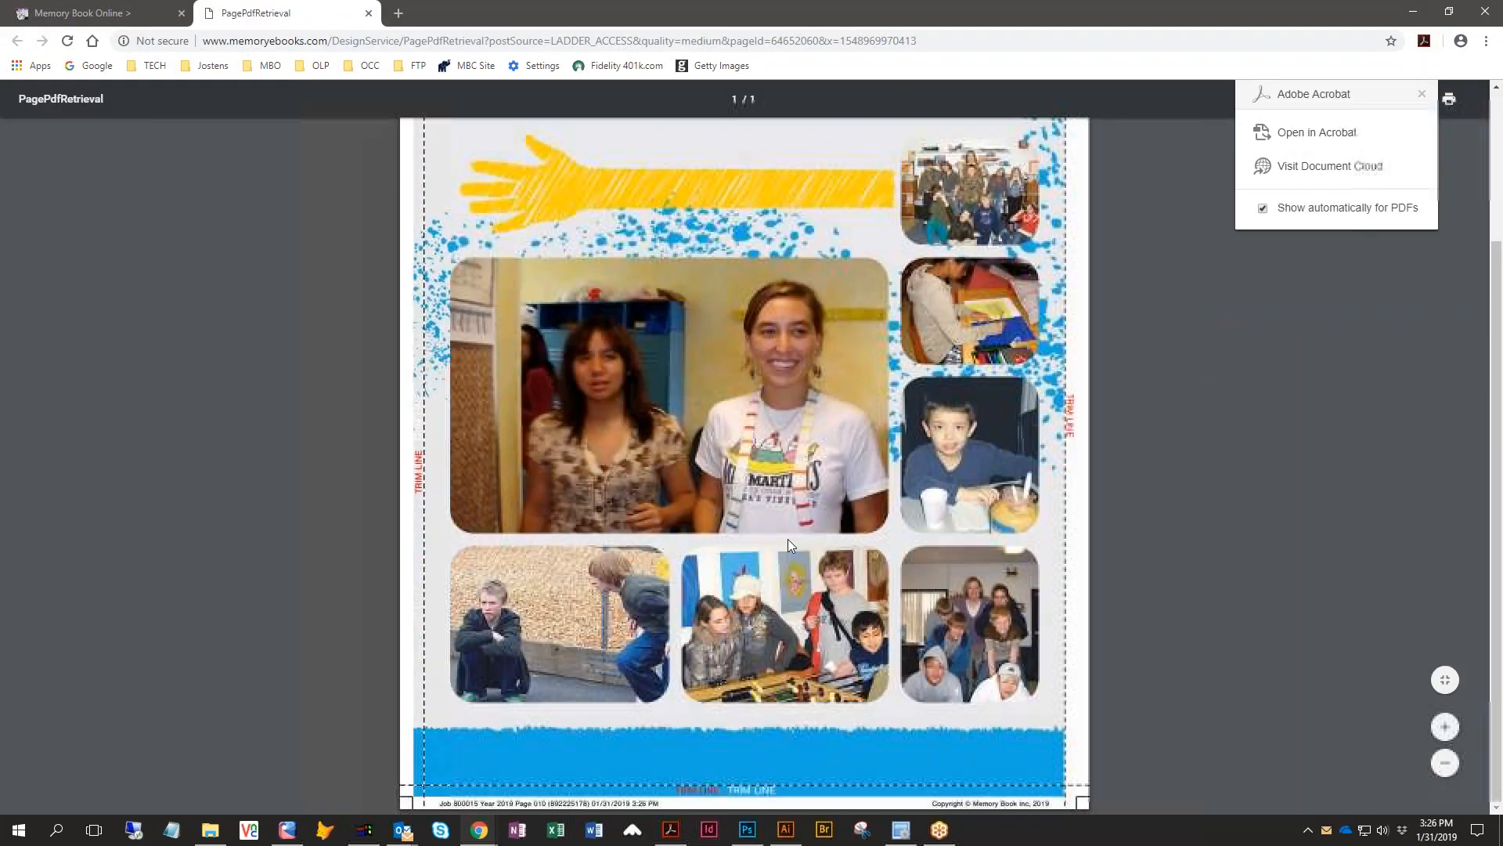
scroll(764, 513, up, 3)
scroll(766, 523, down, 3)
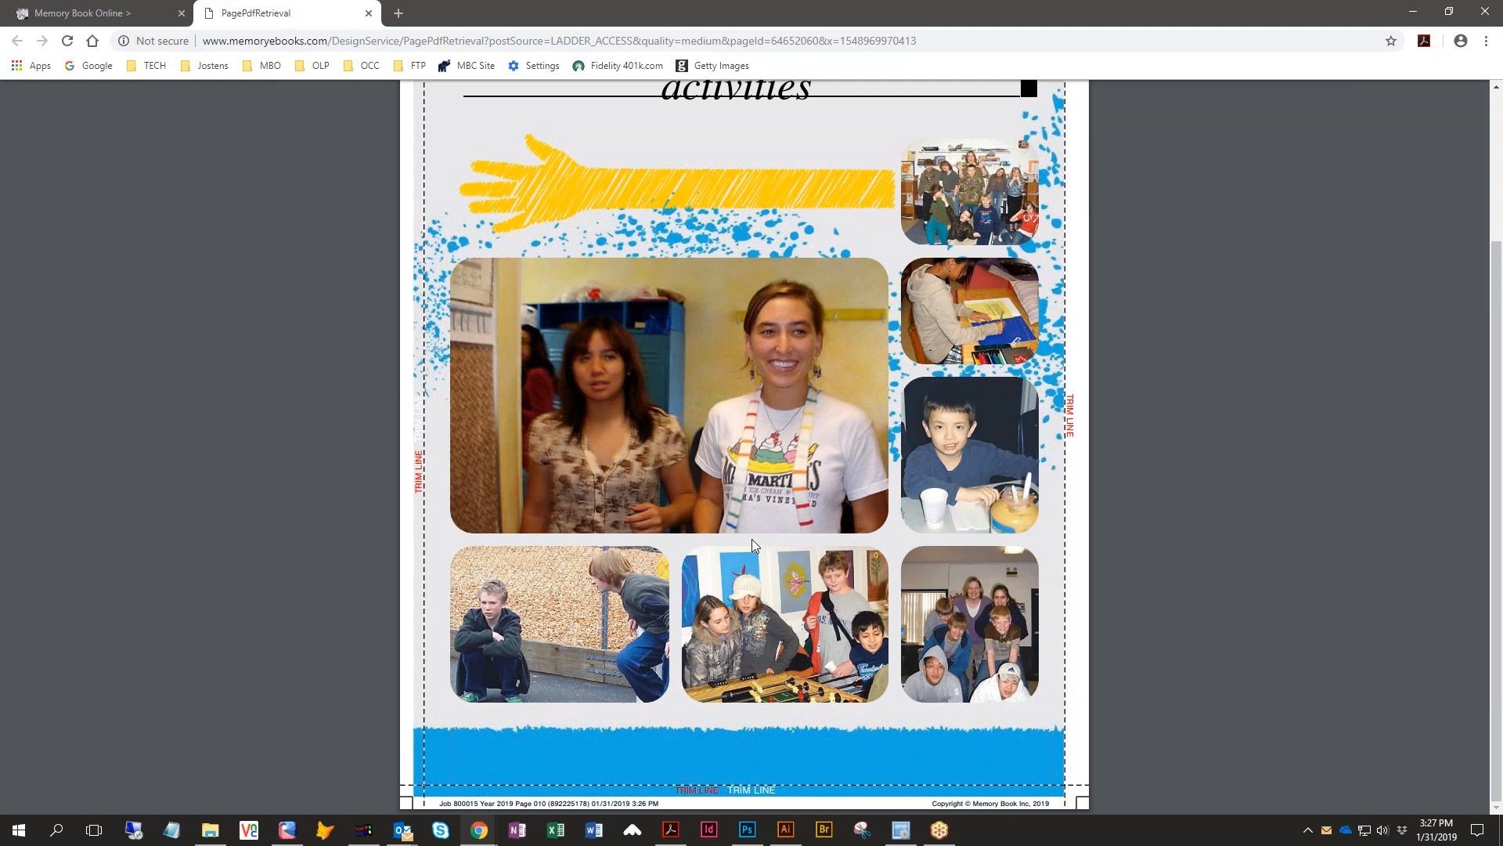
click(368, 14)
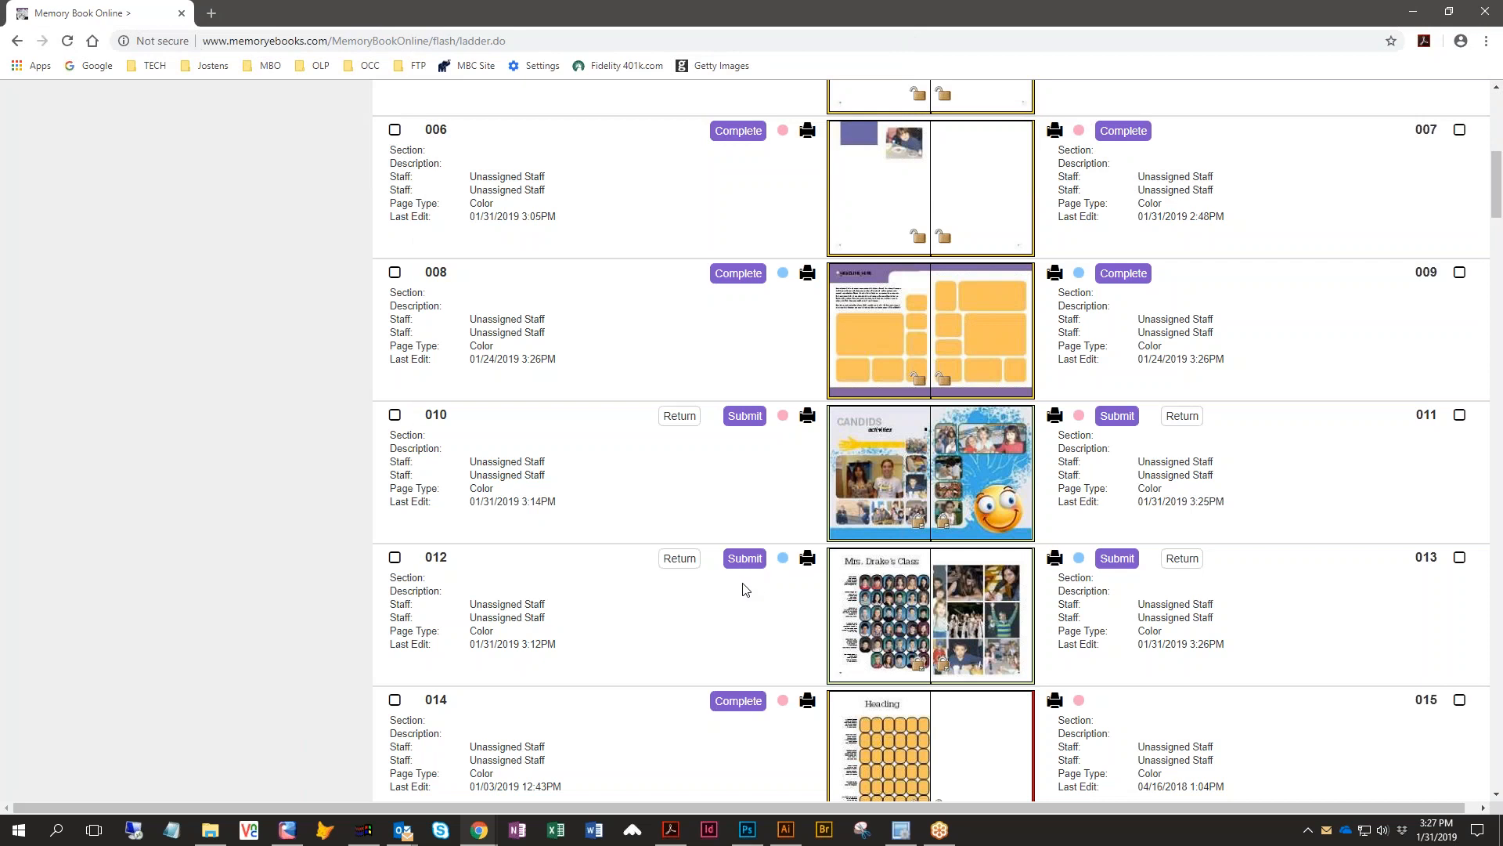
click(808, 419)
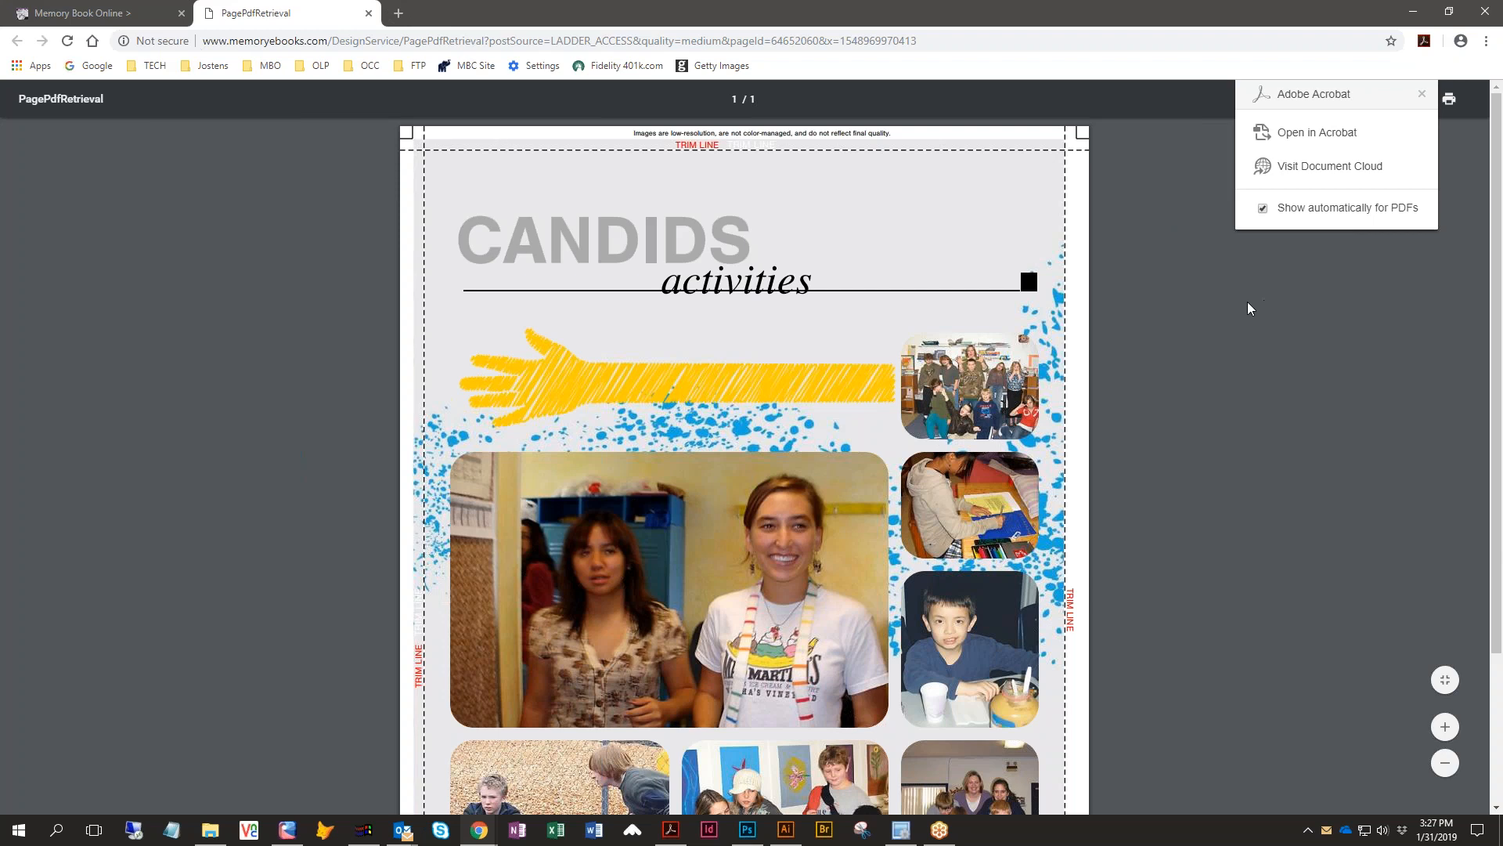
click(1422, 94)
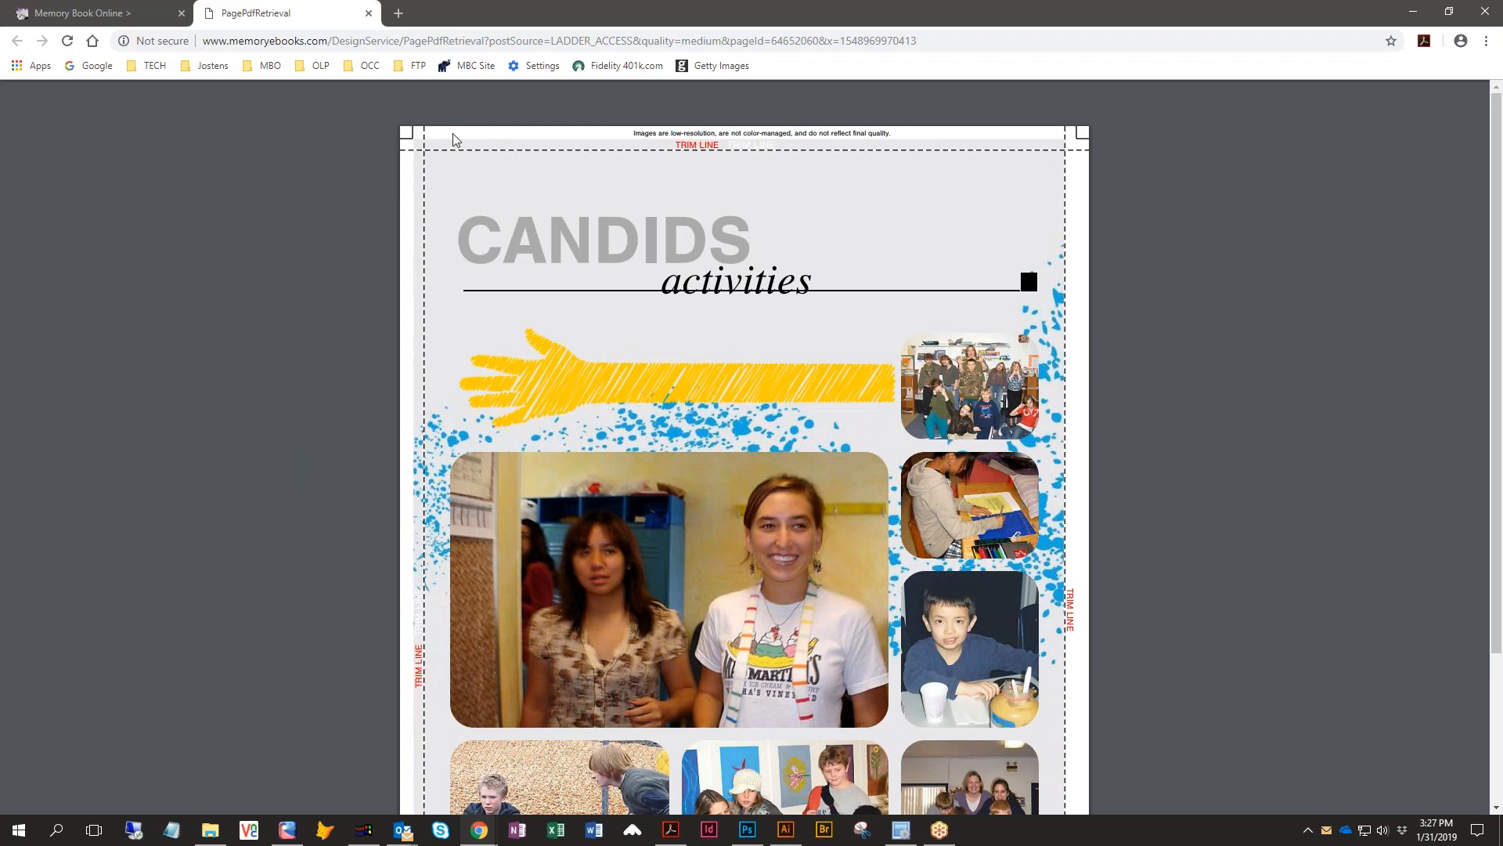
click(369, 14)
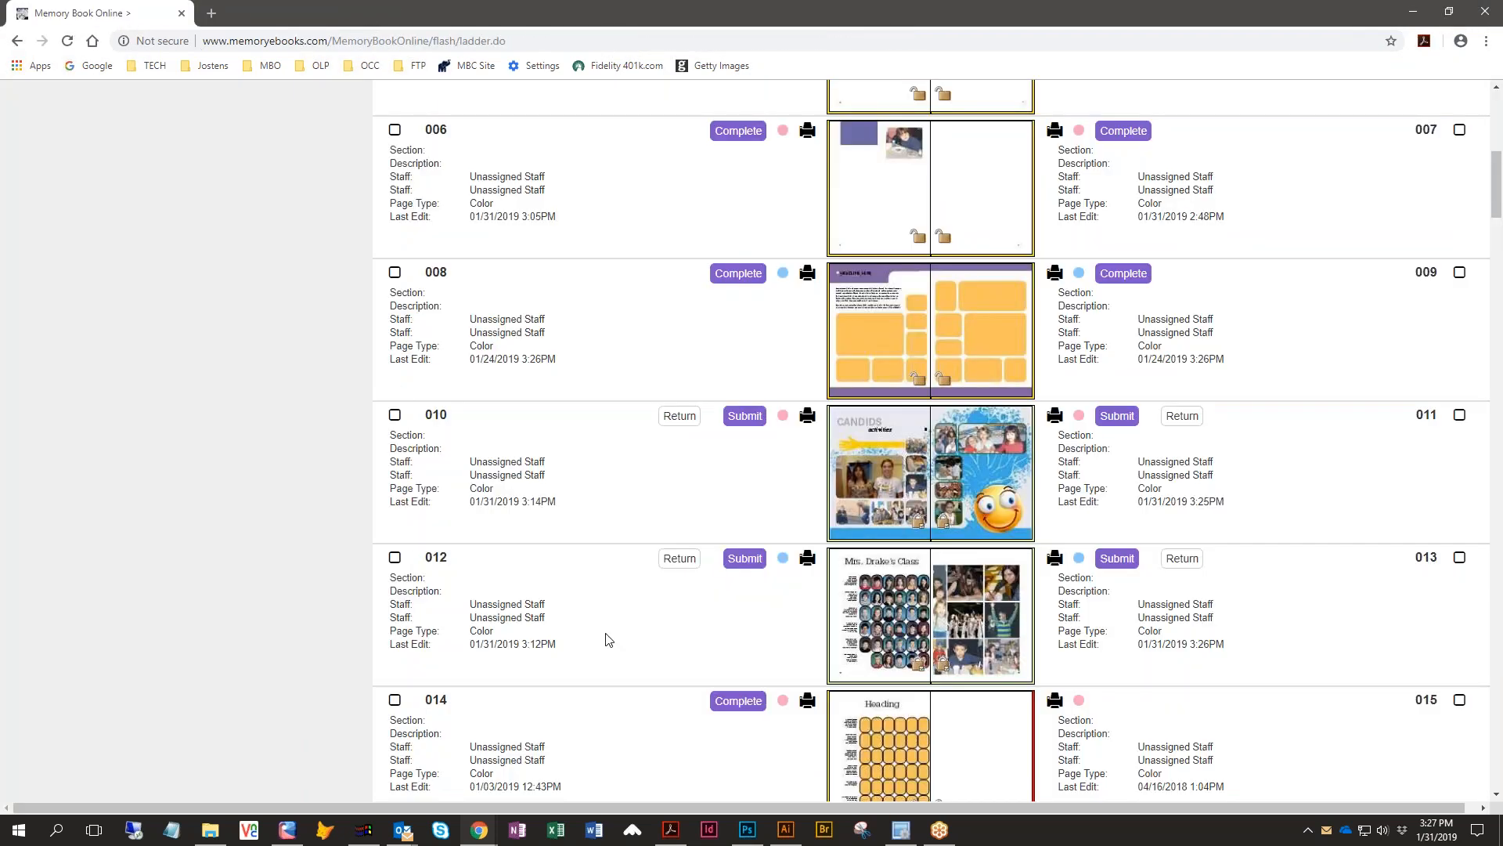
- Submit page 010, confirming the submission and dismissing the status dialog
scroll(610, 641, down, 1)
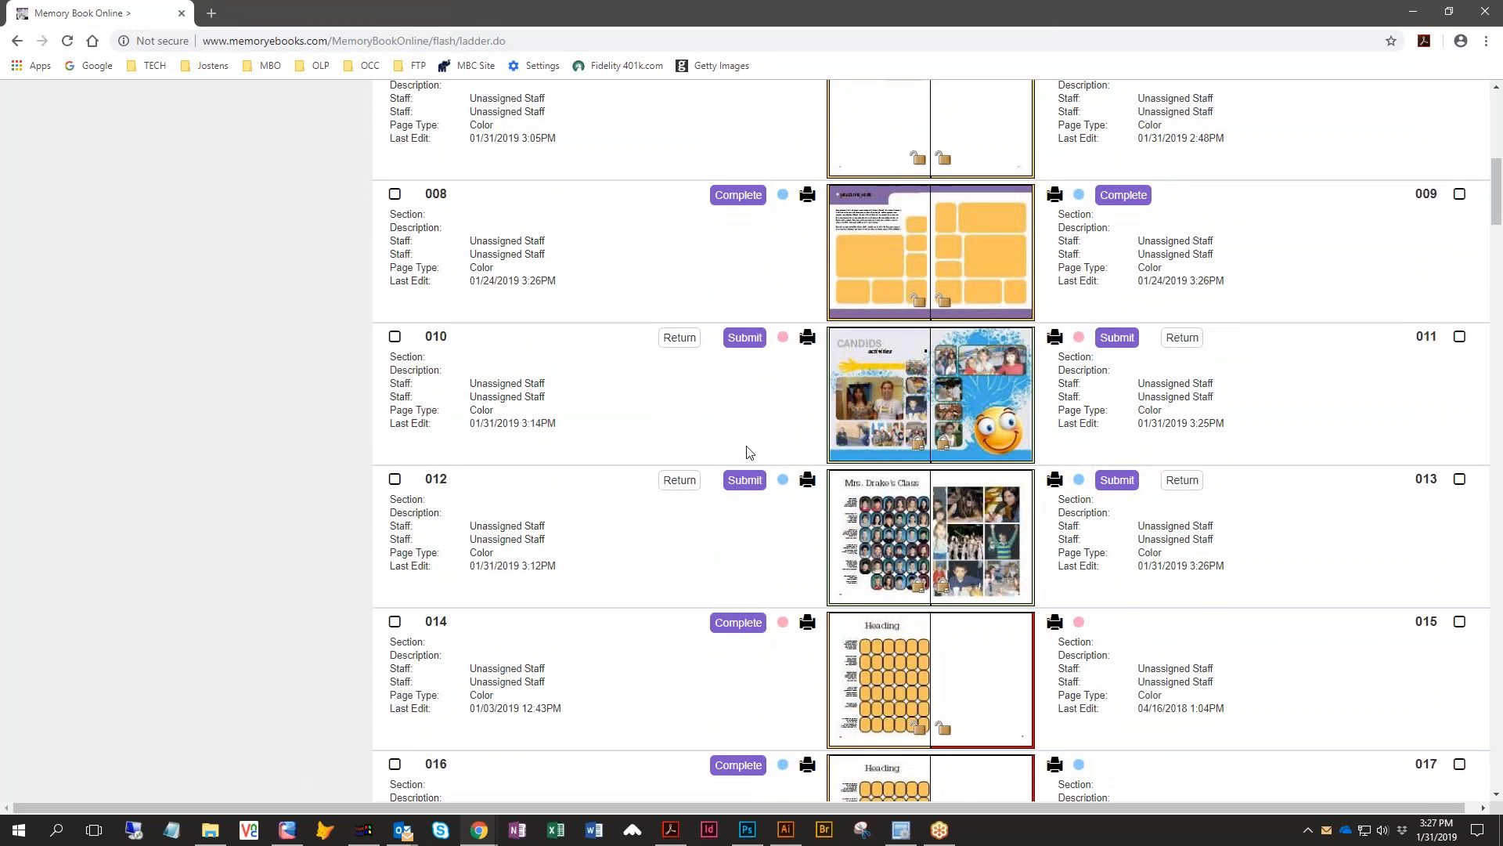
click(742, 342)
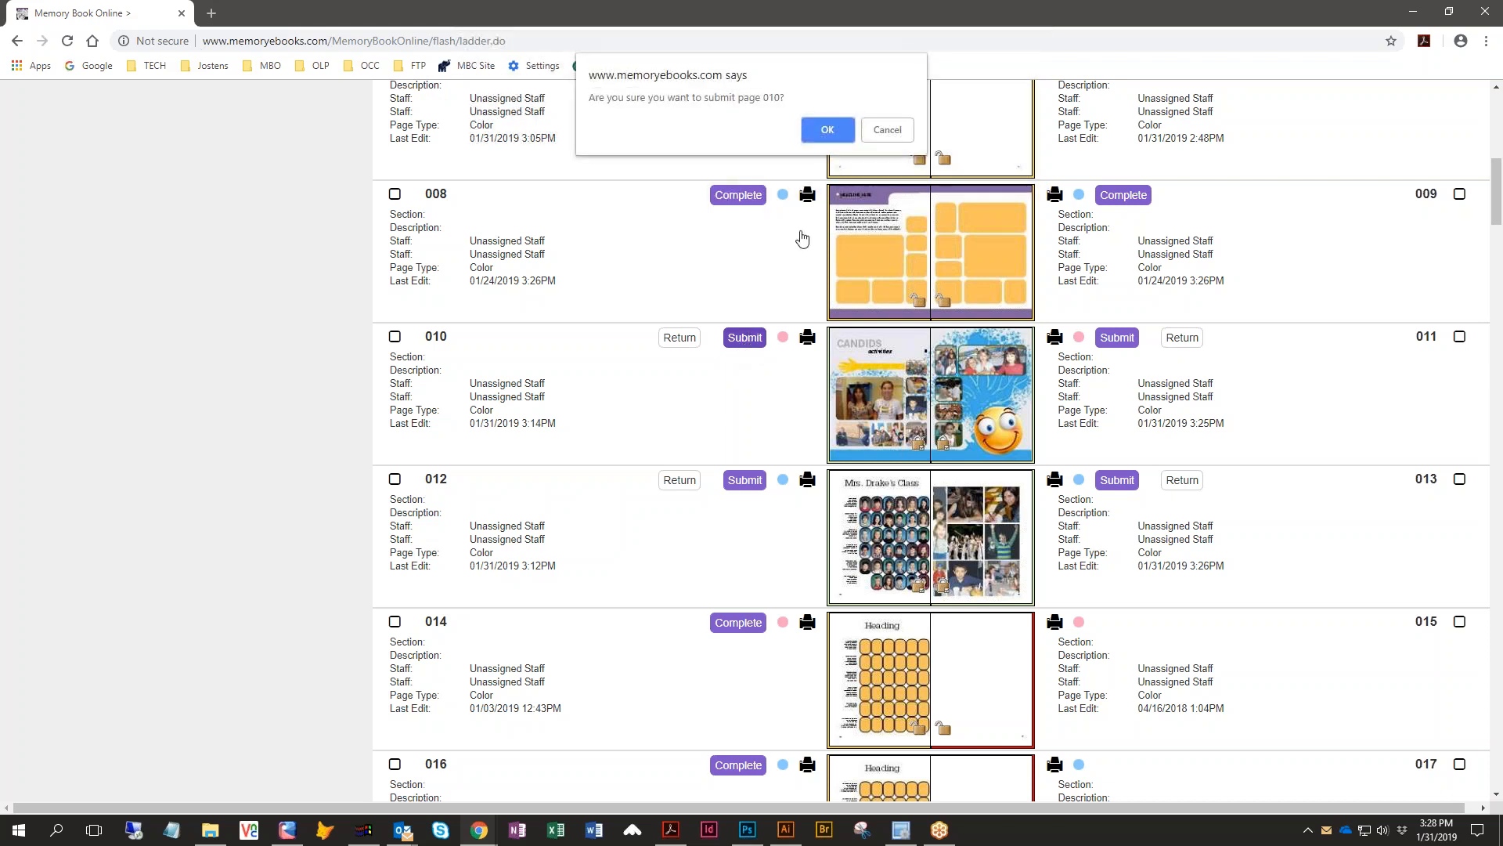
click(827, 130)
click(929, 505)
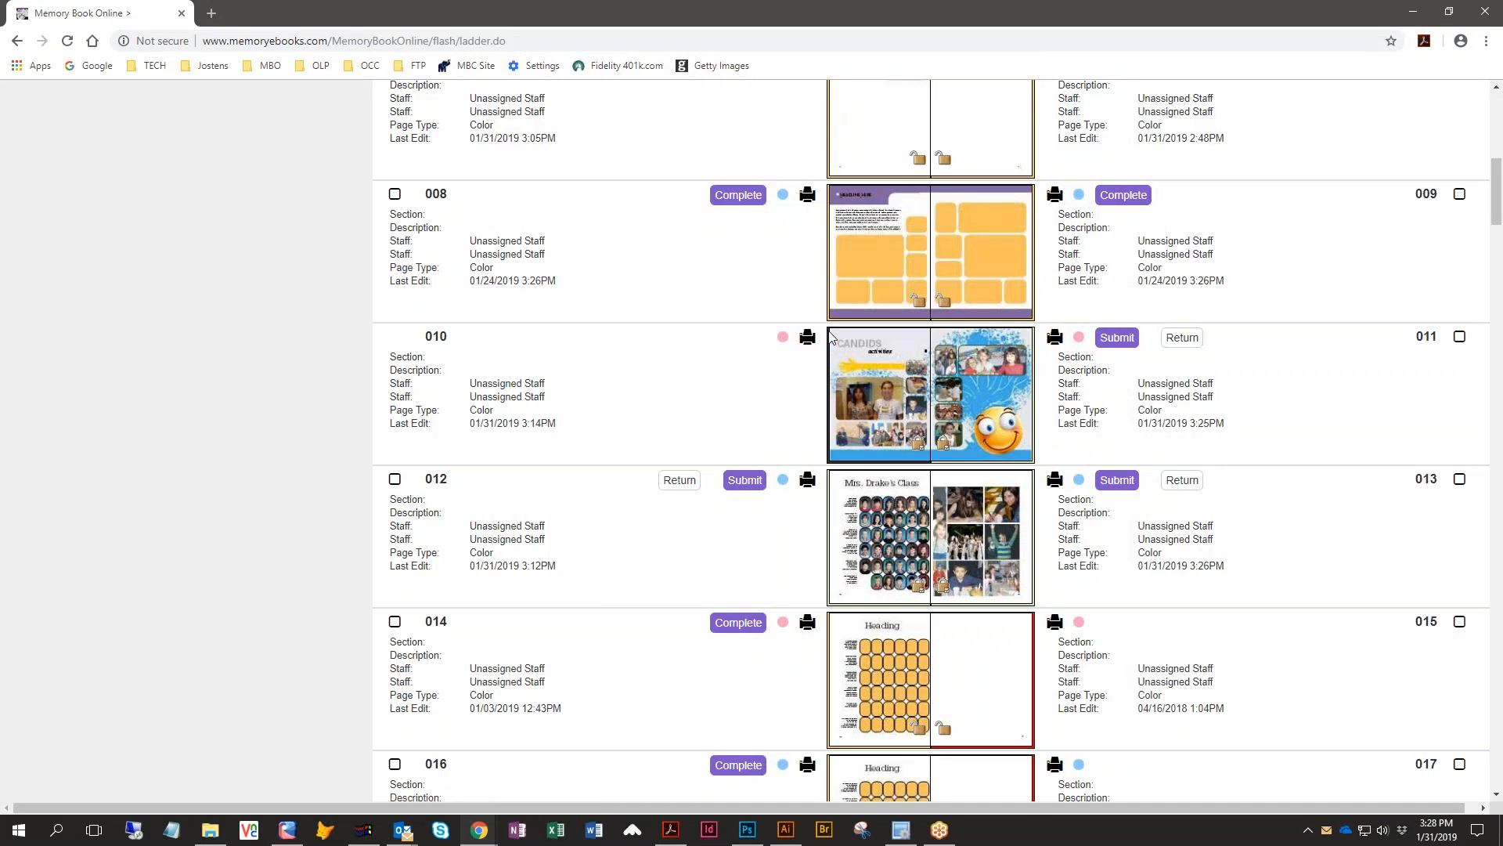
- Submit page 011, confirming the submission and dismissing the status dialog
click(1116, 336)
click(828, 120)
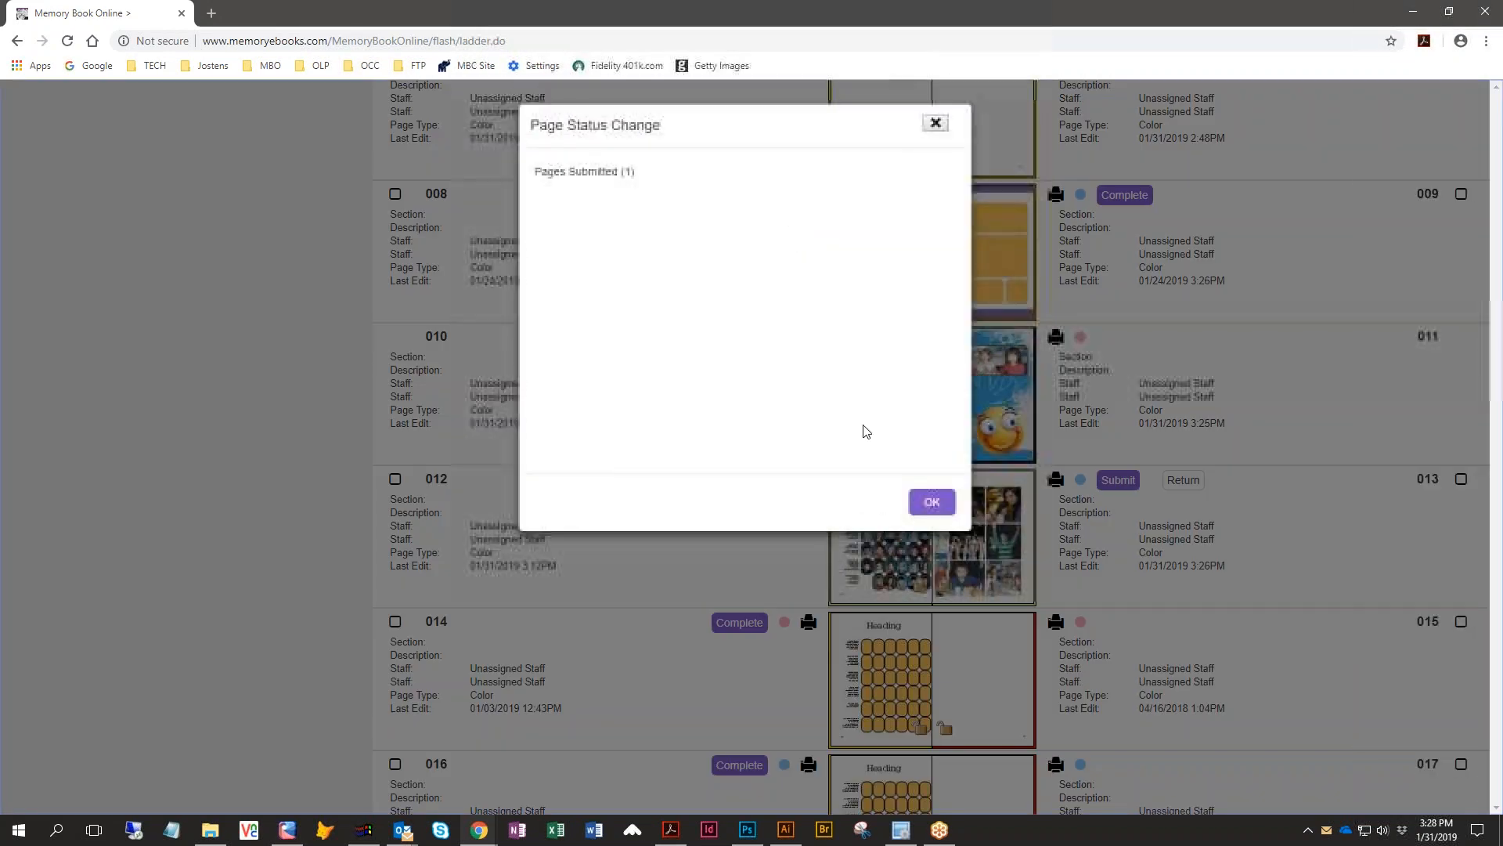
click(929, 501)
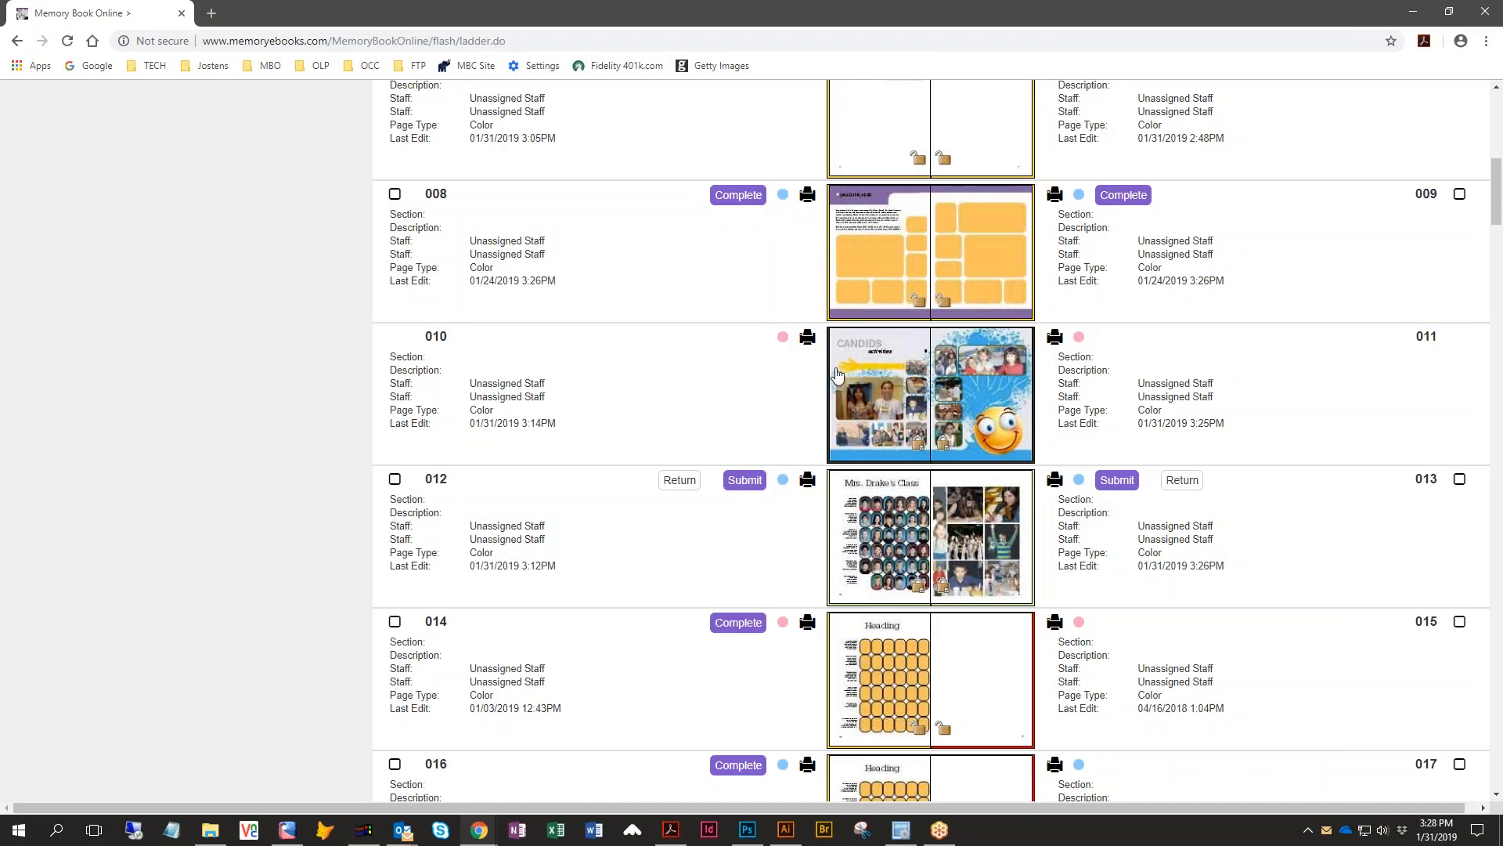